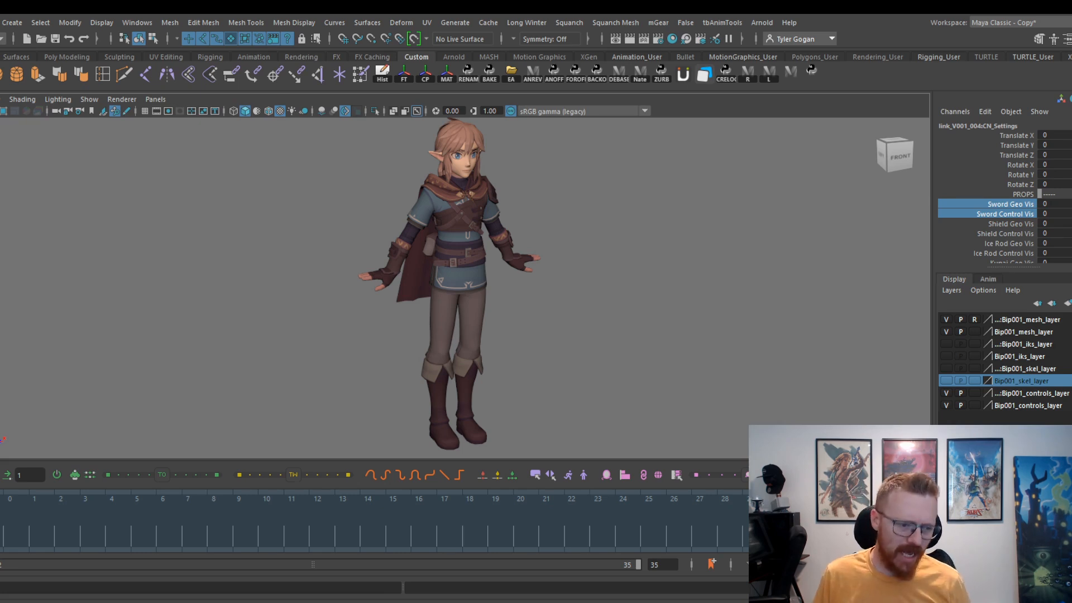
Step: Open the animation layers and show the rig's control curves, with the character's cape seen from behind
click(988, 279)
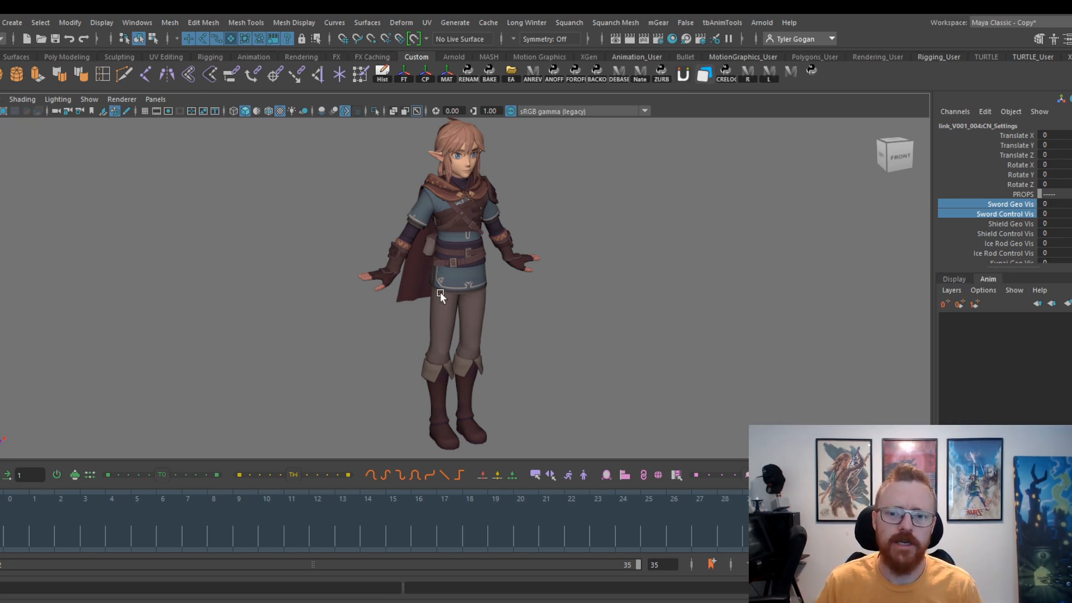
scroll(653, 222, up, 5)
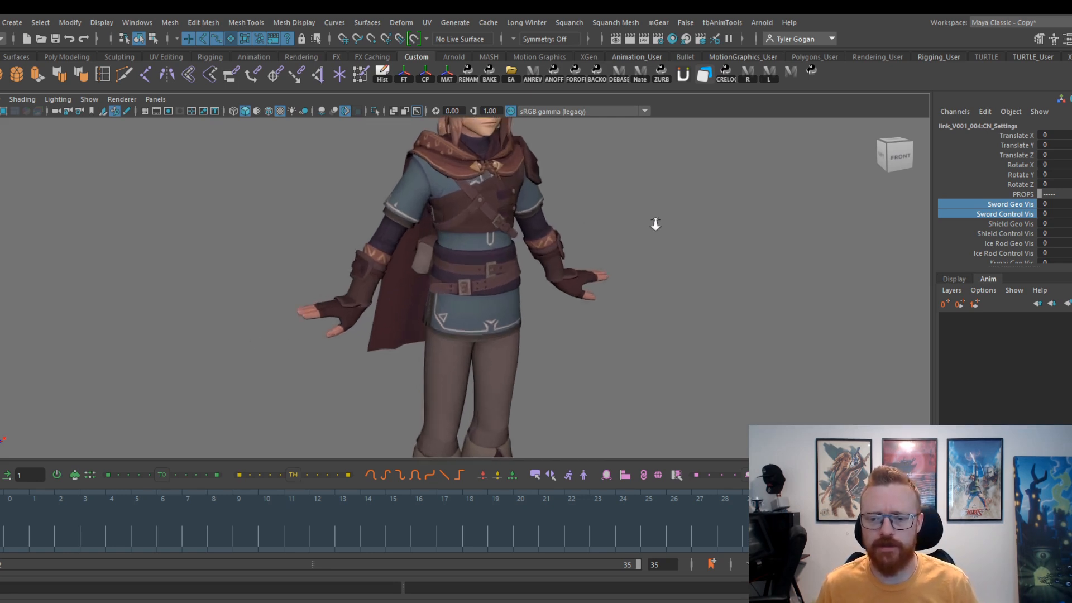
alt+middle_drag(655, 235, 651, 325)
key(alt+1)
scroll(533, 289, down, 4)
key(alt+1)
scroll(663, 262, down, 3)
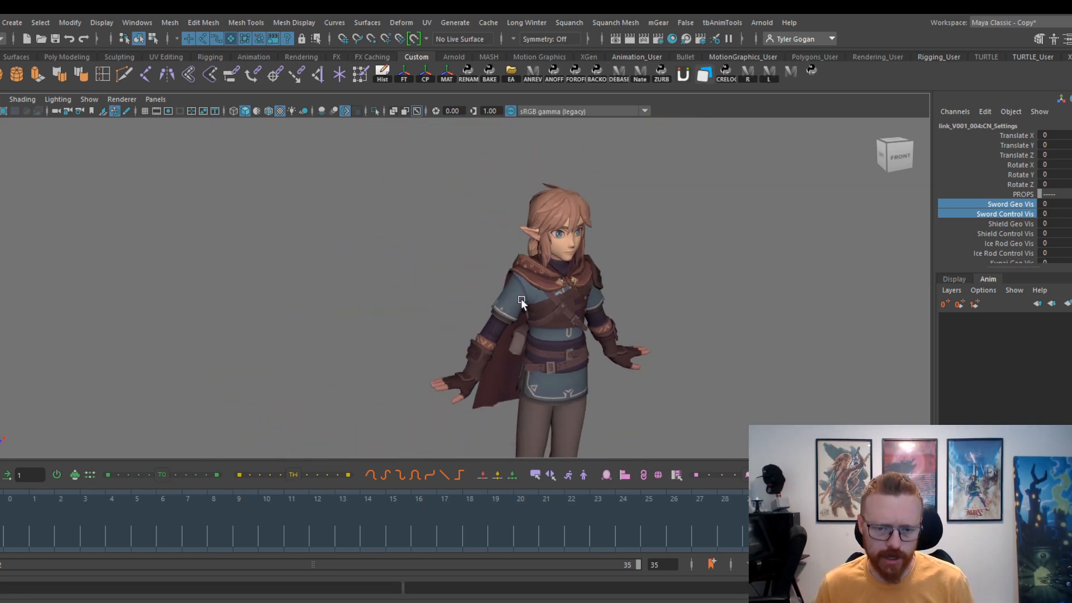
alt+middle_drag(521, 303, 464, 207)
alt+drag(463, 208, 628, 268)
scroll(600, 263, up, 4)
key(alt+1)
scroll(574, 246, up, 3)
alt+middle_drag(642, 196, 589, 287)
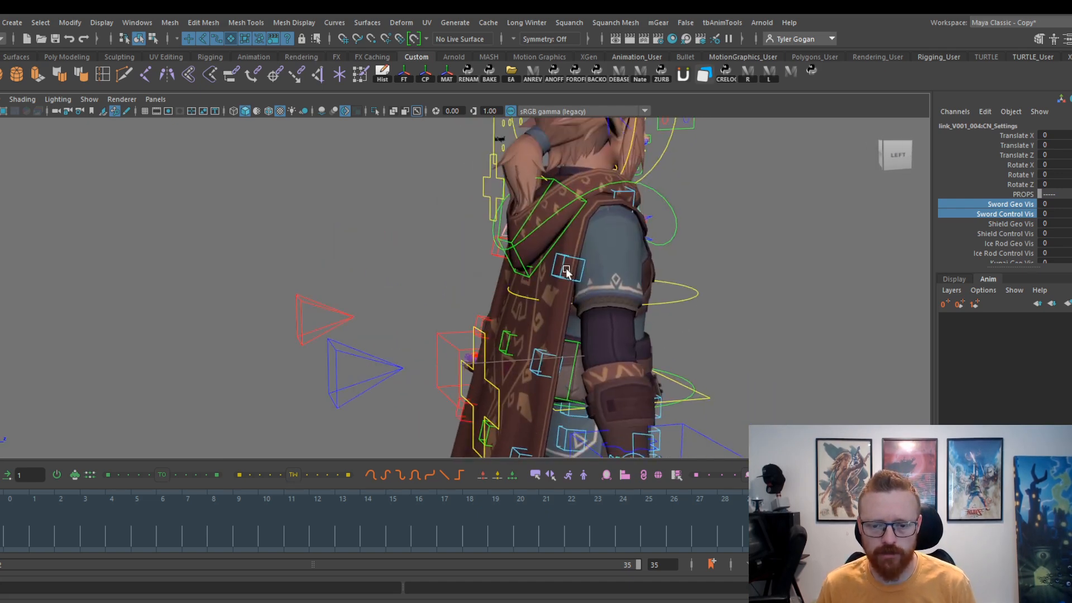
Step: Rotate the central shawl control upward to a Rotate Z of about 65.6, lifting the hood off the cape
click(566, 272)
click(566, 280)
alt+drag(516, 279, 571, 280)
alt+right_drag(571, 281, 663, 242)
alt+middle_drag(663, 243, 623, 256)
click(587, 217)
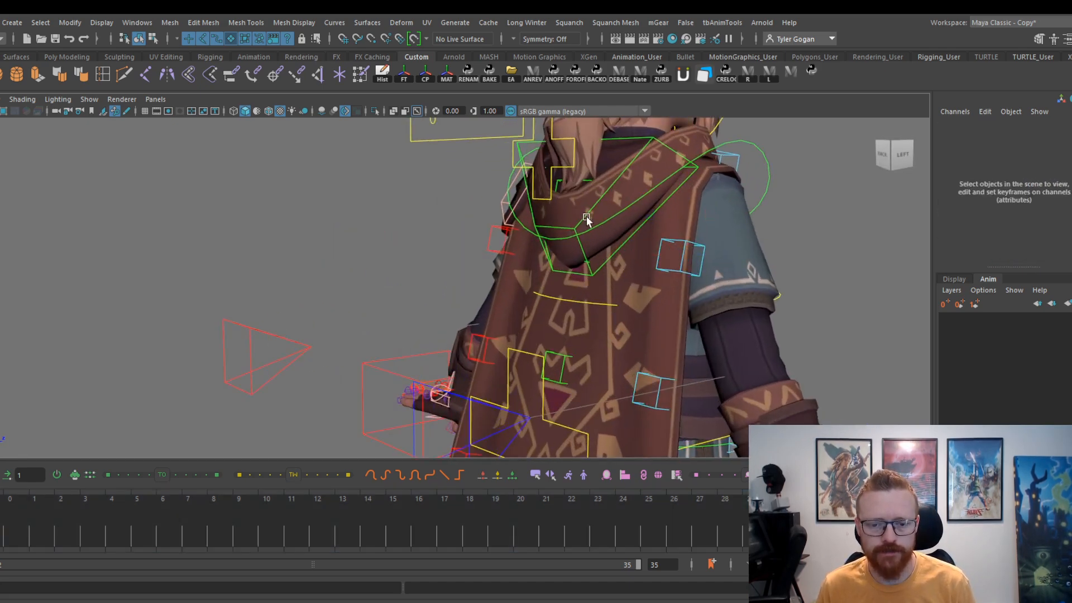
click(582, 220)
click(595, 222)
click(595, 204)
key(e)
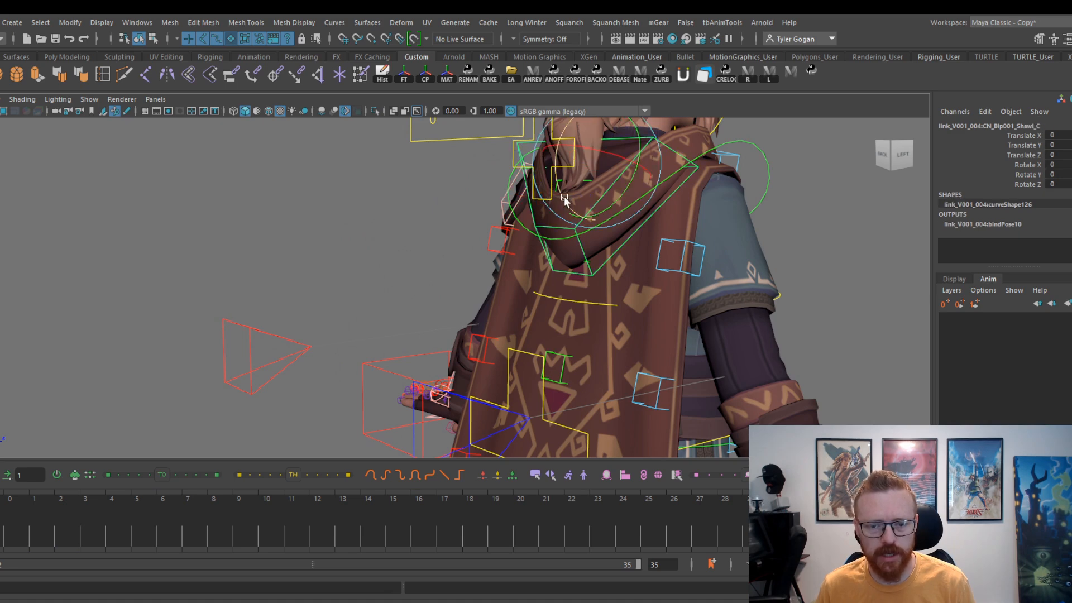
drag(564, 197, 667, 156)
Step: Select all of the character's rig controls and set a key for them on frame 0
alt+right_drag(667, 156, 642, 251)
alt+middle_drag(642, 251, 496, 220)
alt+right_drag(664, 217, 223, 293)
alt+right_drag(636, 180, 569, 182)
alt+middle_drag(569, 181, 418, 239)
drag(320, 168, 714, 488)
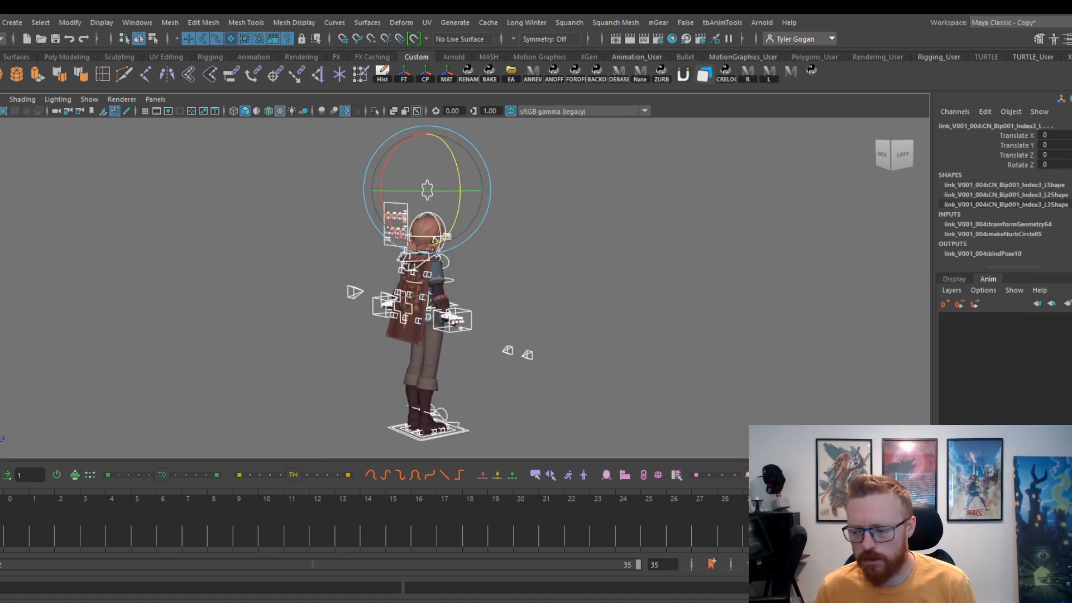
click(14, 534)
key(s)
Step: Rotate the three upper cape controls to a Rotate Z of about 73 so the cape extends straight out behind the character
alt+right_drag(412, 290, 672, 292)
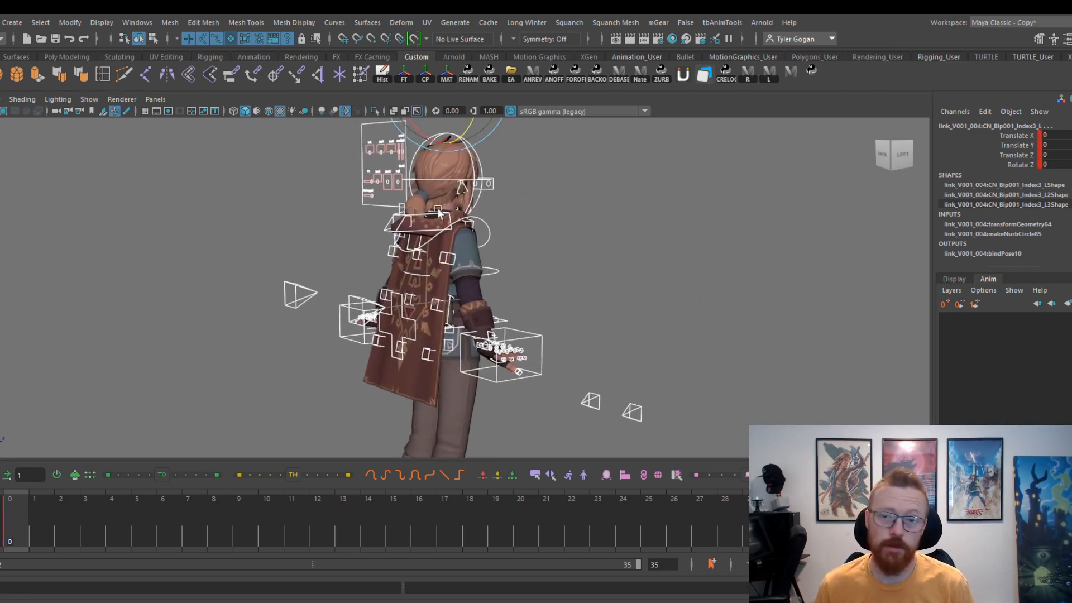
alt+right_drag(438, 212, 577, 260)
alt+middle_drag(495, 265, 485, 277)
click(441, 270)
alt+right_drag(441, 271, 572, 276)
key(w)
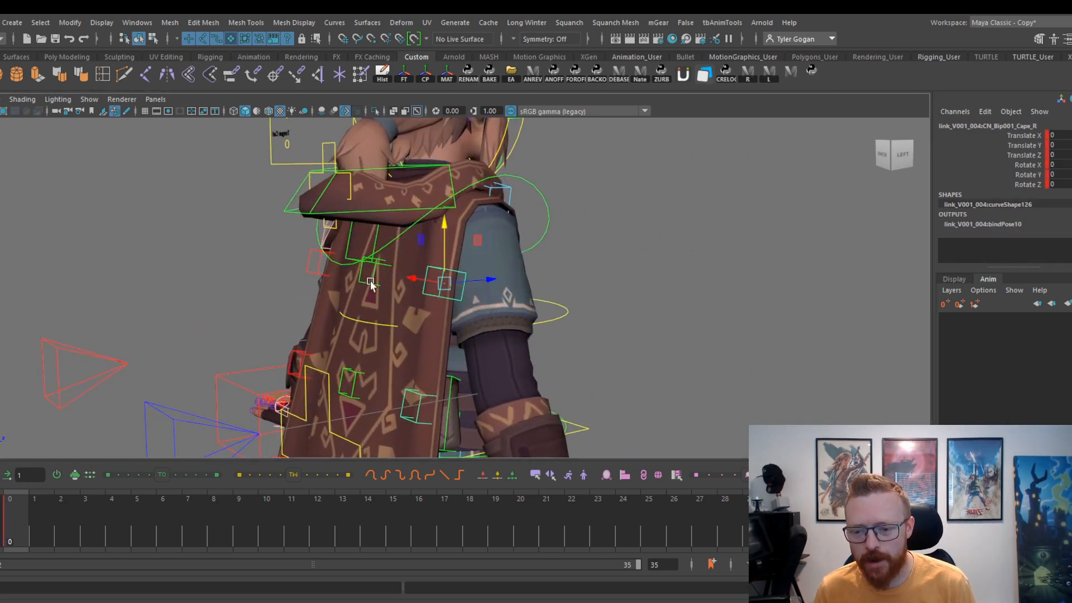
shift+click(370, 282)
shift+click(314, 274)
key(e)
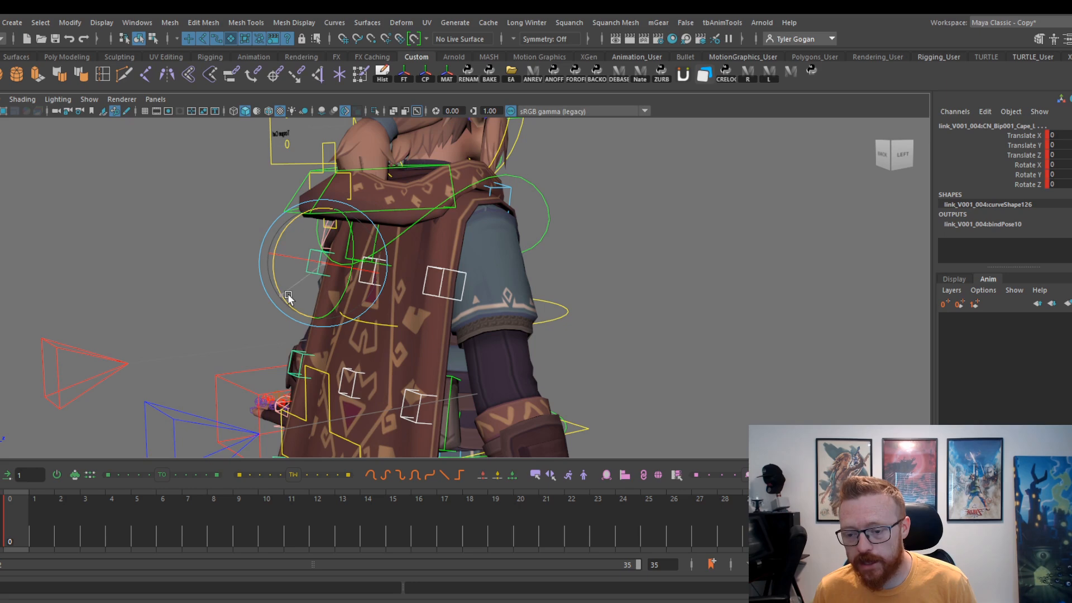
drag(288, 297, 235, 190)
alt+drag(407, 224, 346, 223)
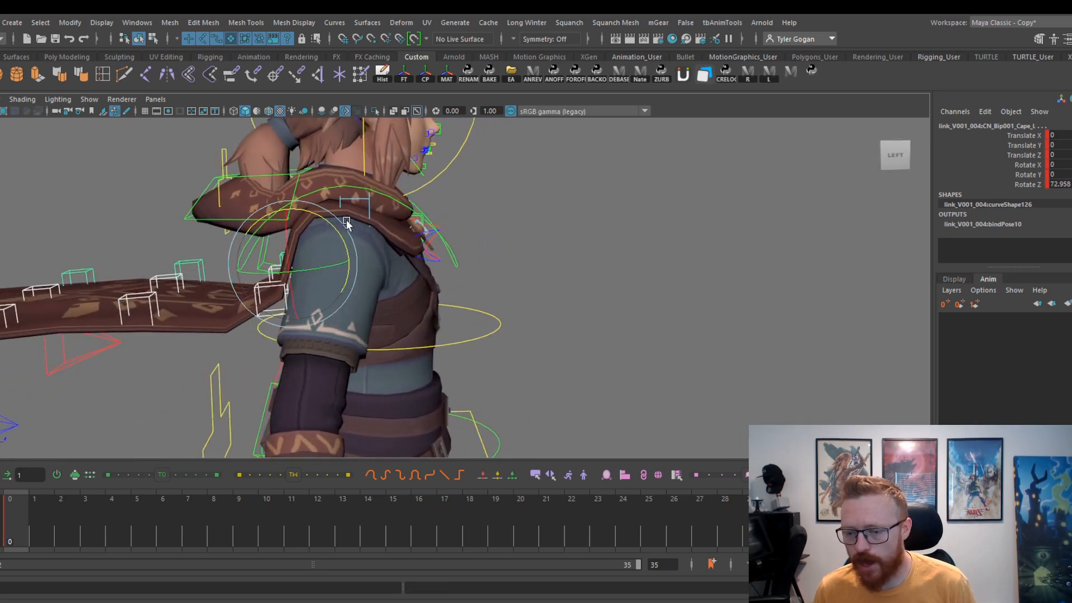
Step: Move the three upper cape controls closer to the shawl, to about Translate X -2.6 and Translate Y 0.59
key(w)
mouse_move(291, 202)
mouse_down()
mouse_move(287, 160)
mouse_move(286, 187)
mouse_up()
alt+right_drag(314, 195, 365, 217)
alt+middle_drag(365, 218, 469, 233)
Step: Try rotating the central shawl control about Z, and undo the rotation
click(356, 209)
click(360, 212)
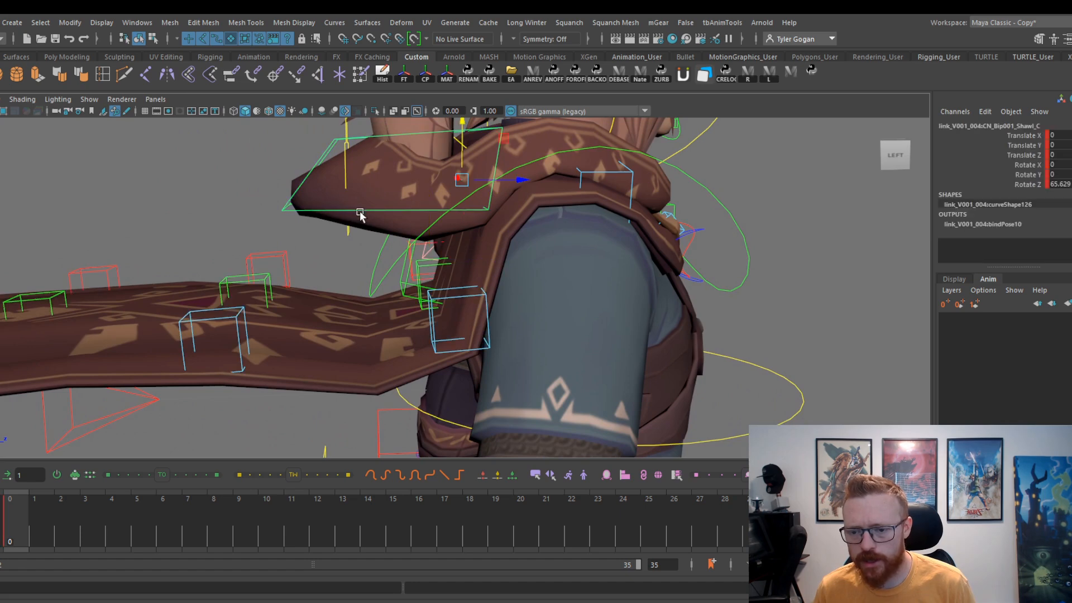
key(e)
drag(416, 151, 415, 194)
alt+drag(418, 201, 444, 256)
alt+drag(451, 298, 426, 232)
key(ctrl+z)
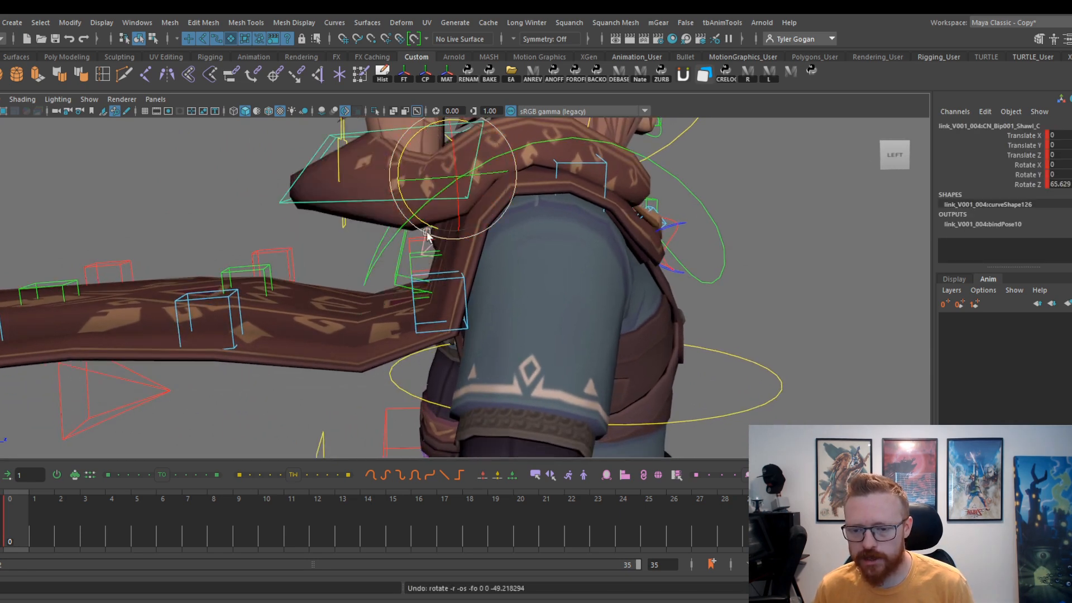
Step: Select all the cape controls, ending with the upper one nearest the view, and key them on frame 0
alt+drag(425, 282, 425, 261)
click(422, 245)
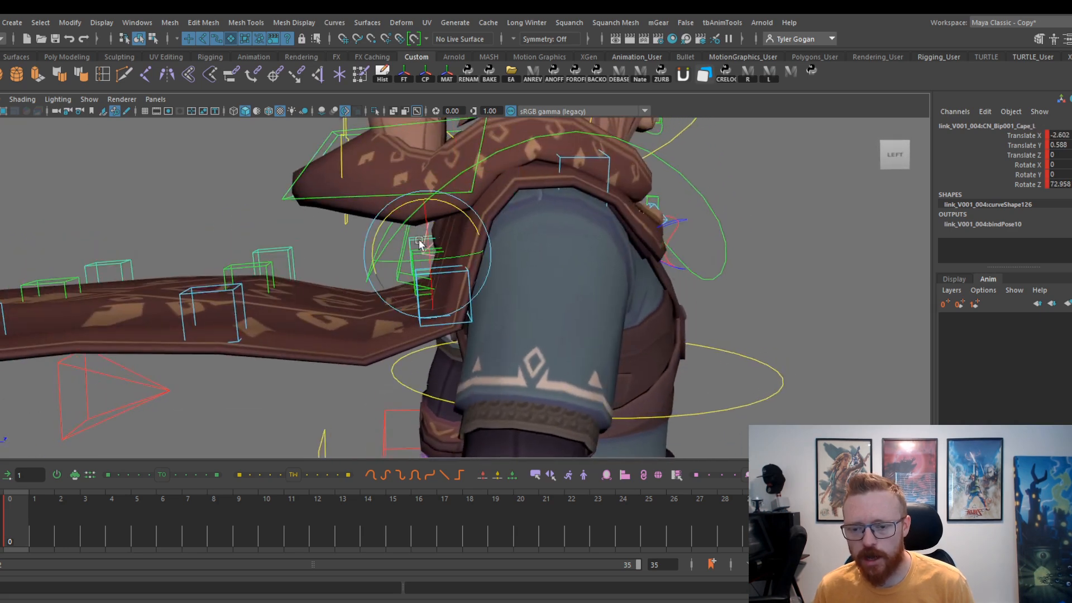
key(w)
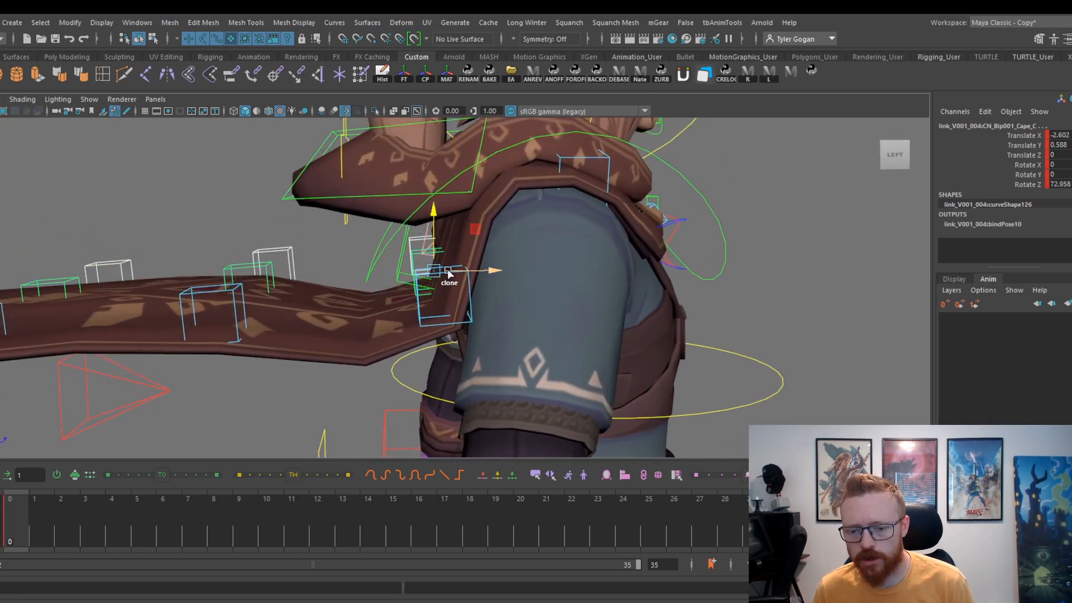
click(433, 306)
alt+drag(203, 335, 263, 227)
click(348, 282)
key(s)
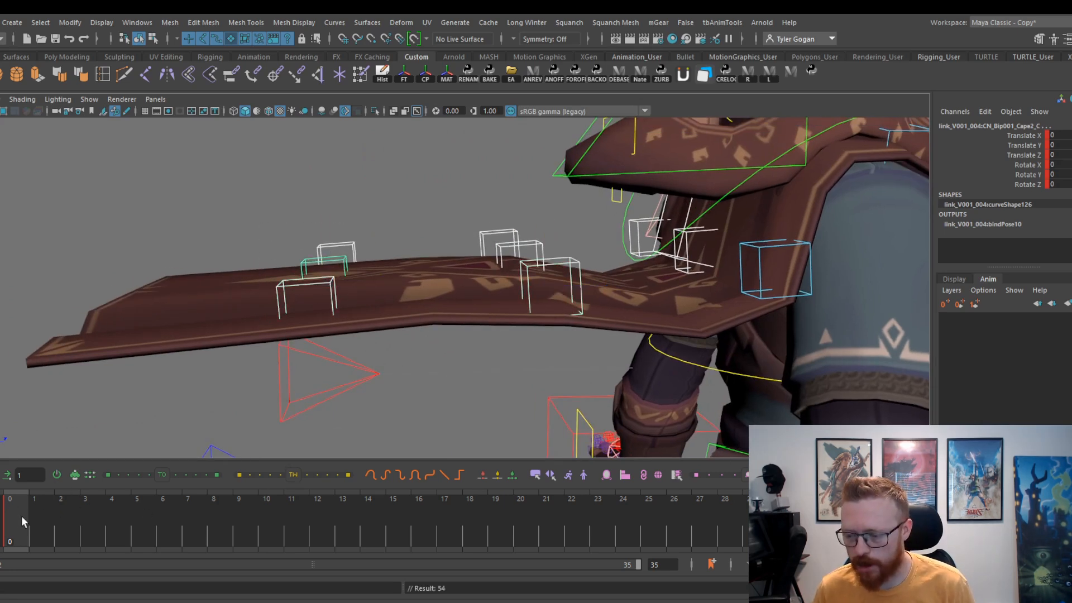
drag(24, 526, 114, 533)
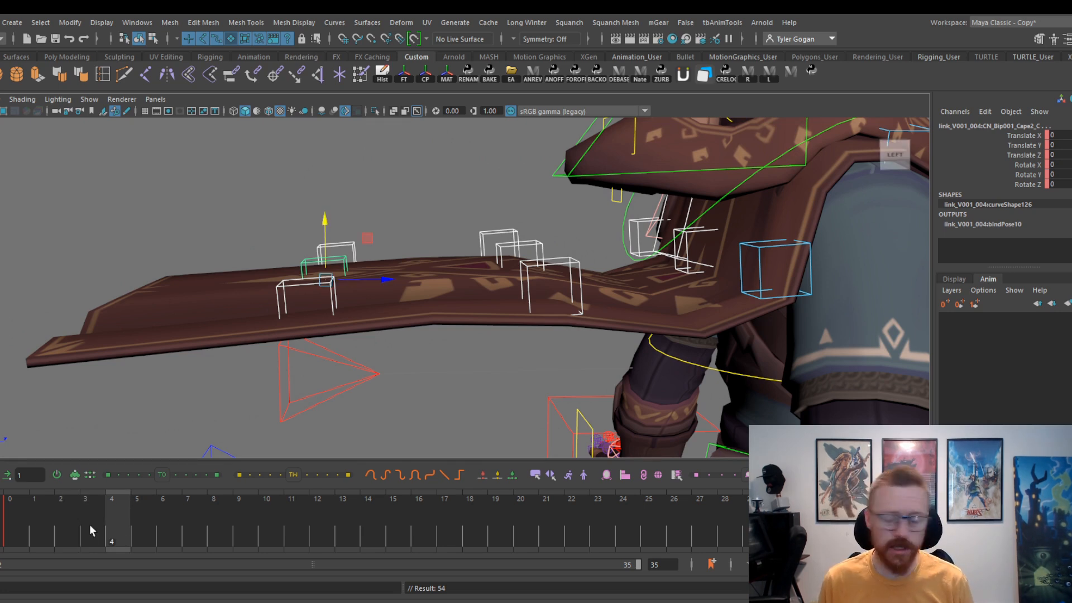
click(745, 282)
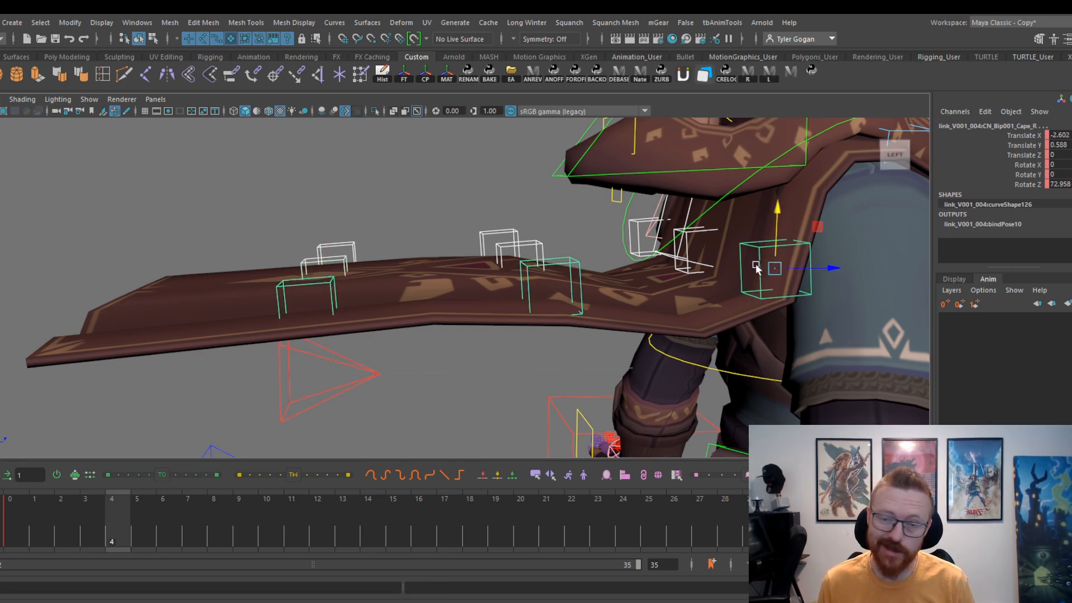
click(14, 521)
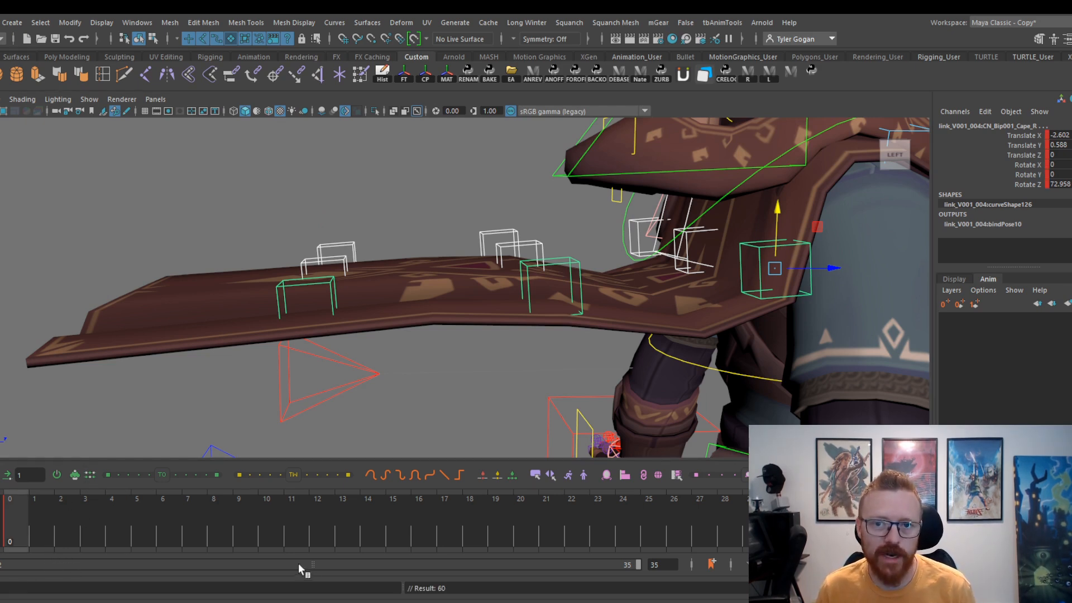
Step: Rotate the cape controls upward to Rotate Z 76.37 on frame 10, and key the frame 0 pose again on frame 20
drag(34, 528, 271, 546)
key(e)
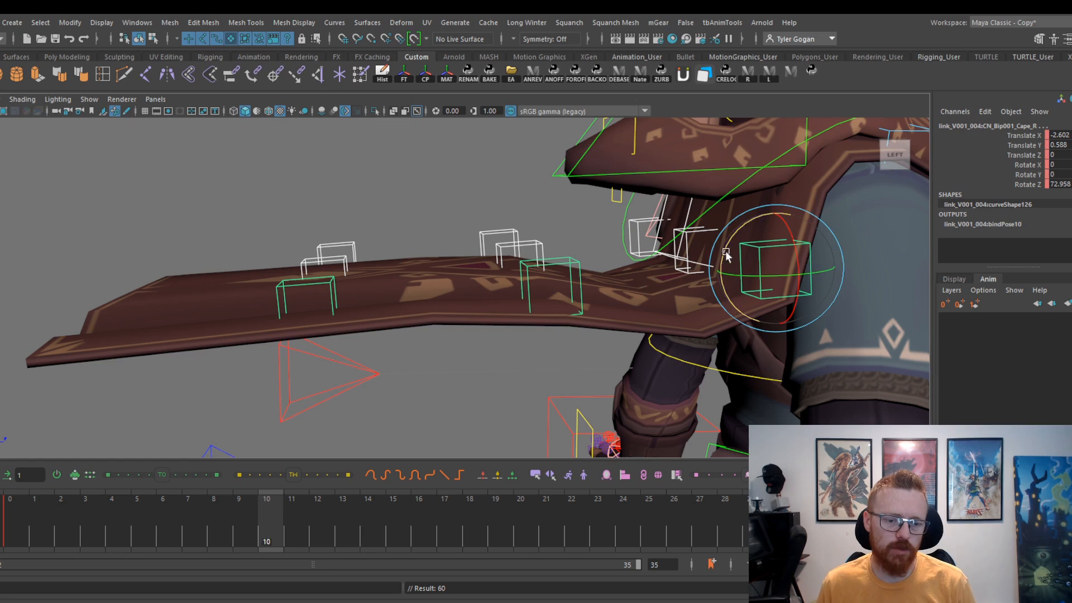
drag(731, 241, 735, 231)
key(s)
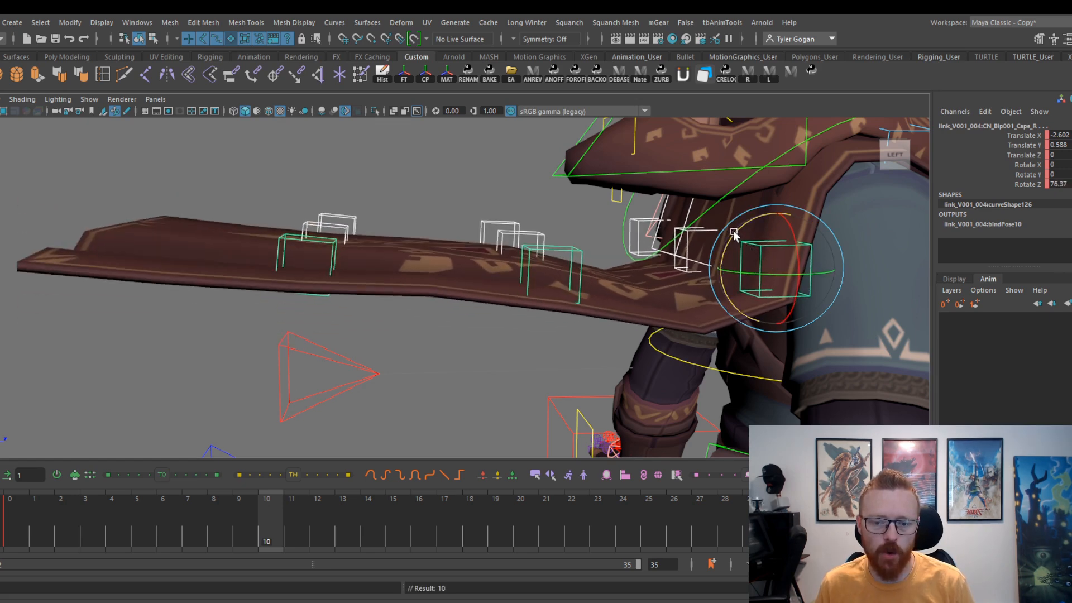
click(30, 529)
click(533, 533)
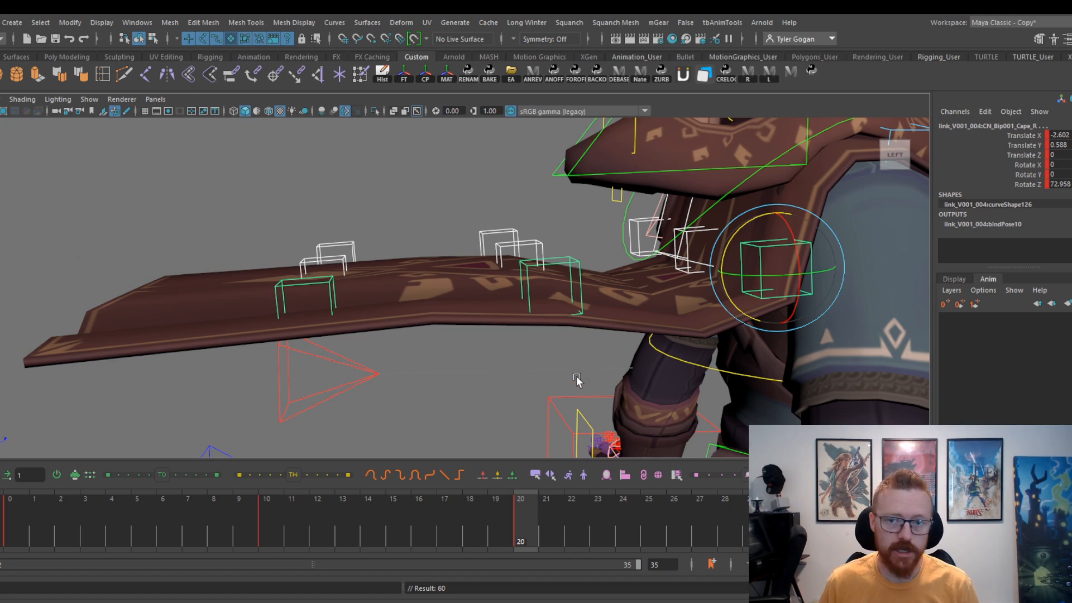
Step: Set the timeline range to start at frame 0 and end at frame 20
double_click(662, 565)
text(20)
key(Return)
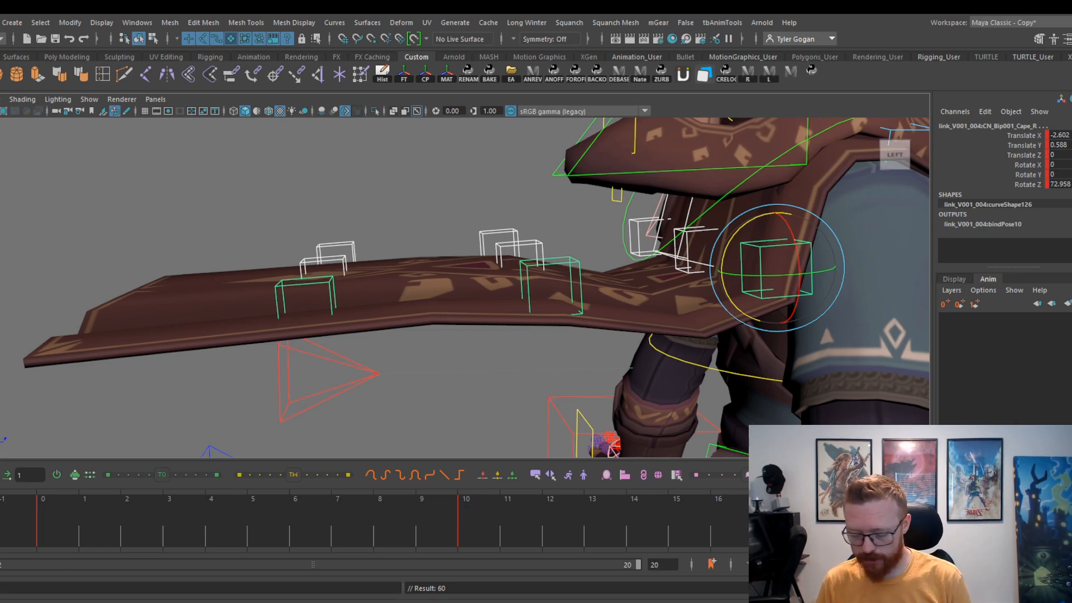
text(0)
key(Return)
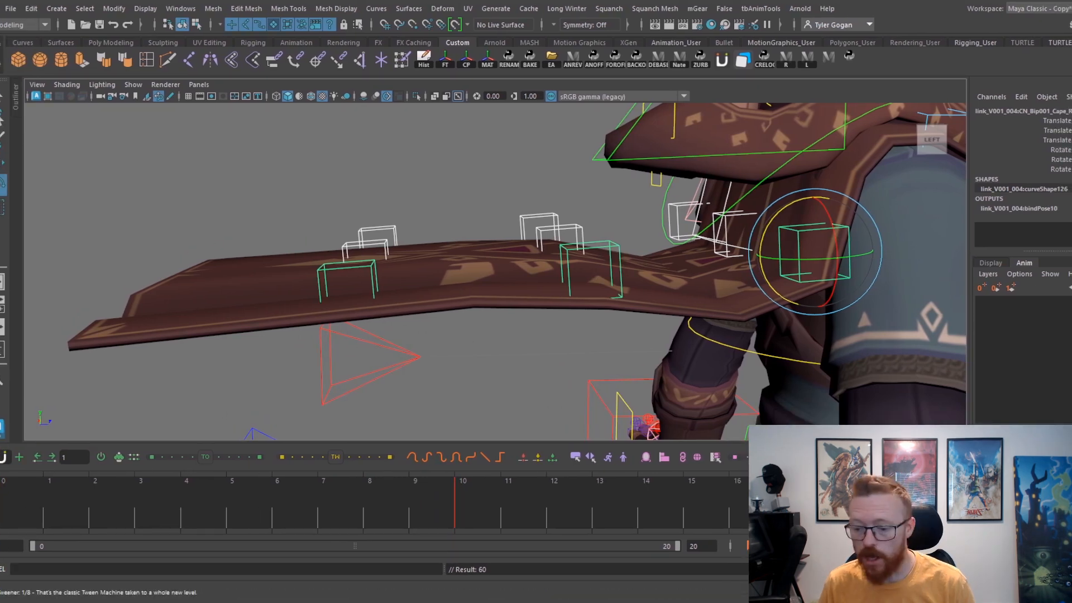
Step: Widen the cape's swing by rotating its controls lower on frame 0 and up to about 77.3 degrees on frame 10
drag(21, 528, 23, 441)
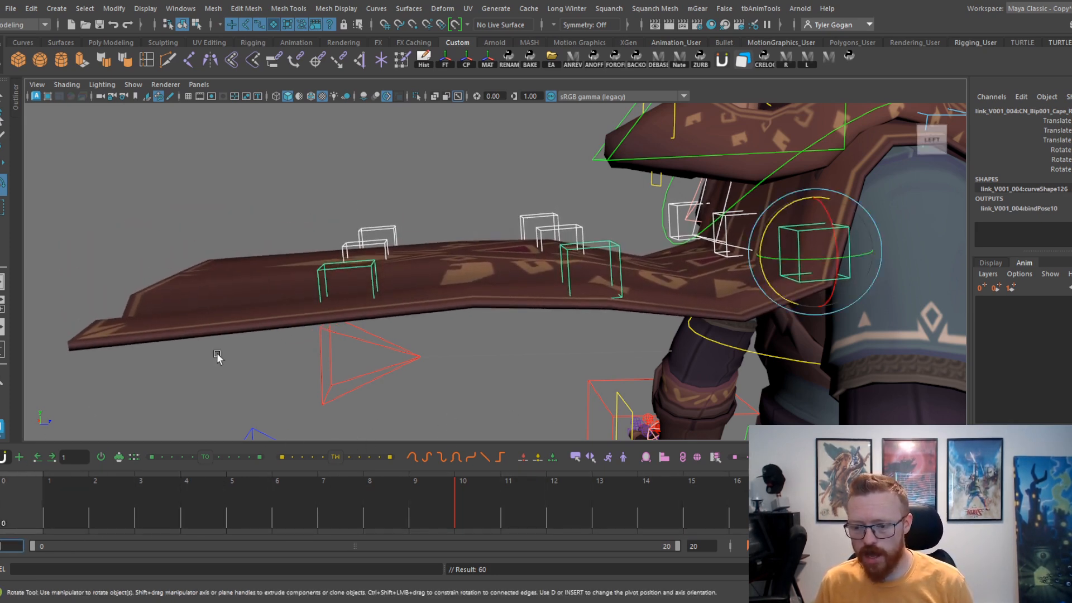
drag(790, 206, 790, 209)
key(ctrl+z)
key(ctrl+z)
drag(40, 517, 502, 479)
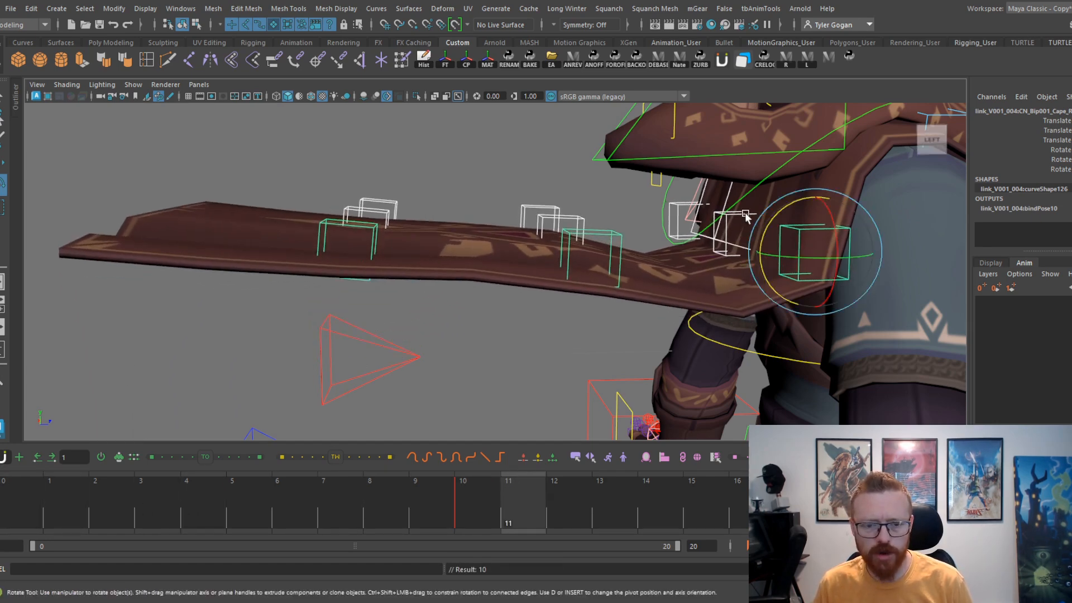
click(472, 502)
drag(782, 212, 783, 208)
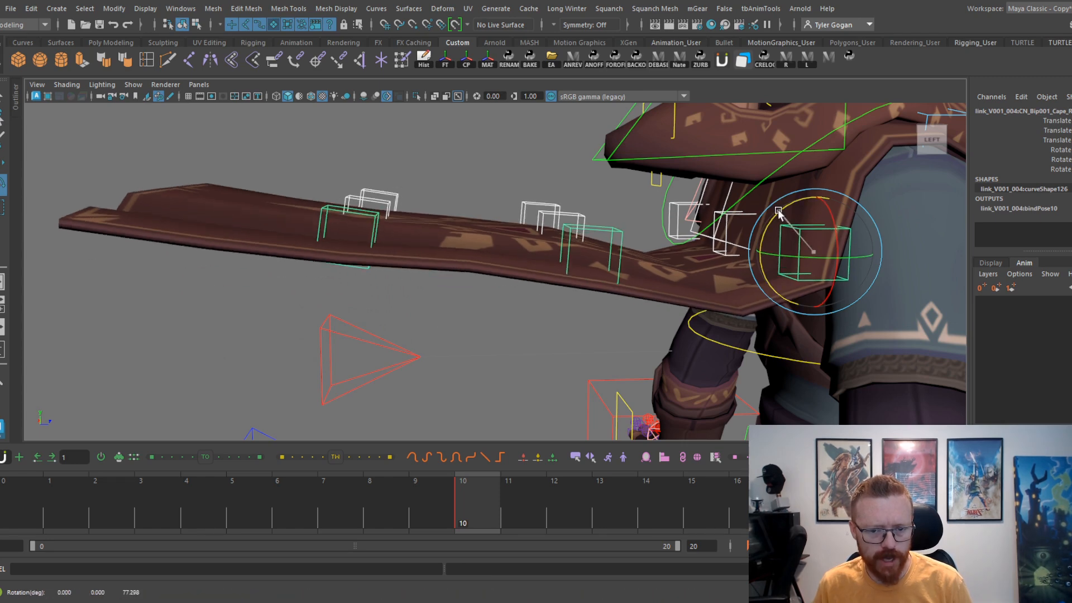
Step: Review the cape's up-and-down swing by stepping through its frames and playing the loop
key(period)
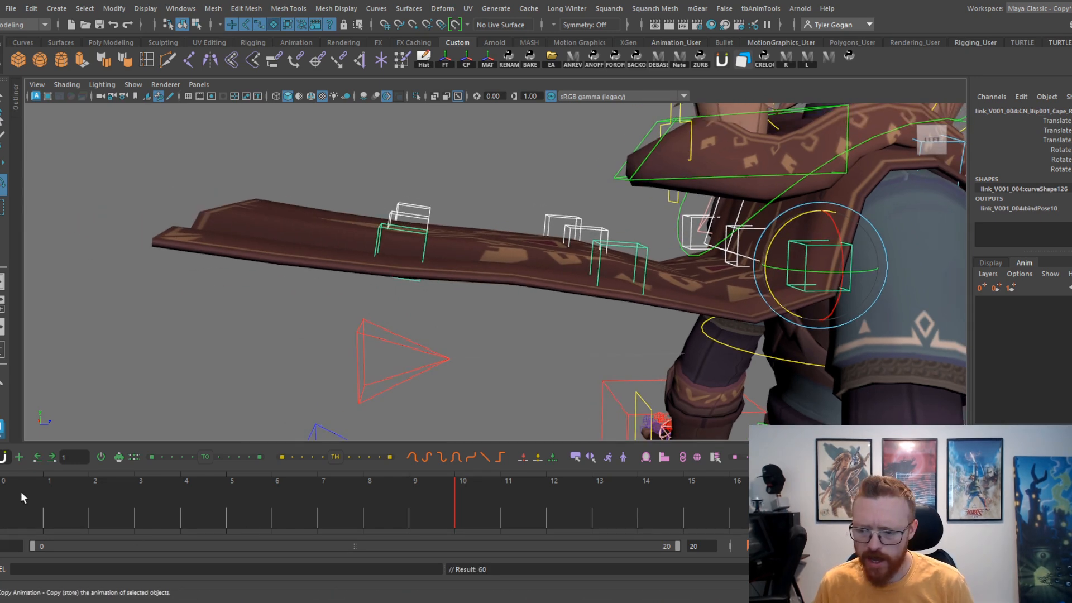
drag(21, 491, 134, 498)
key(period)
key(period)
key(period)
key(period)
key(period)
key(period)
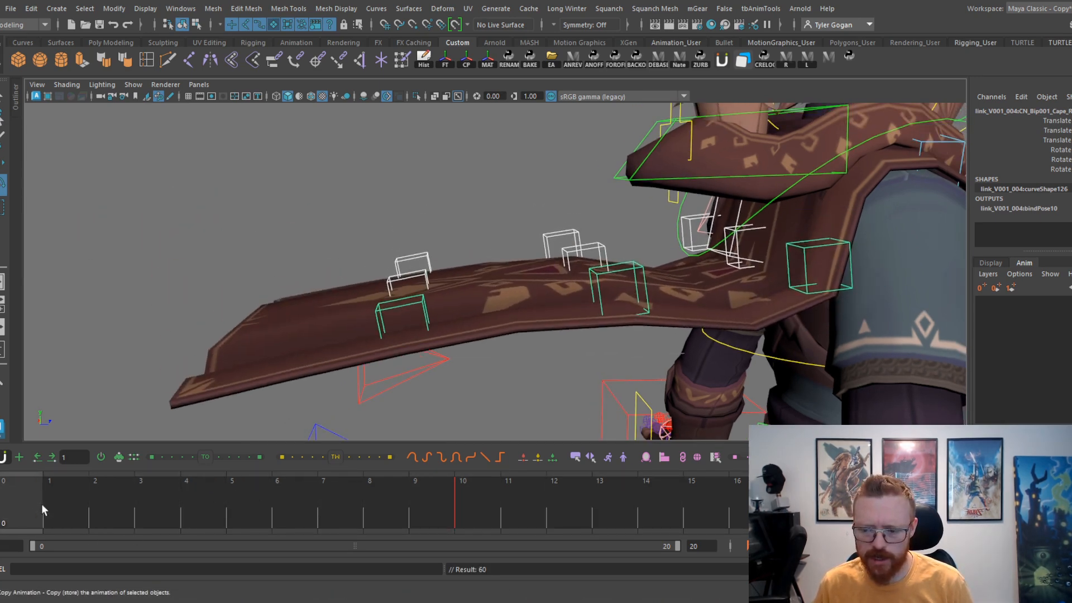
key(alt+v)
click(20, 497)
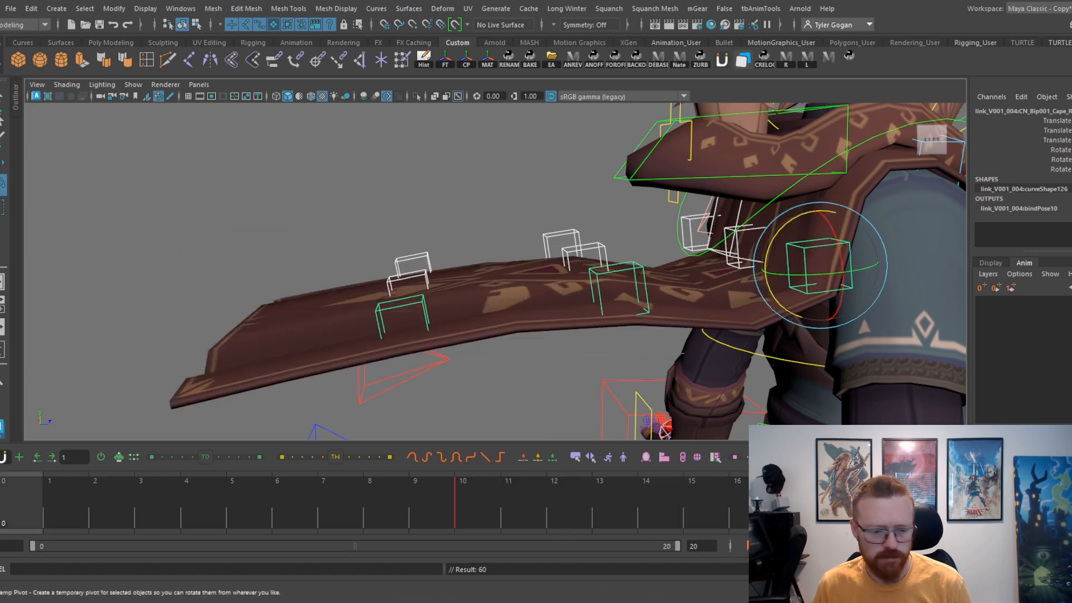
scroll(851, 381, up, 1)
scroll(851, 382, down, 1)
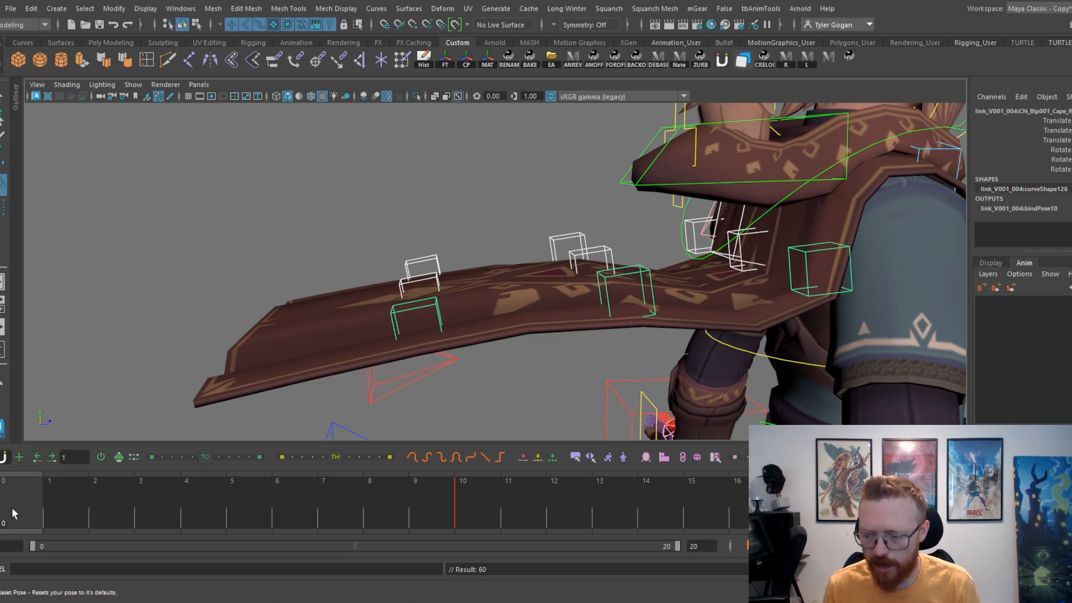
Step: Move the three base cape controls down on frame 0 and up on frame 10, keying the raised pose
key(w)
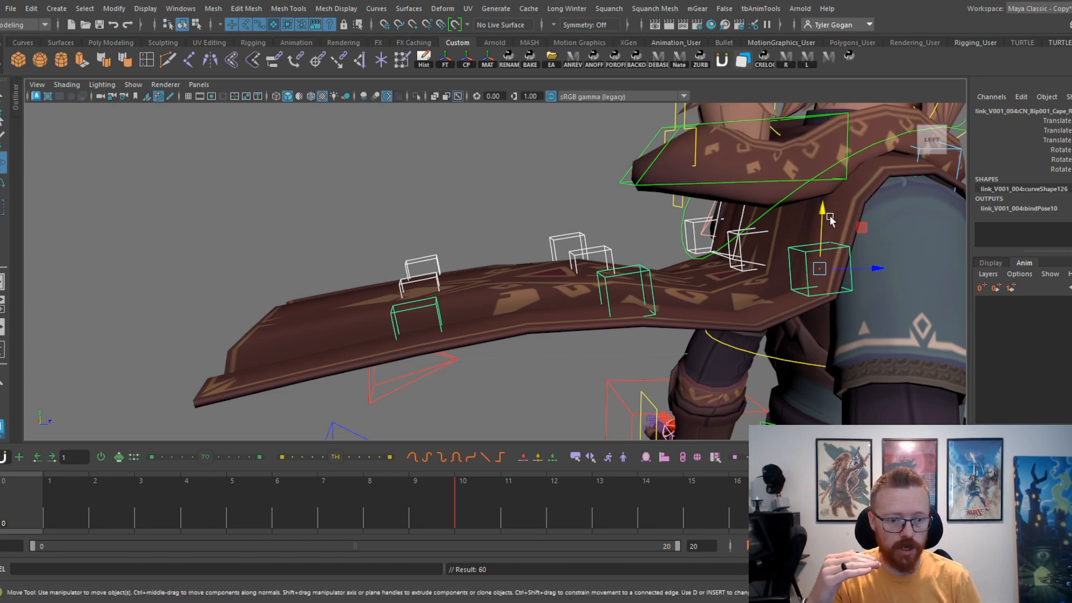
drag(830, 219, 830, 233)
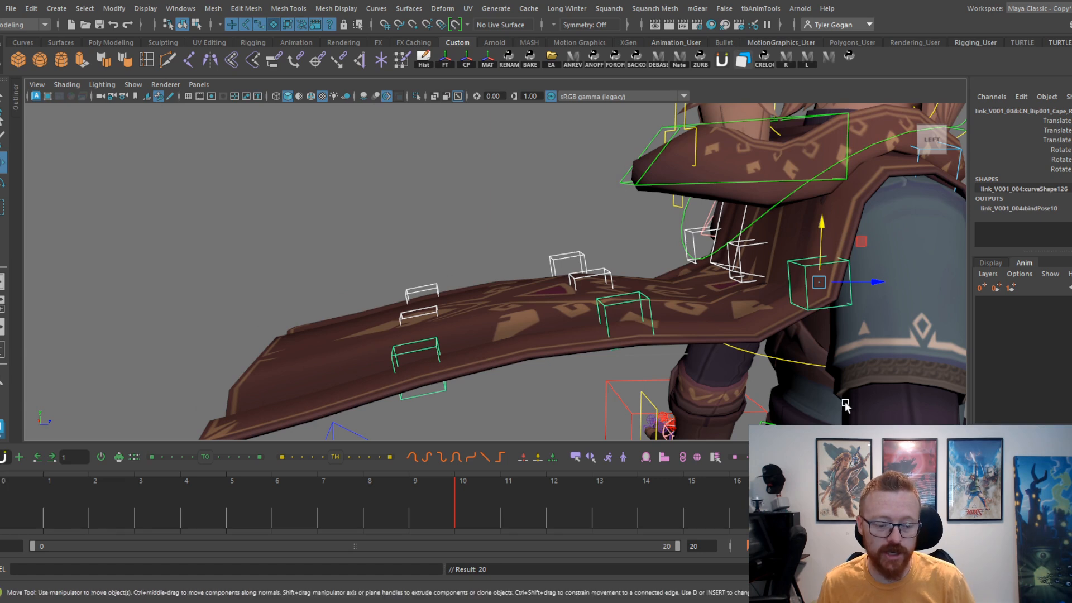
scroll(695, 271, up, 1)
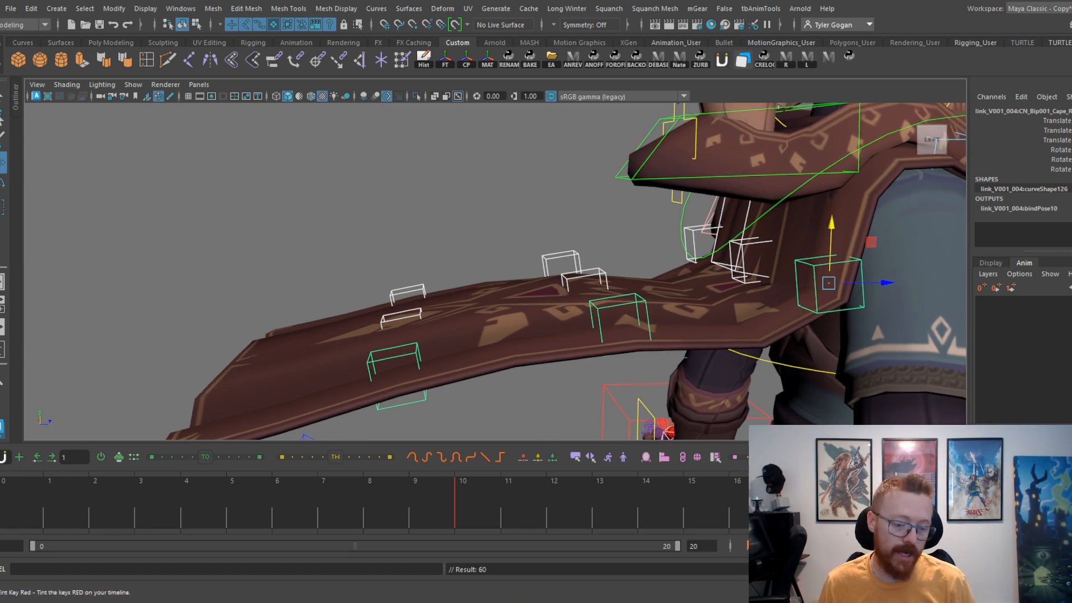
click(498, 501)
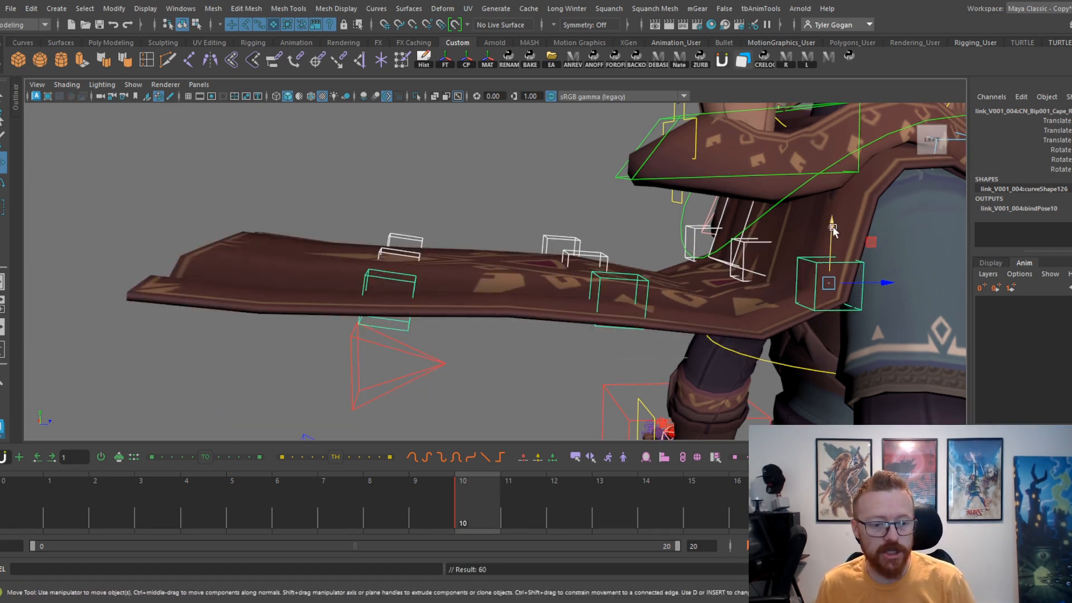
drag(831, 225, 831, 208)
key(s)
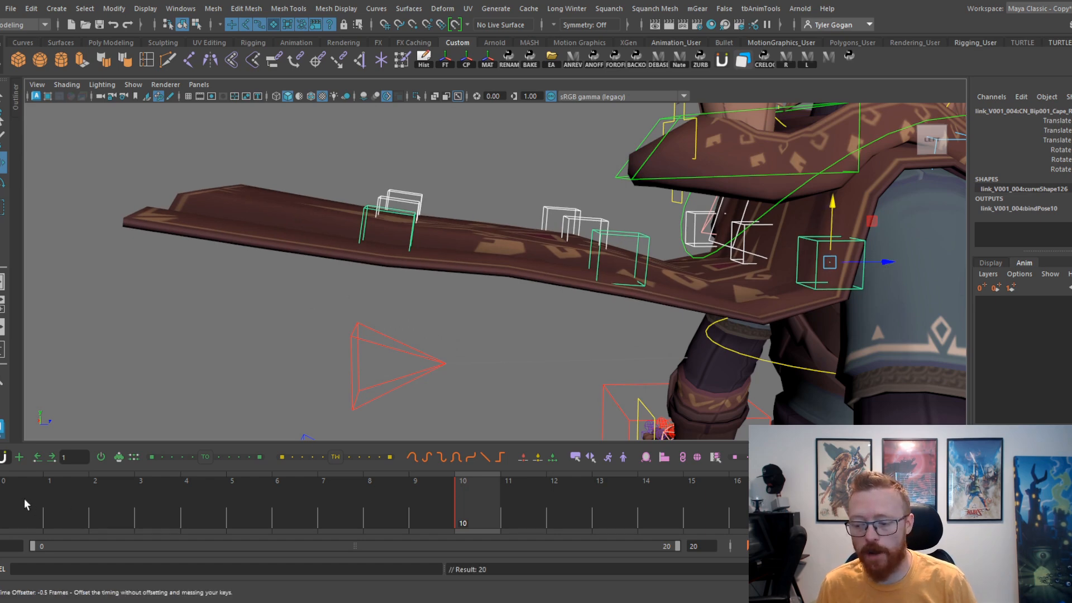
Step: Review the cape's wave by scrubbing across the frames and playing the loop
drag(146, 485, 551, 485)
key(alt+v)
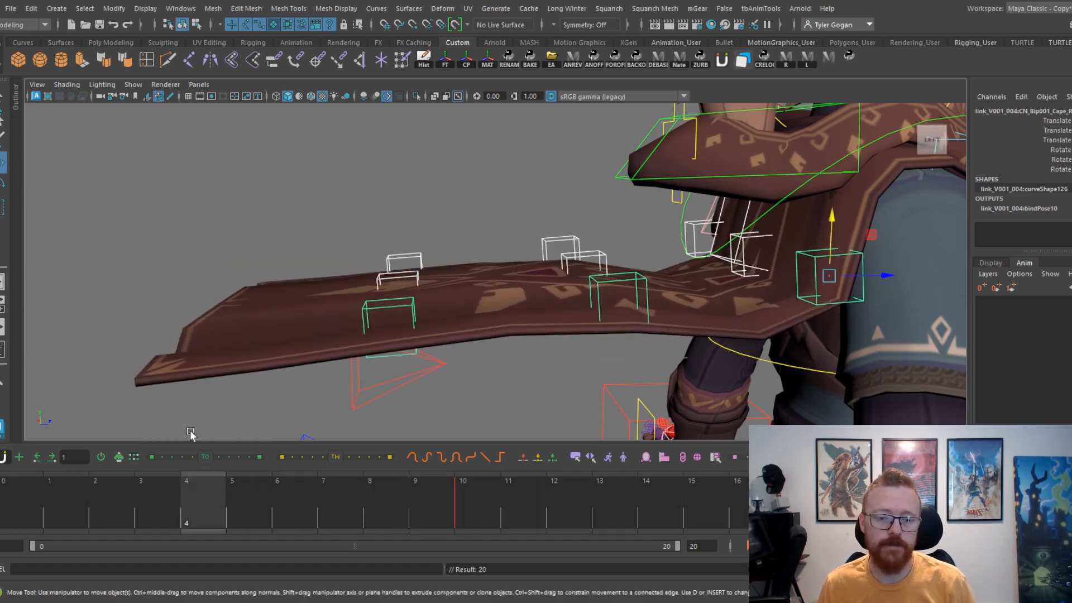
alt+right_drag(723, 283, 660, 297)
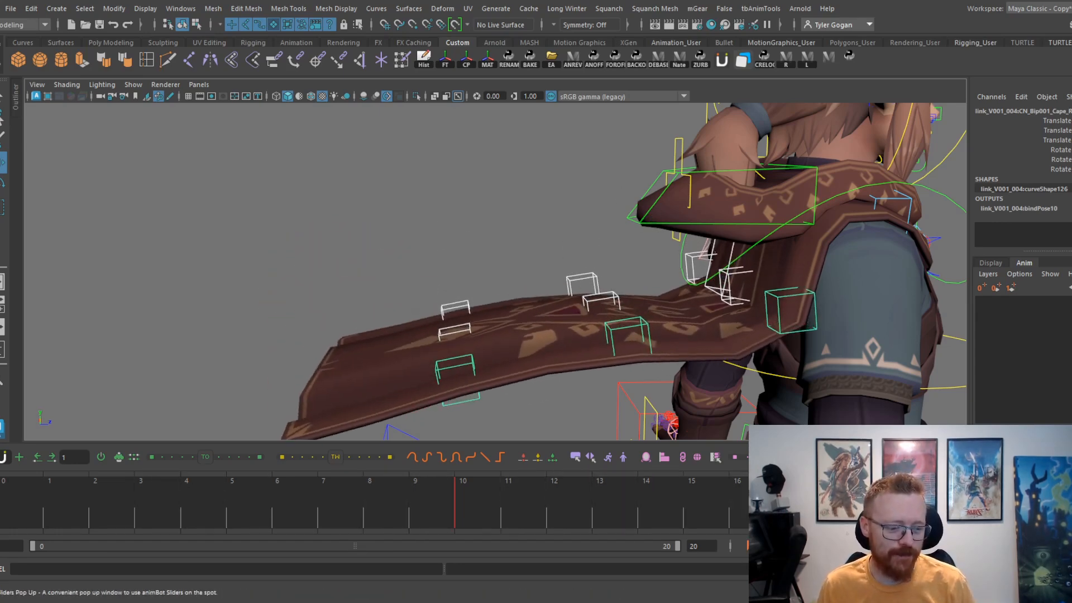
key(space)
key(space)
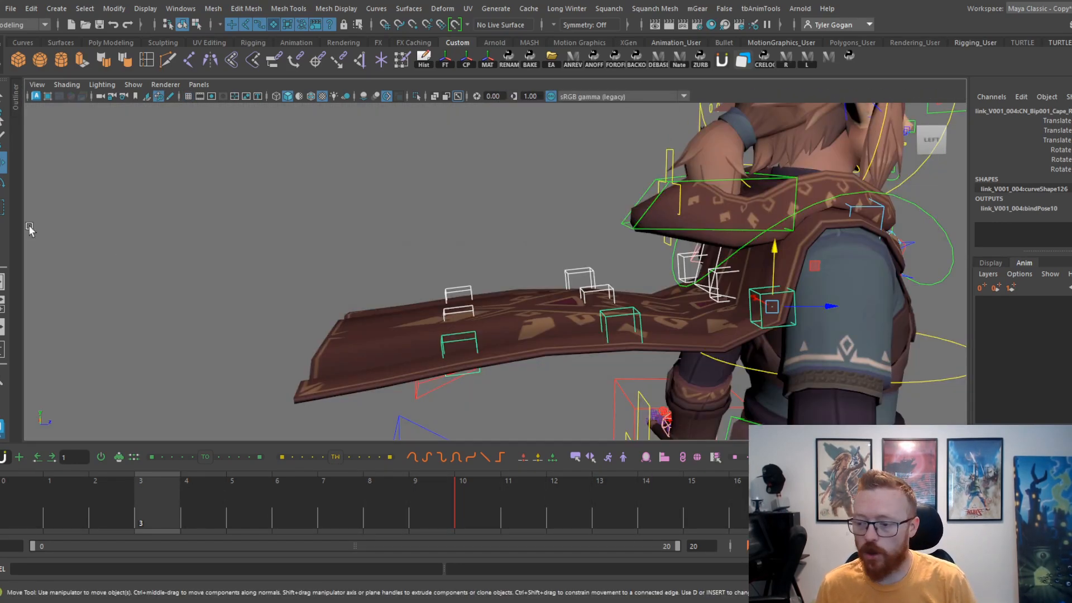
Step: Split the view into two stacked panes with the Graph Editor below the perspective view
click(77, 320)
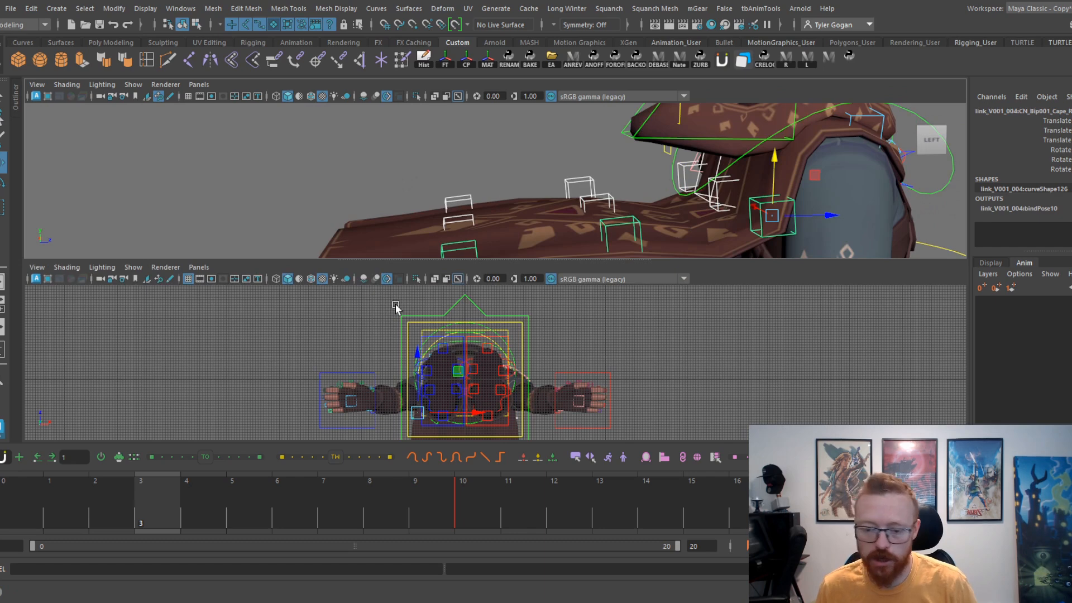
click(212, 270)
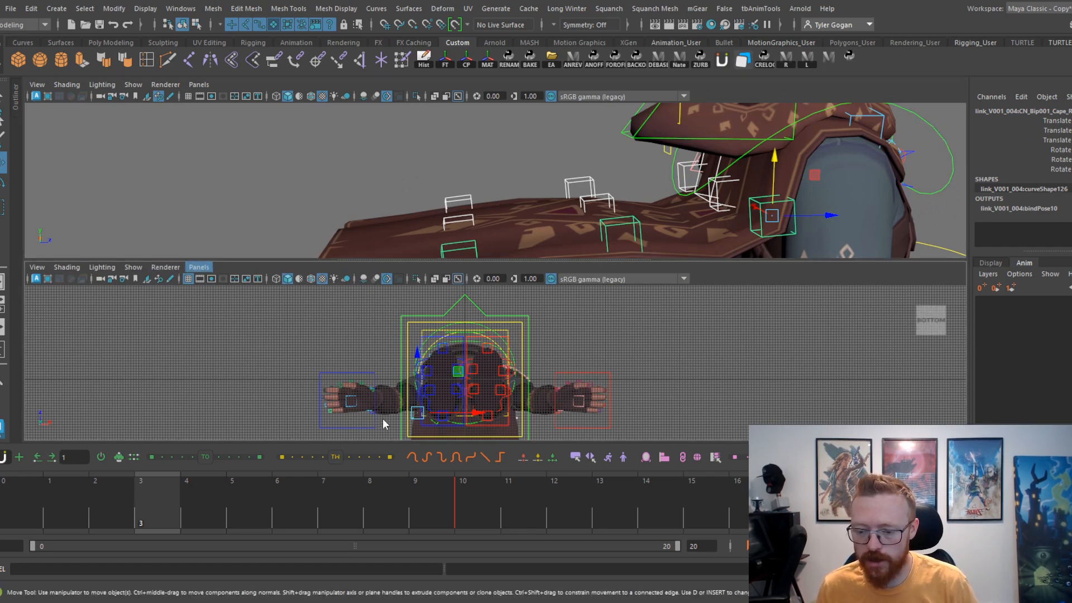
click(383, 325)
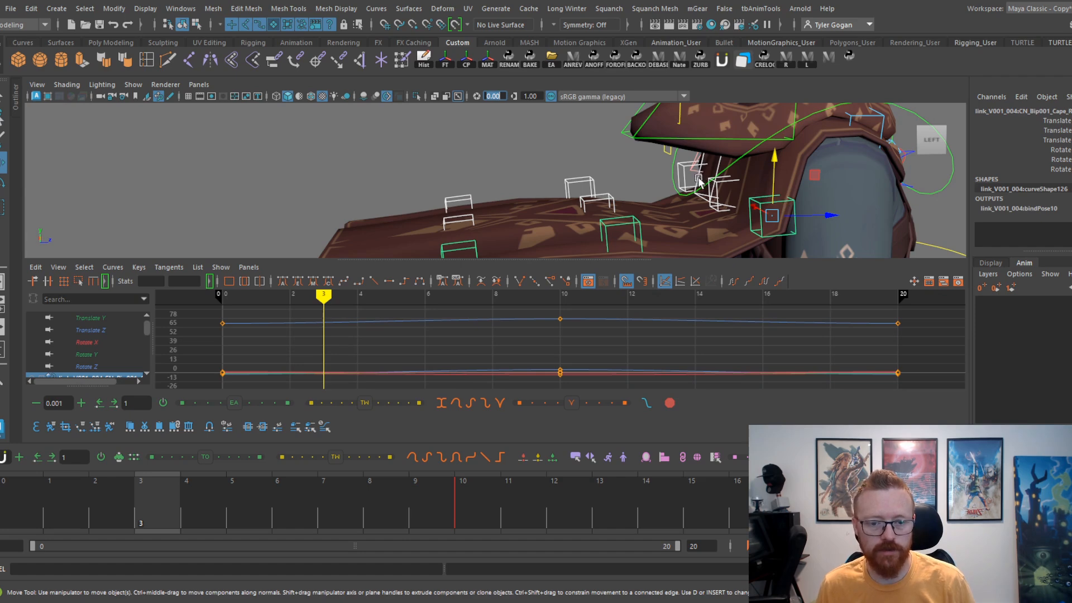
Step: Select the base control of each of the three cape chains and show their animation curves in the Graph Editor
key(space)
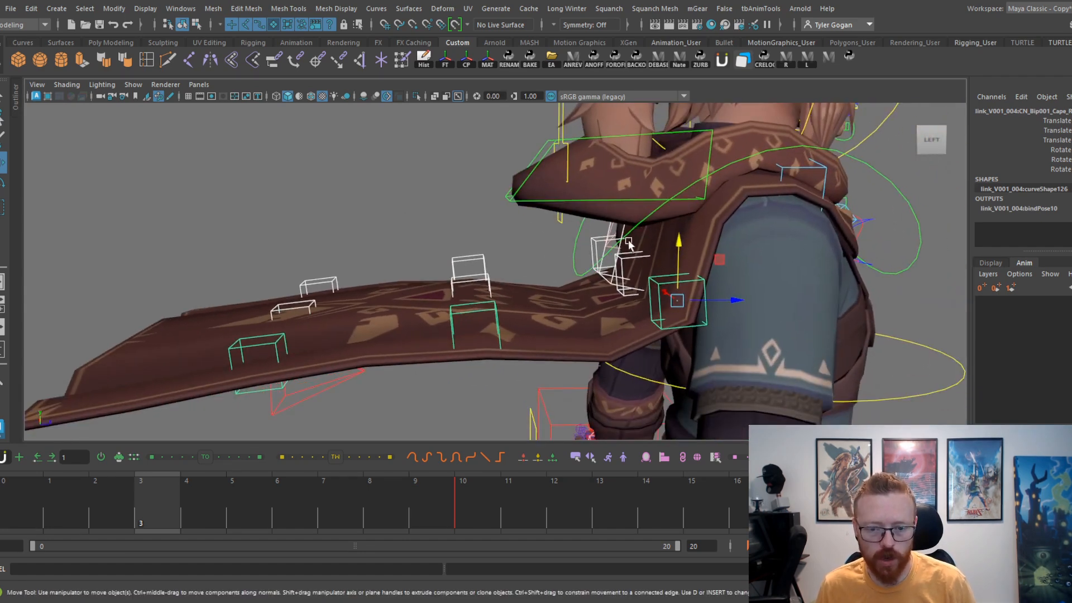
drag(600, 244, 608, 249)
scroll(629, 244, up, 3)
shift+click(630, 262)
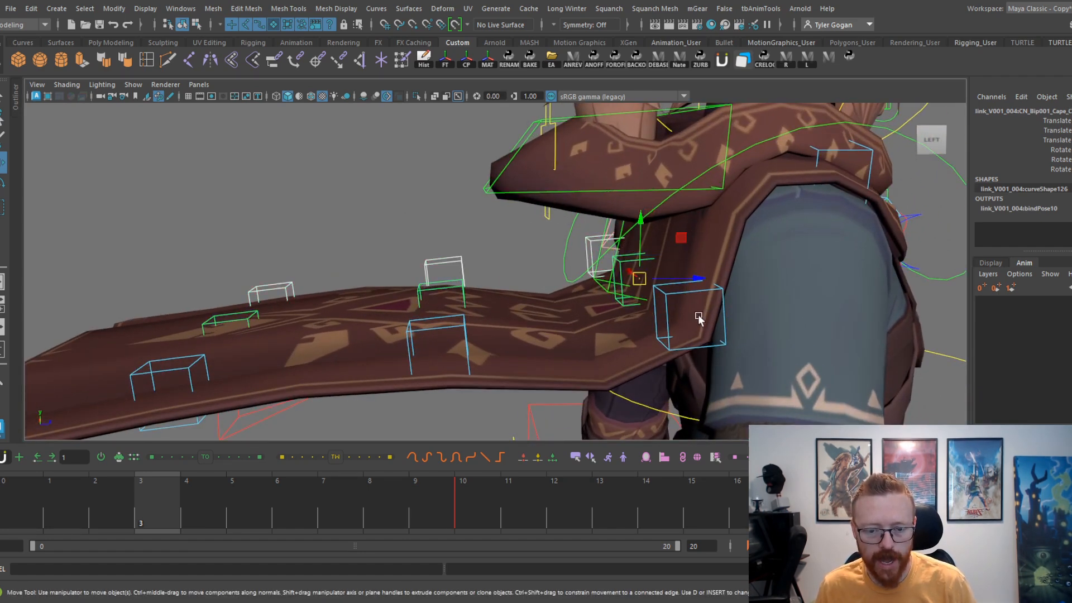
shift+click(688, 296)
shift+click(687, 289)
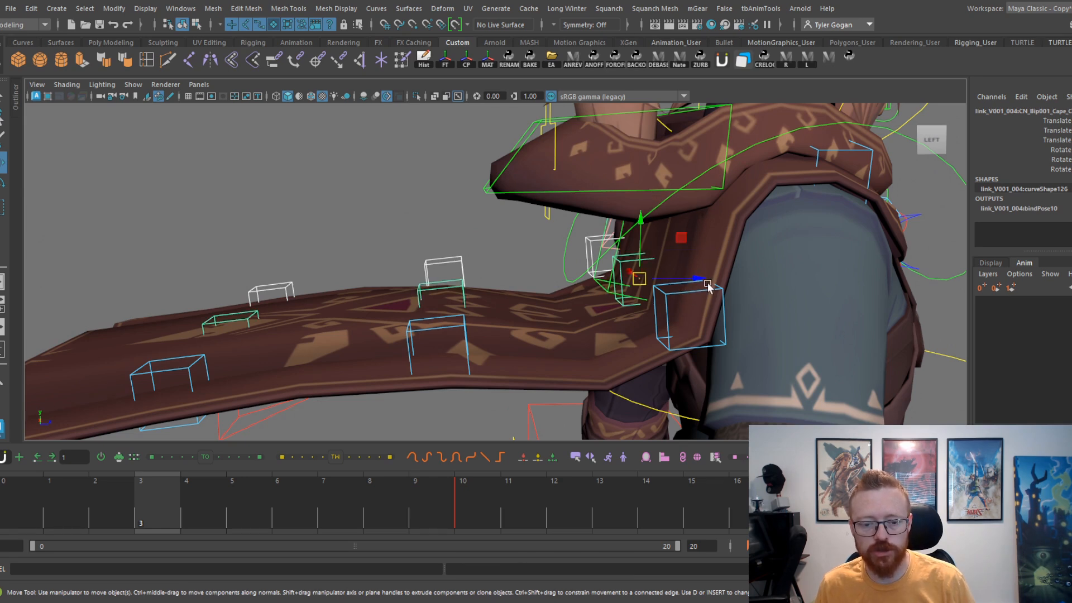
click(664, 301)
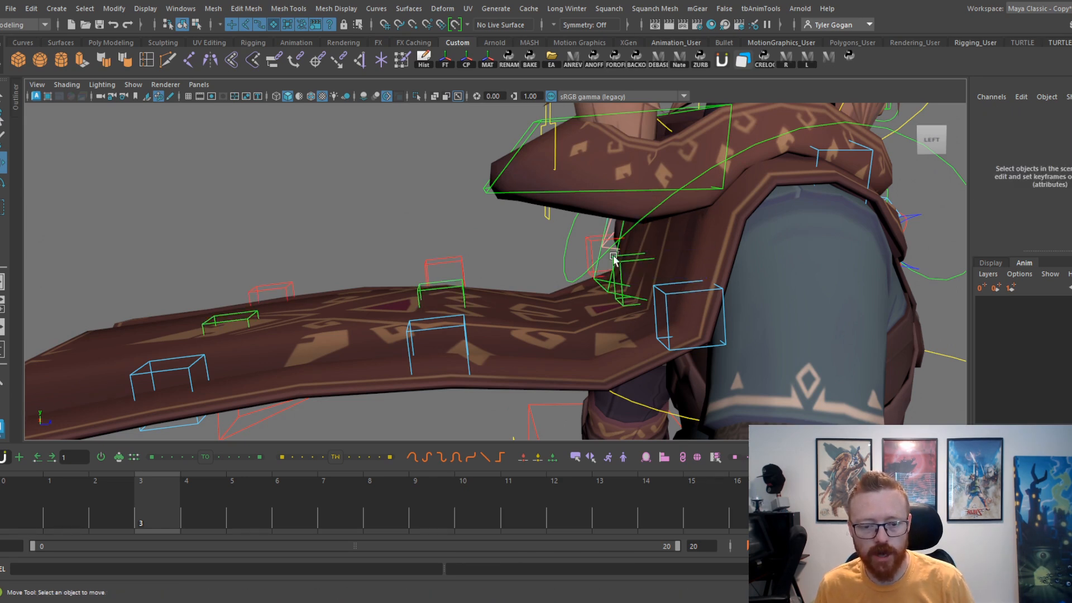
click(466, 335)
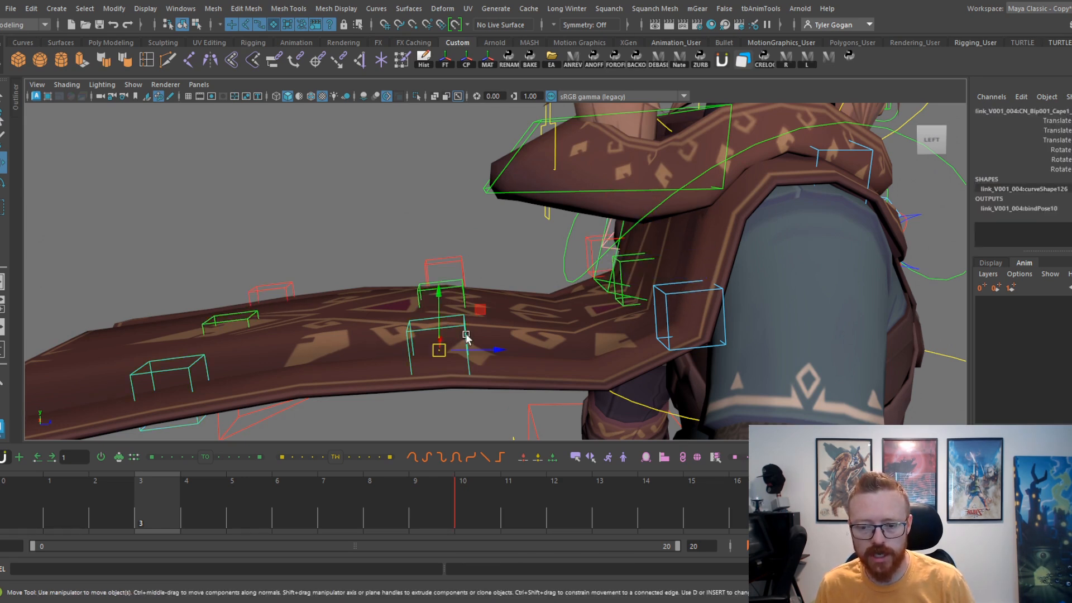
click(670, 290)
click(675, 295)
shift+click(632, 261)
shift+click(587, 237)
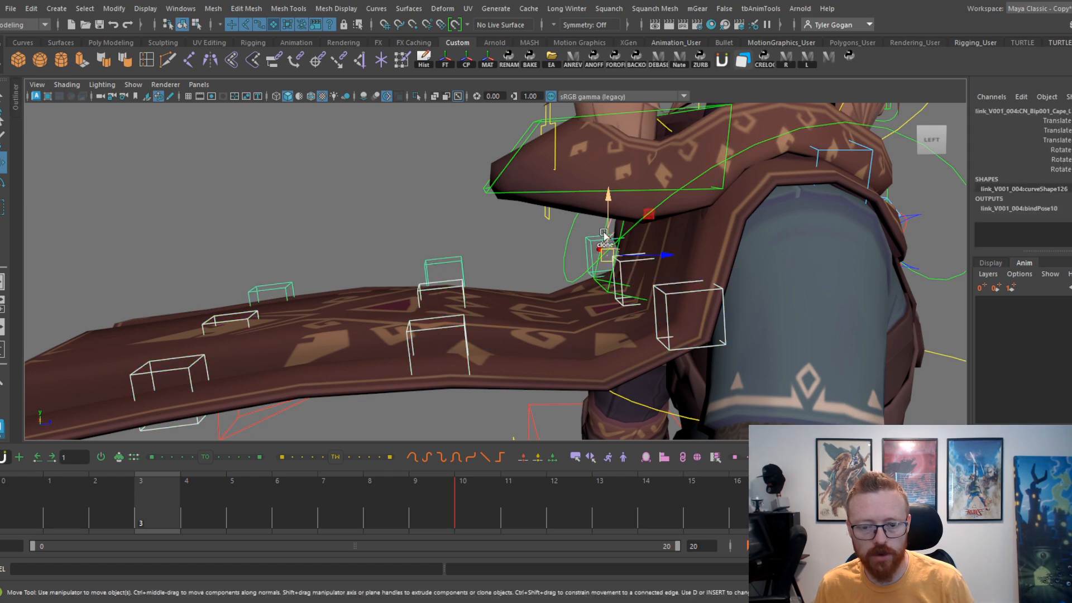
key(shift+g)
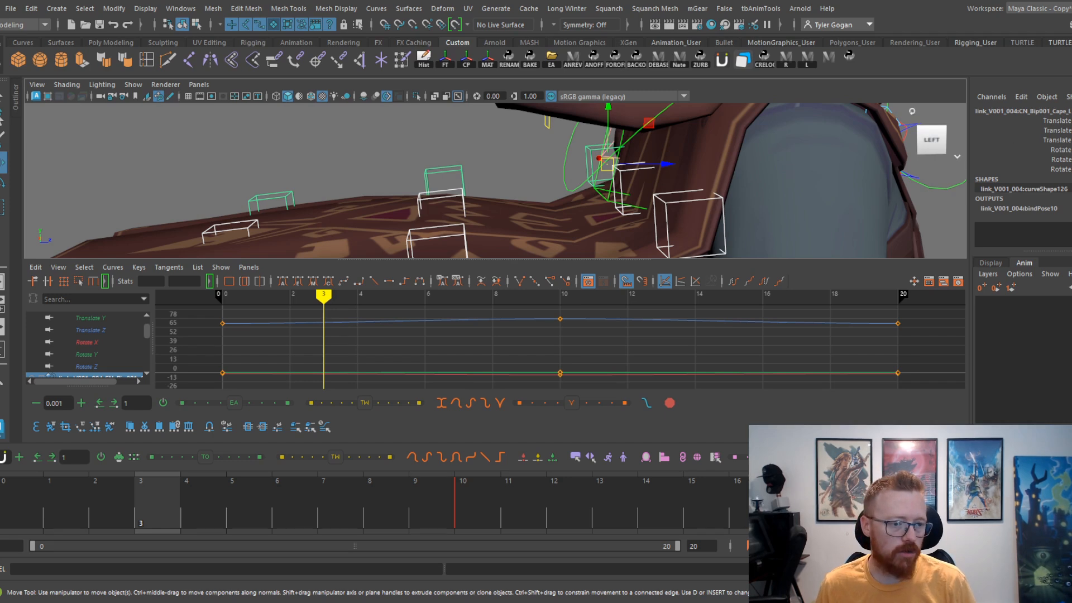
Step: Isolate the Translate Y curves of the base cape controls and try raising the curve handles or keys
click(1055, 130)
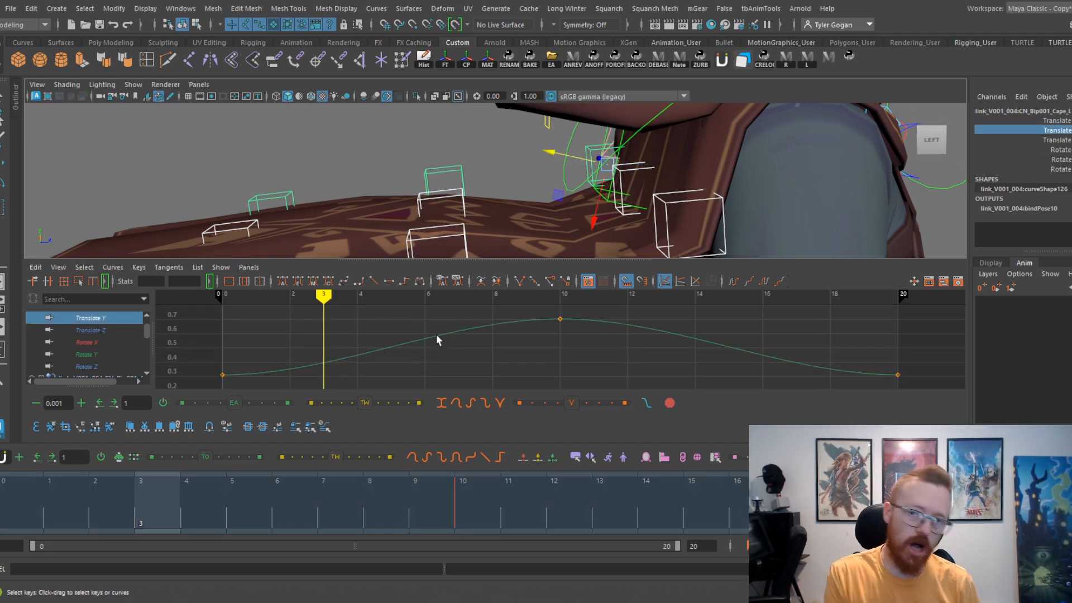
click(369, 352)
drag(256, 311, 538, 419)
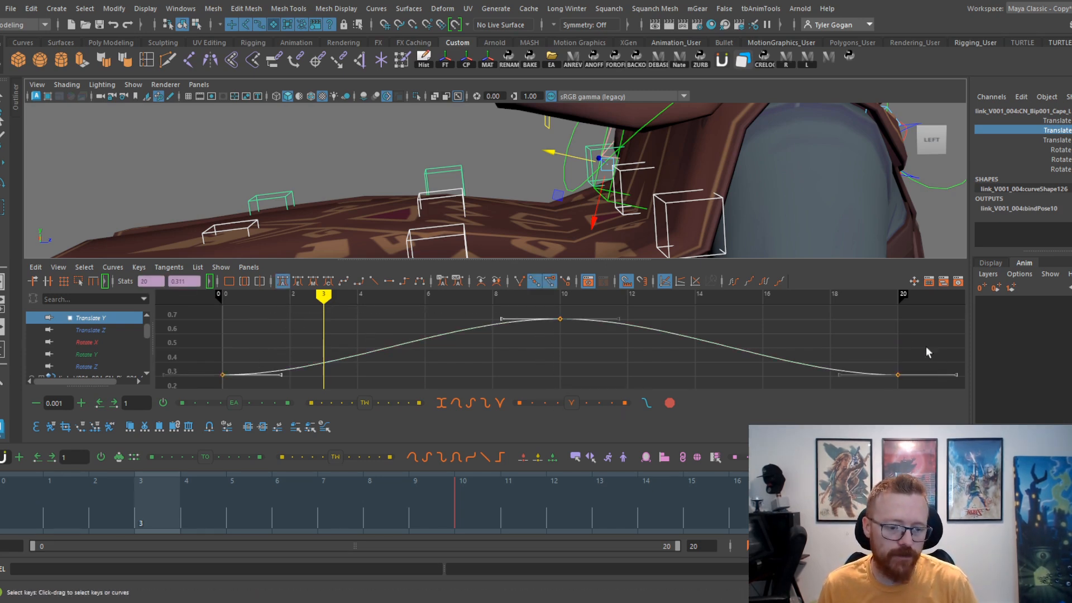
key(w)
middle_drag(653, 367, 655, 339)
key(ctrl+z)
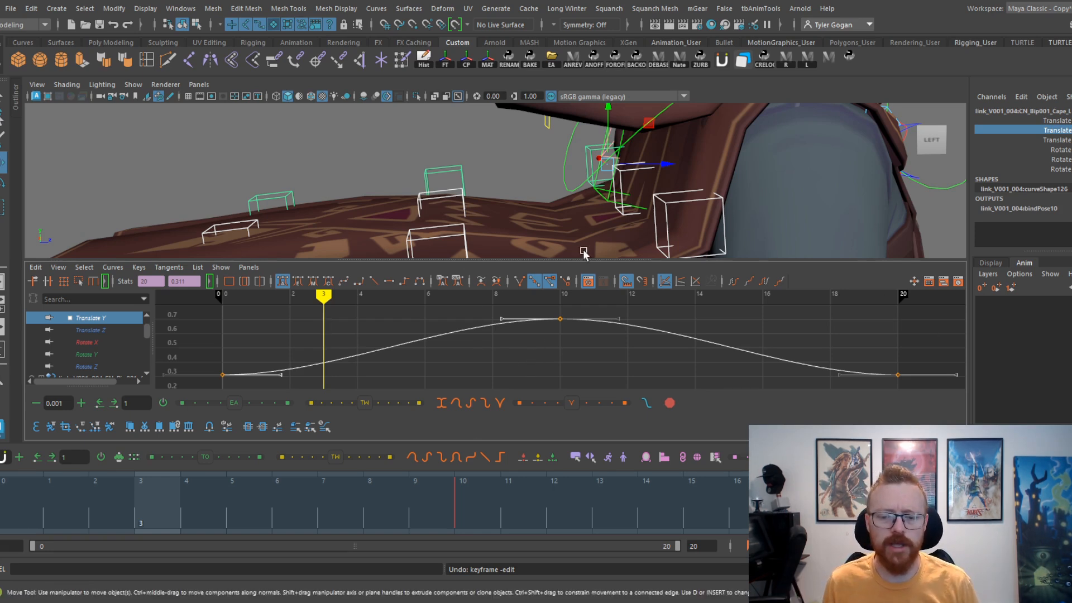
drag(540, 261, 541, 247)
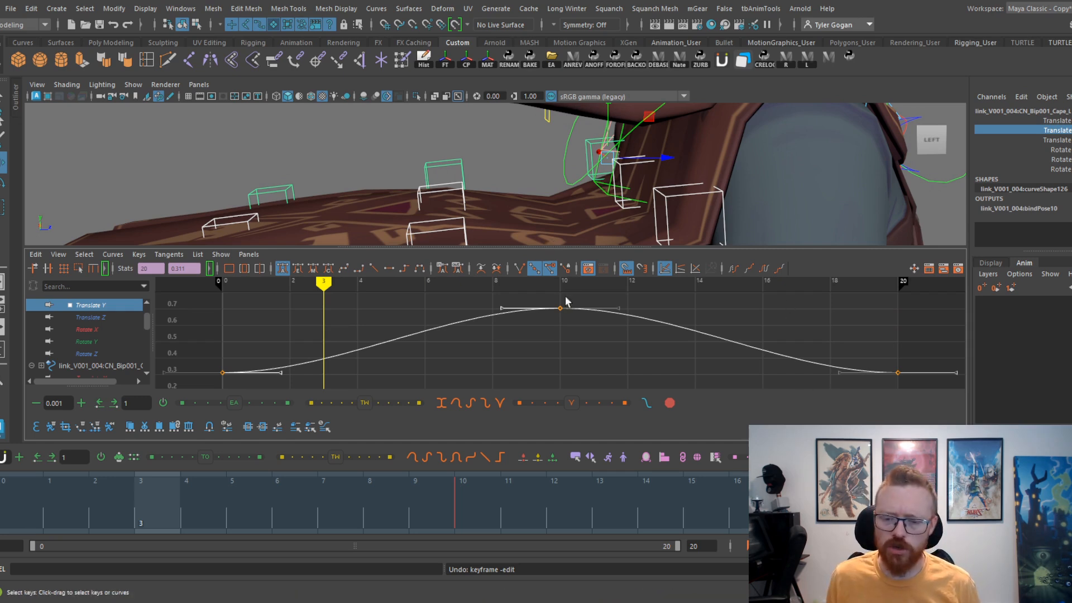
middle_drag(558, 347, 550, 318)
key(ctrl+z)
Step: Try dragging the Translate Z curve and the Translate X curve of the base cape controls, undoing each move
click(117, 317)
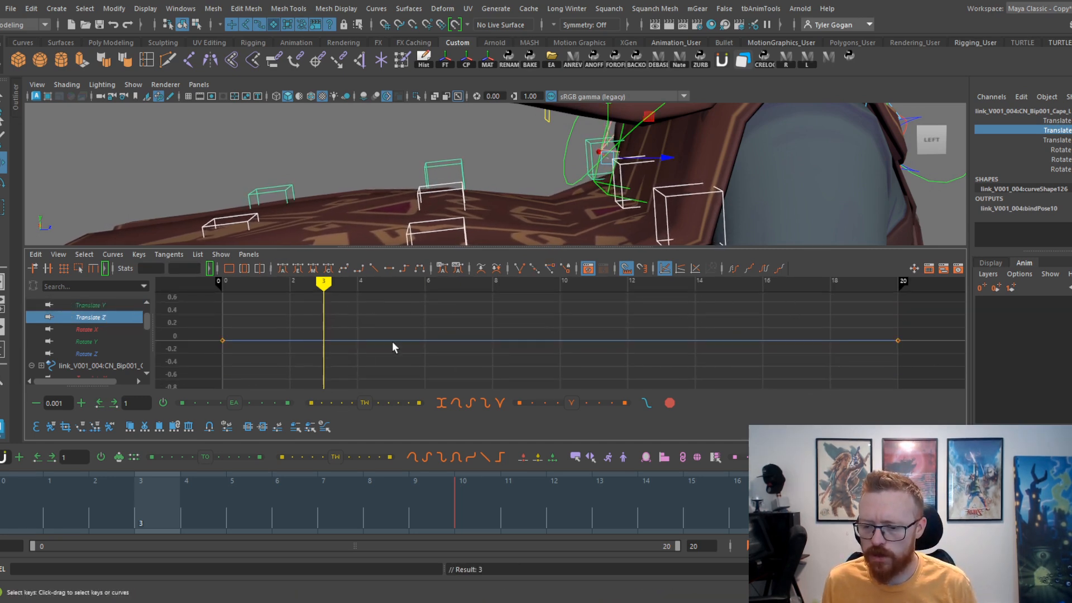
mouse_move(394, 347)
middle_down()
mouse_move(375, 311)
mouse_move(378, 359)
middle_up()
key(ctrl+z)
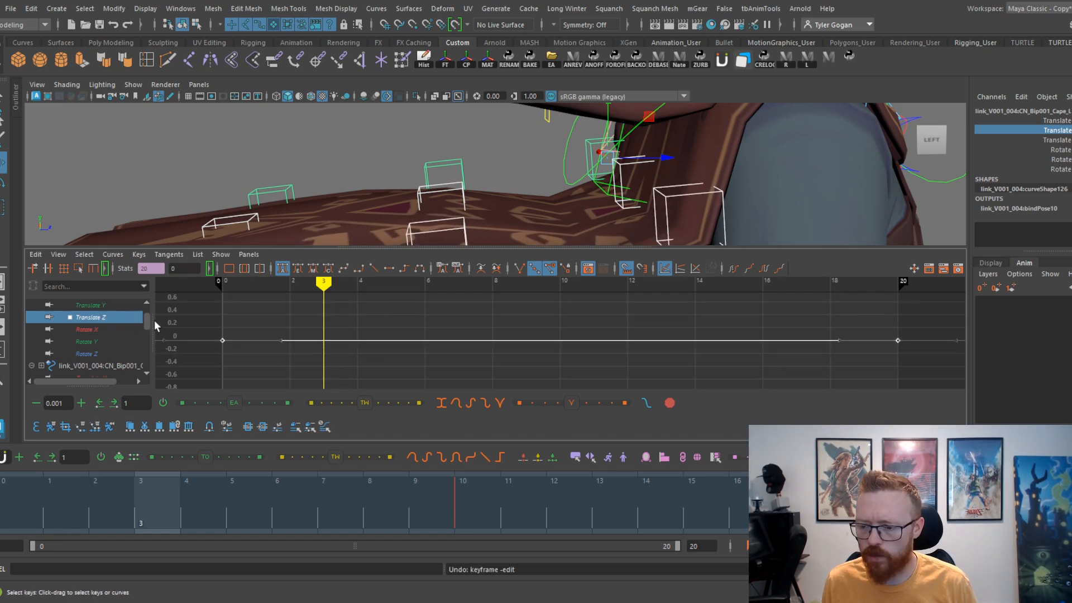
scroll(145, 316, up, 2)
click(126, 318)
drag(397, 317, 394, 367)
mouse_move(377, 327)
middle_down()
mouse_move(375, 370)
mouse_move(378, 336)
middle_up()
key(ctrl+z)
Step: Isolate the Translate X curve and try pulling its tangent handles down at frames 0, 10 and 20
click(1057, 120)
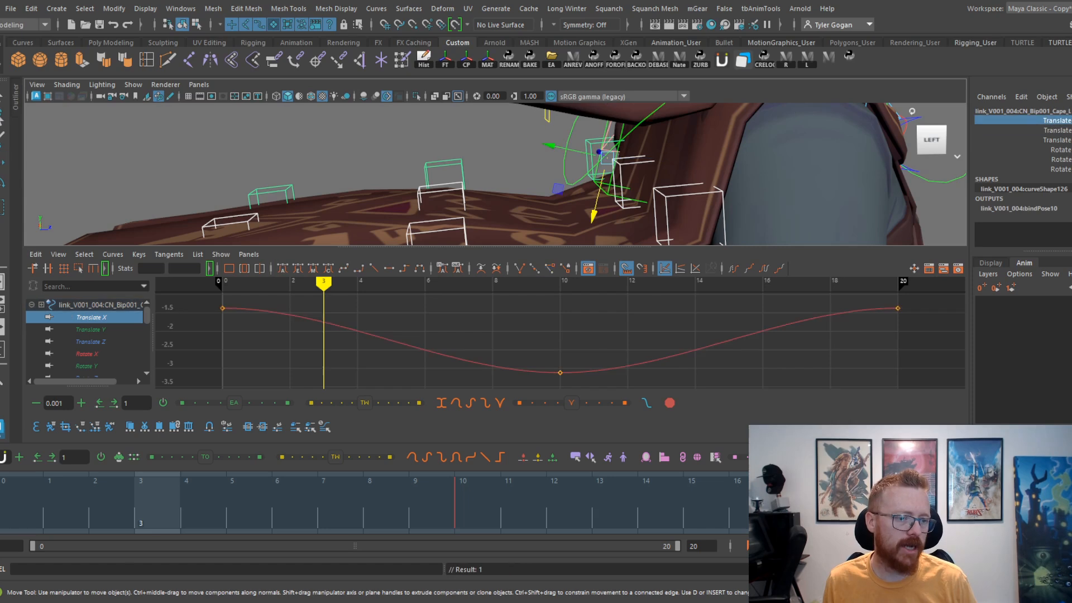
drag(609, 323, 358, 384)
drag(264, 301, 529, 393)
shift+drag(914, 301, 938, 323)
middle_drag(873, 374, 866, 399)
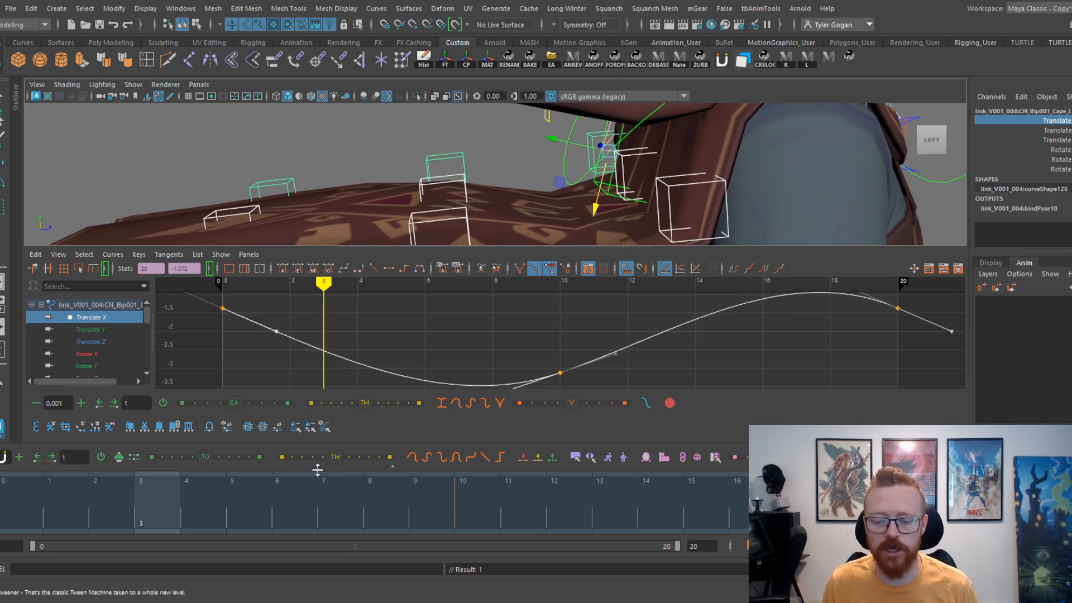
click(468, 517)
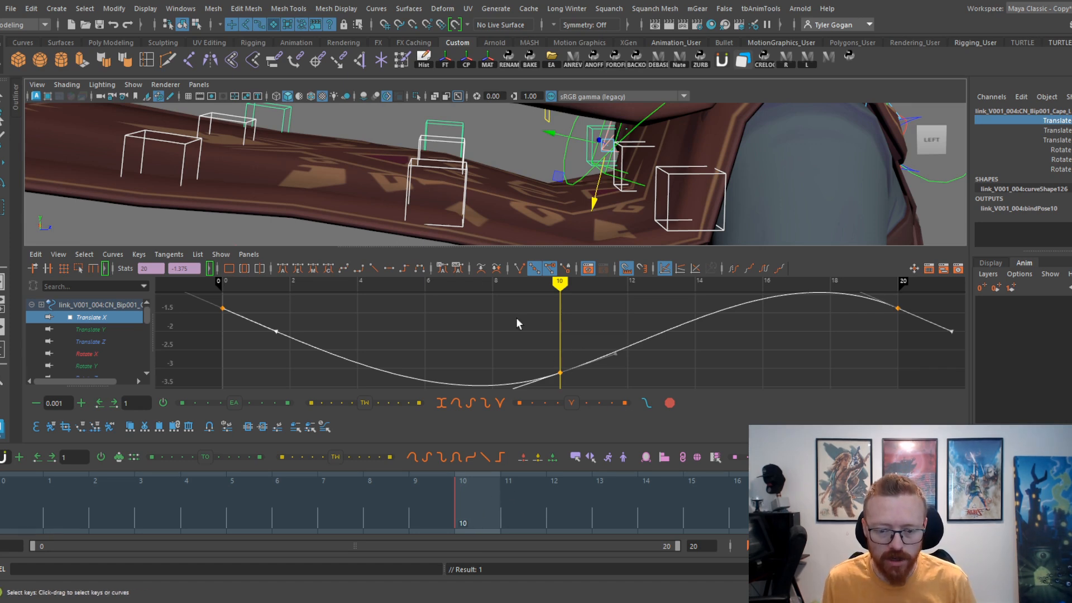
scroll(610, 346, down, 3)
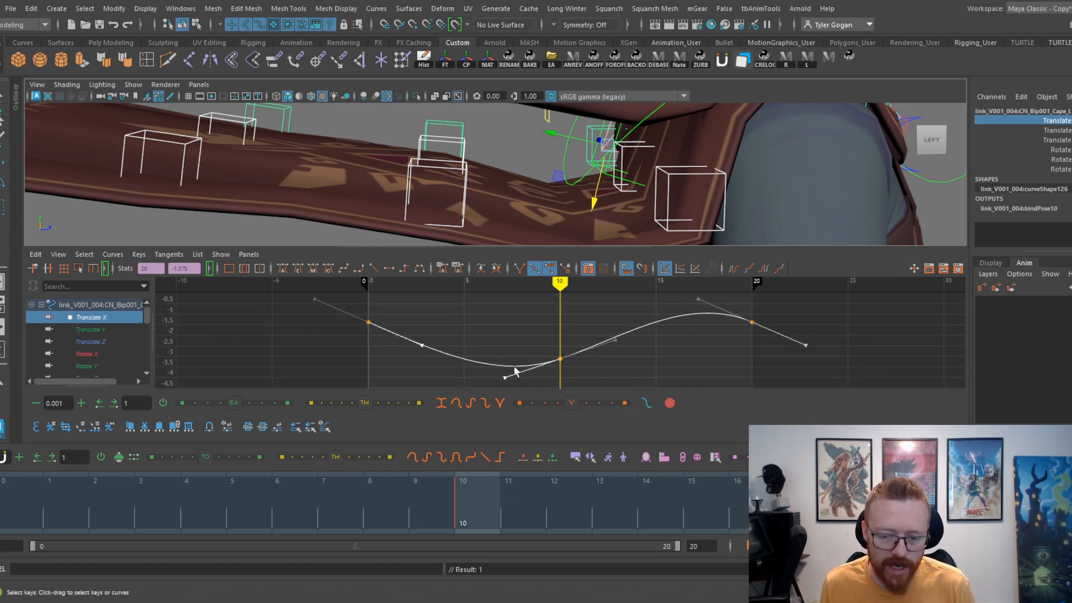
key(ctrl+z)
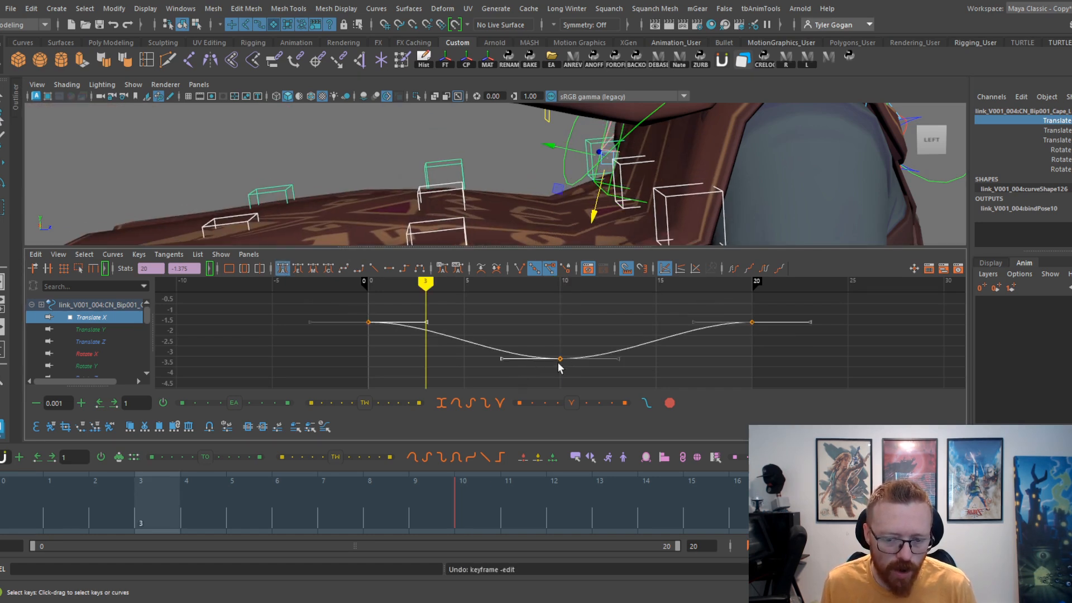
Step: Try tilting the Translate X tangents more steeply, and undo back to having the whole curve selected
middle_drag(581, 352, 579, 384)
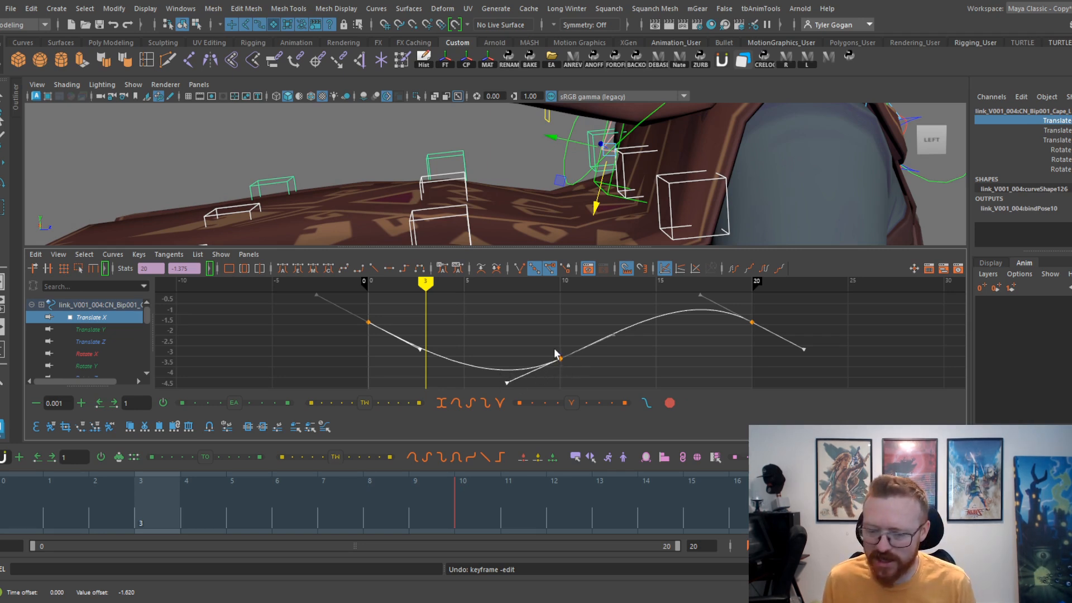
key(ctrl+z)
key(ctrl+z)
key(ctrl+z)
key(ctrl+z)
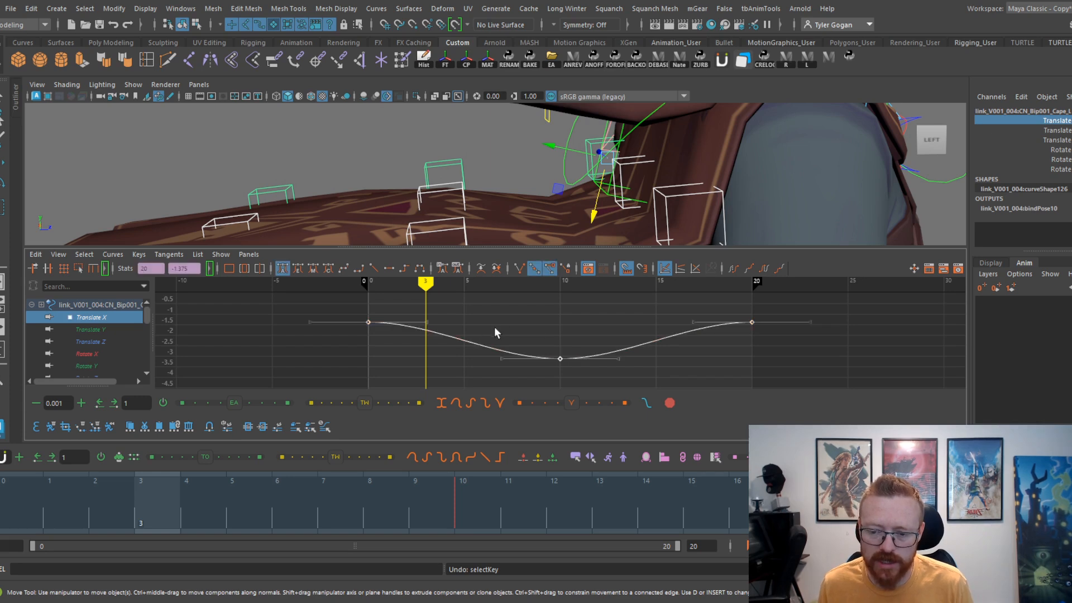
Step: Shift the whole Translate X curve two frames earlier and slightly lower, and add keys on frames 20 and 0
middle_drag(513, 341, 464, 373)
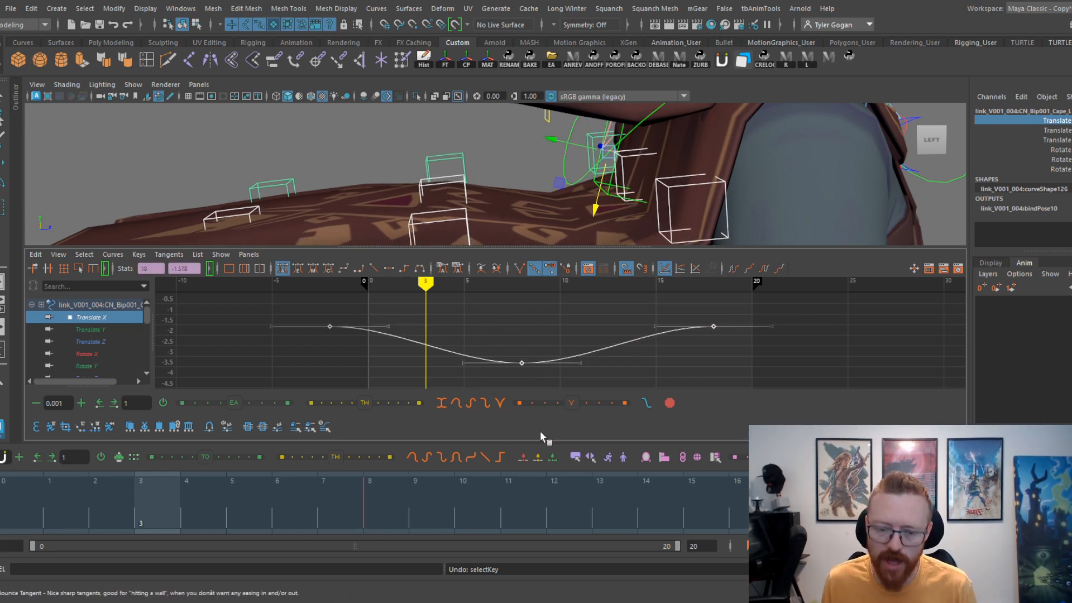
click(752, 283)
key(s)
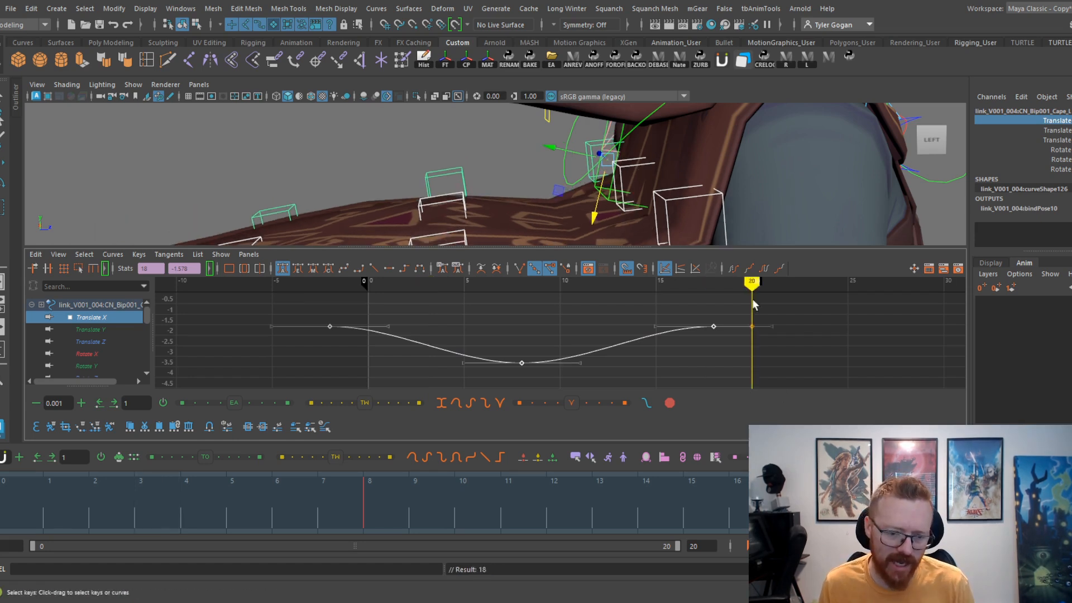
drag(765, 312, 748, 341)
click(367, 284)
key(s)
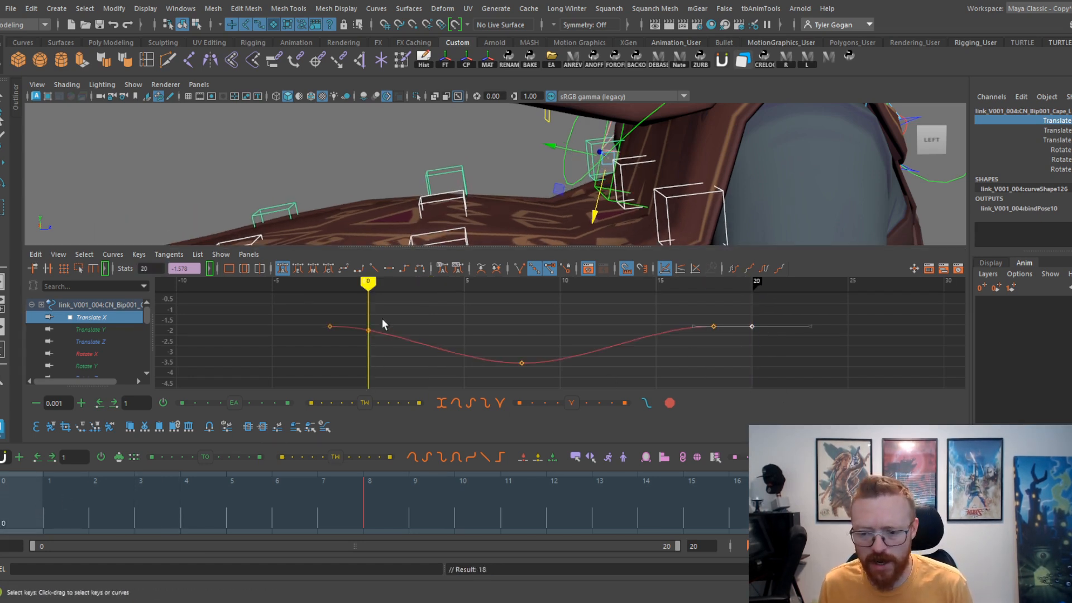
Step: Try lowering the Translate X keys at the loop's start and end, and undo back to the unshifted curve keyed on frames 0, 10 and 20
drag(383, 321, 301, 360)
shift+drag(774, 319, 749, 341)
mouse_move(749, 342)
middle_down()
mouse_move(749, 352)
mouse_move(757, 347)
middle_up()
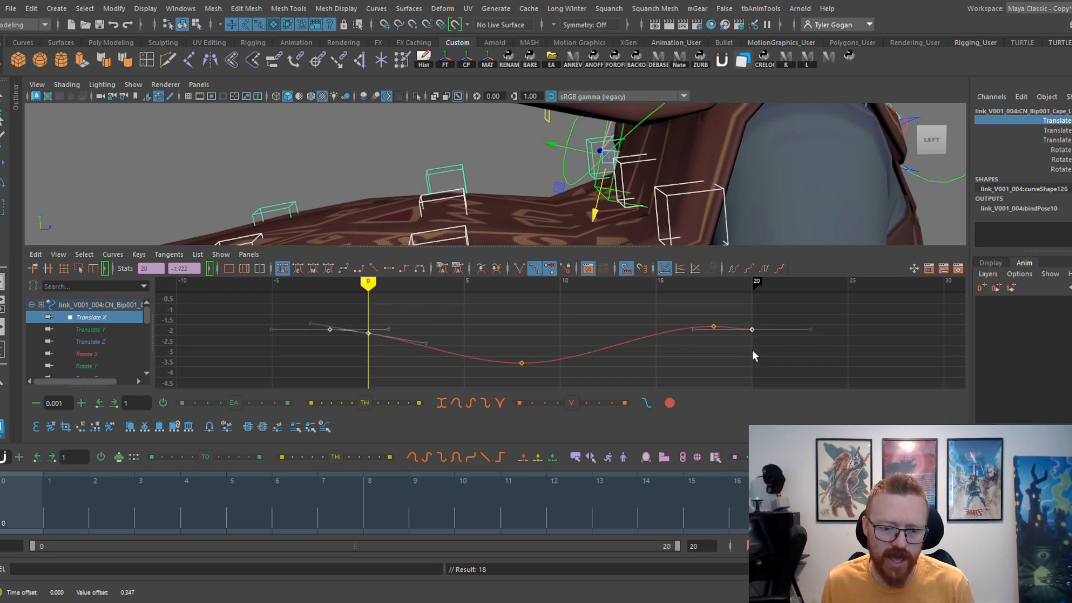
key(ctrl+z)
key(ctrl+z)
key(ctrl+z)
key(ctrl+z)
key(ctrl+z)
key(ctrl+z)
key(ctrl+z)
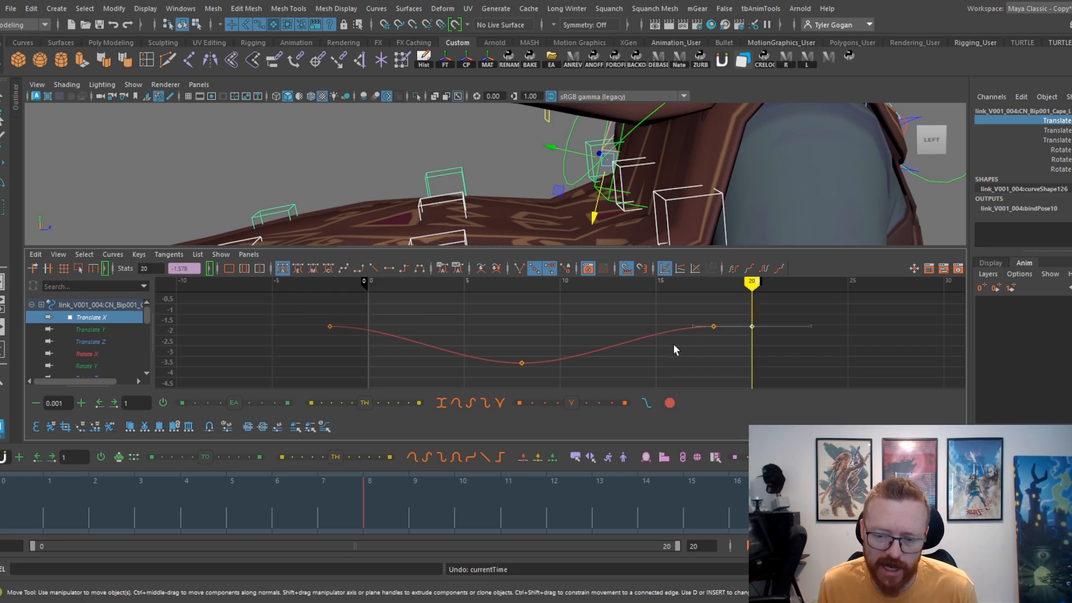
key(ctrl+z)
key(ctrl+z)
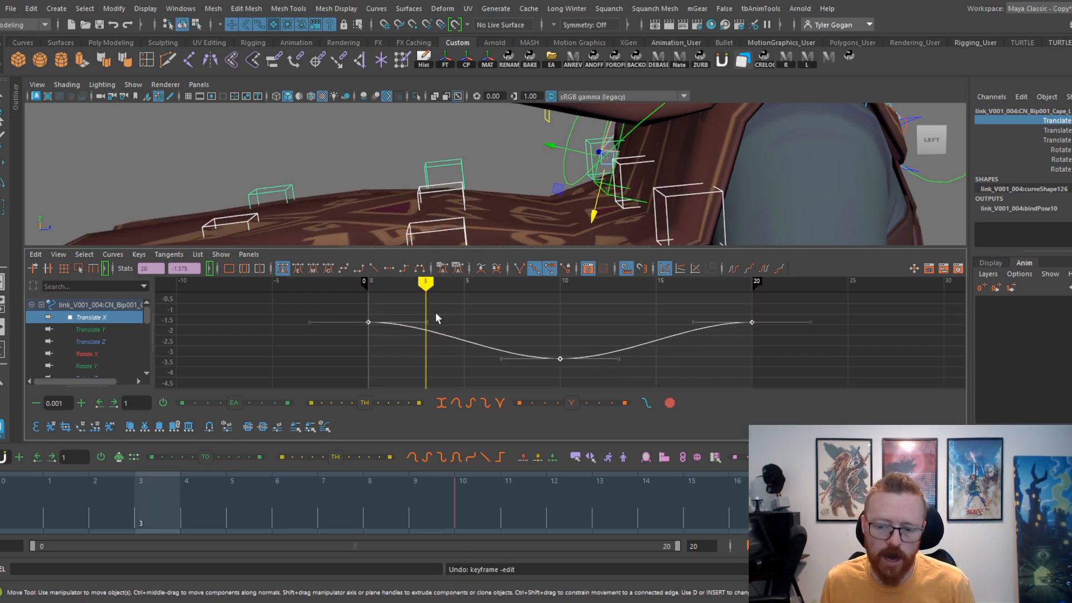
Step: Tilt the base controls' Translate X tangents down at frames 0 and 20 and up at frame 10, and play the loop
middle_drag(771, 358, 693, 351)
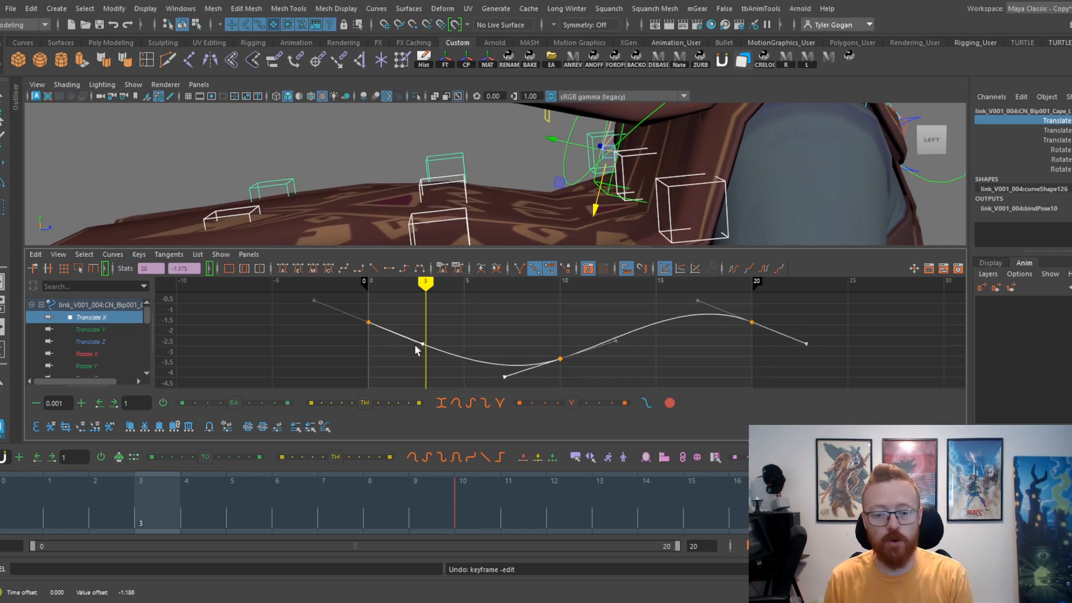
drag(146, 494, 797, 405)
key(alt+v)
key(space)
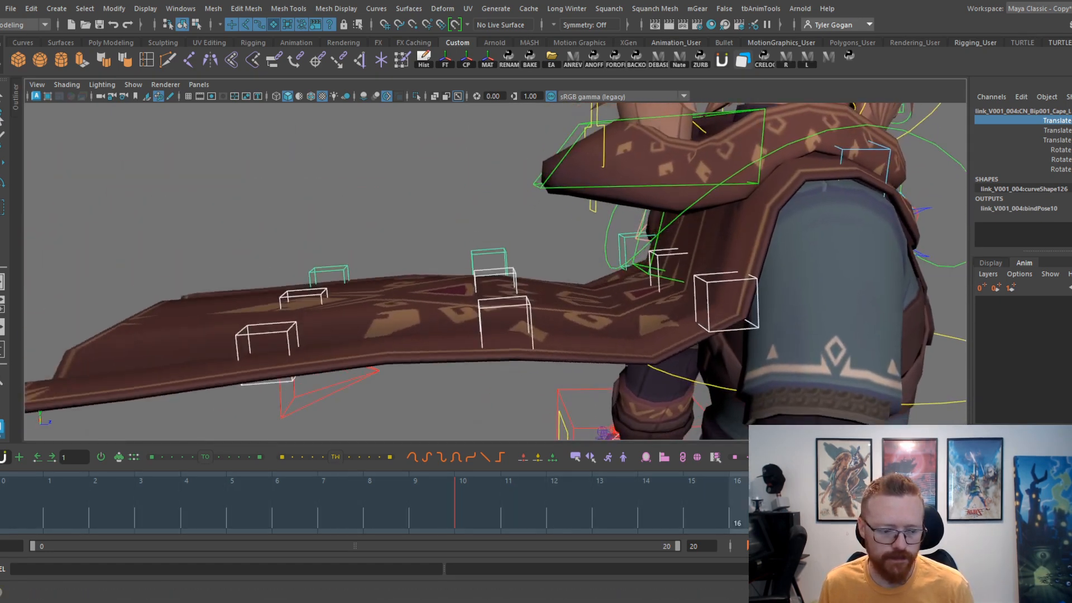
Step: Isolate Translate X on the cape's end-row controls, and tilt its tangents down at frames 0 and 20 and up at frame 10
drag(349, 209, 263, 302)
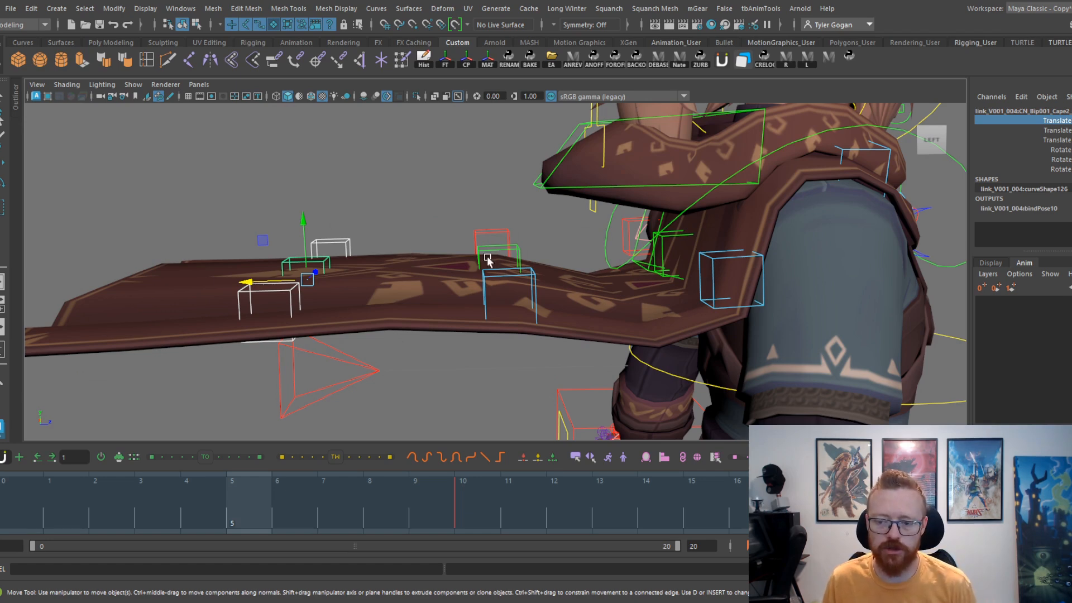
scroll(485, 254, up, 1)
key(space)
click(123, 322)
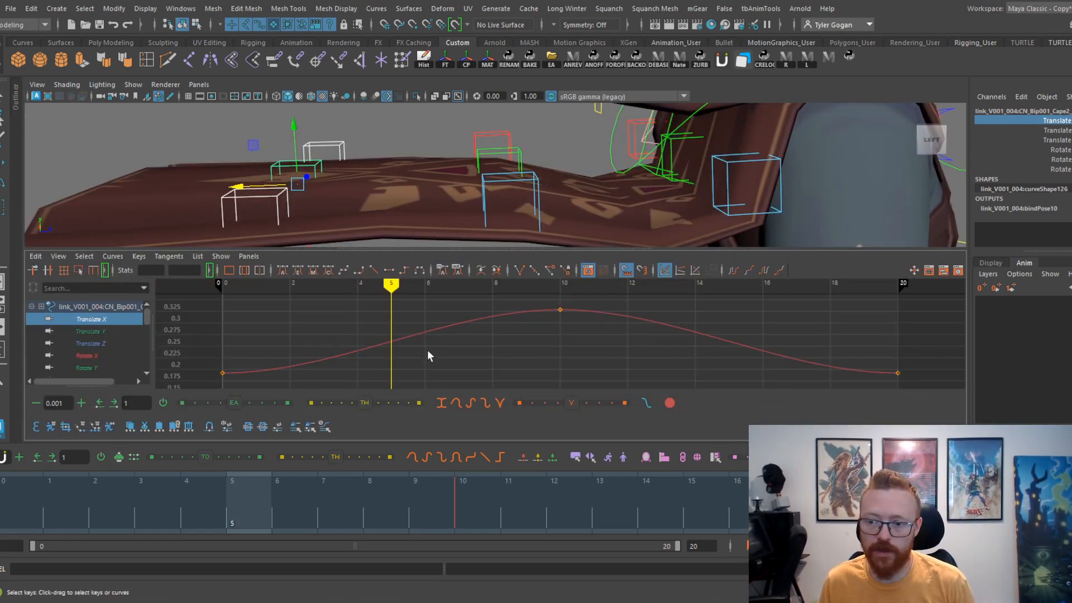
drag(366, 375, 347, 331)
drag(265, 309, 561, 385)
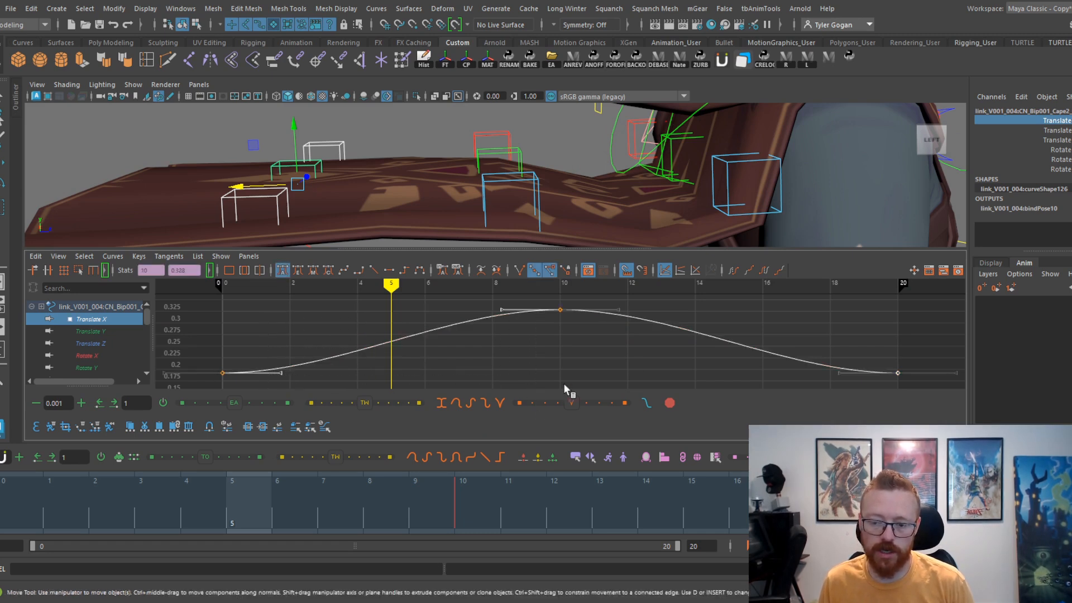
middle_drag(916, 348, 916, 383)
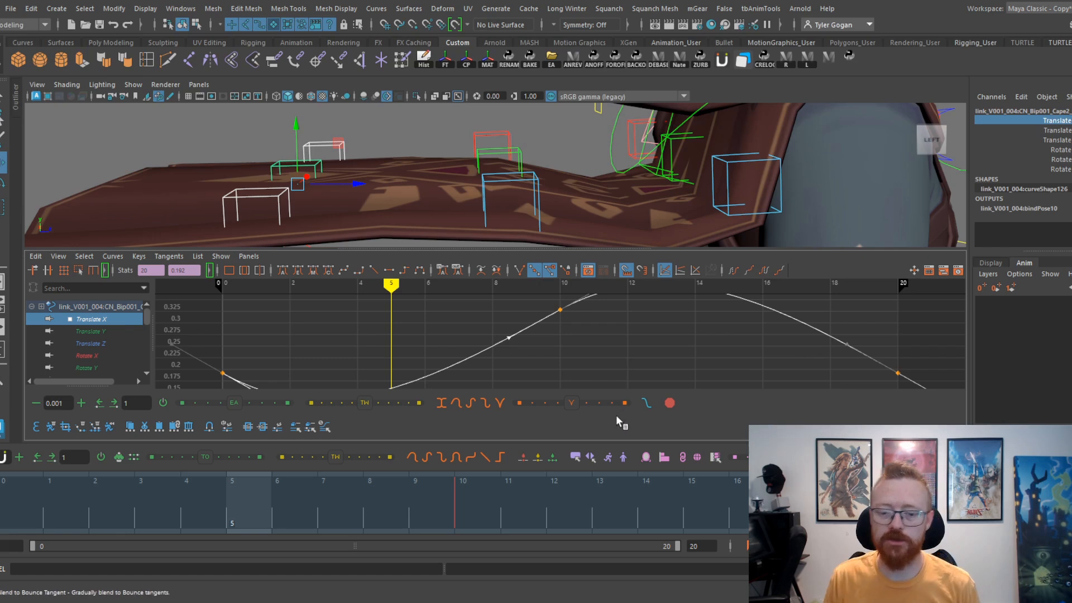
key(f)
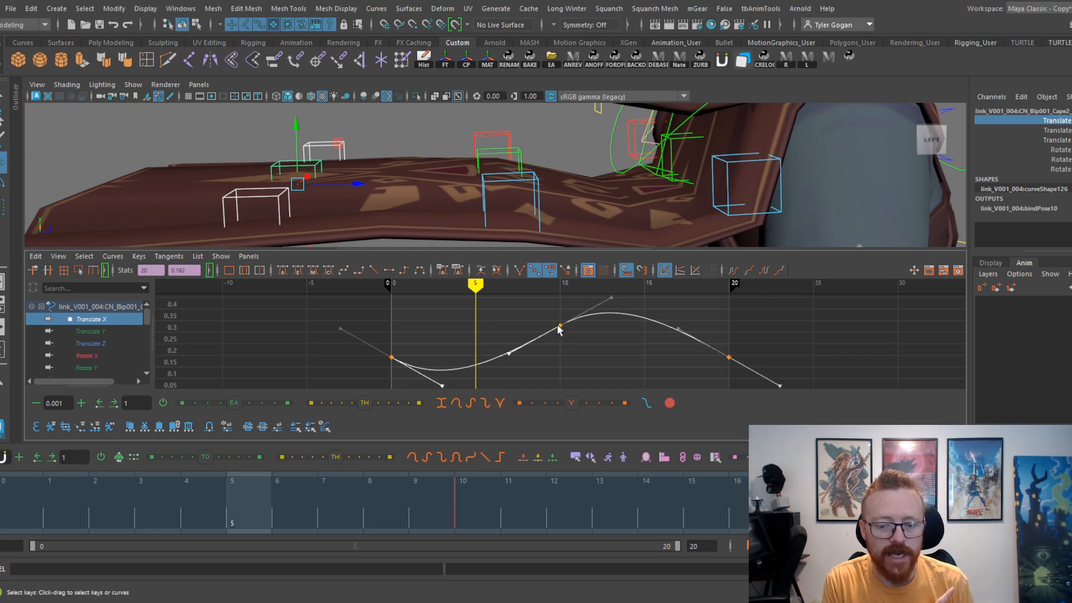
Step: Play and scrub through the loop to check the motion of the cape's end row
drag(223, 491, 630, 495)
key(alt+v)
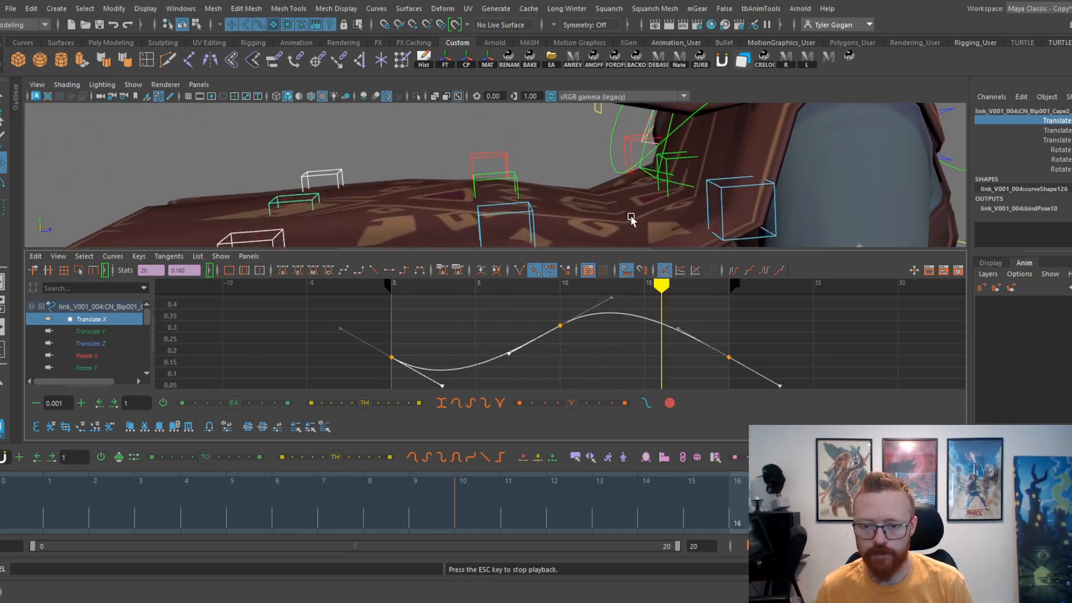
scroll(621, 199, down, 2)
key(space)
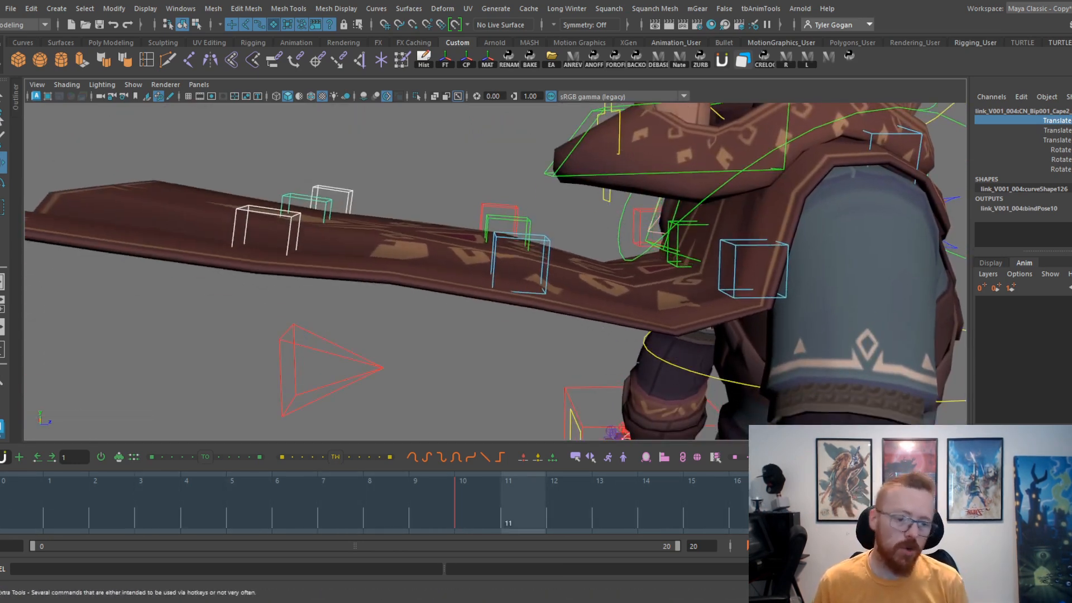
key(space)
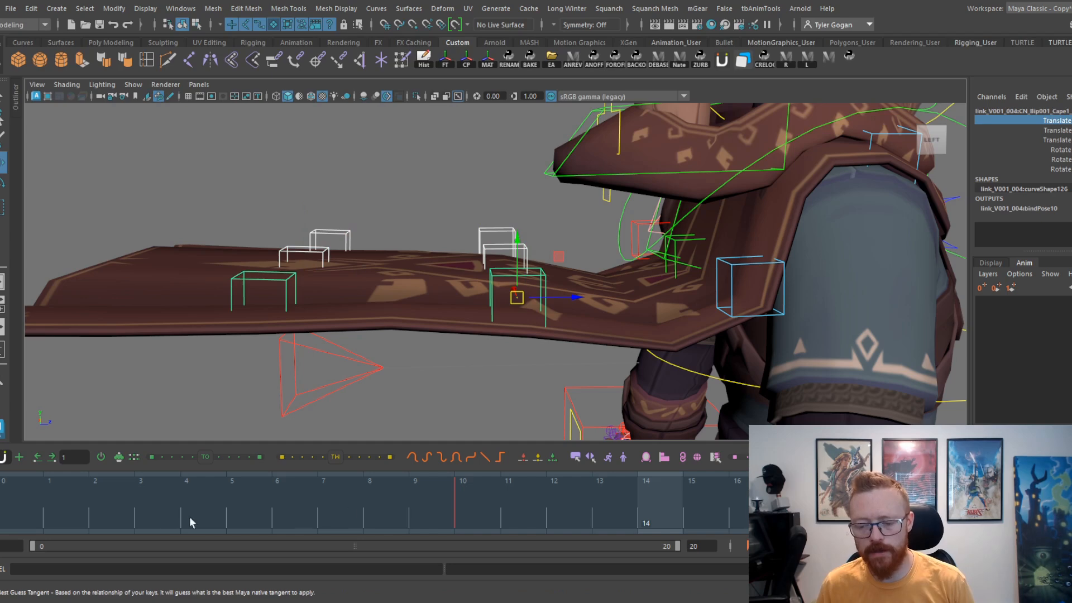
click(19, 509)
drag(19, 509, 384, 480)
Step: Select the base-row cape controls and isolate their Translate X curves in the Graph Editor
click(764, 242)
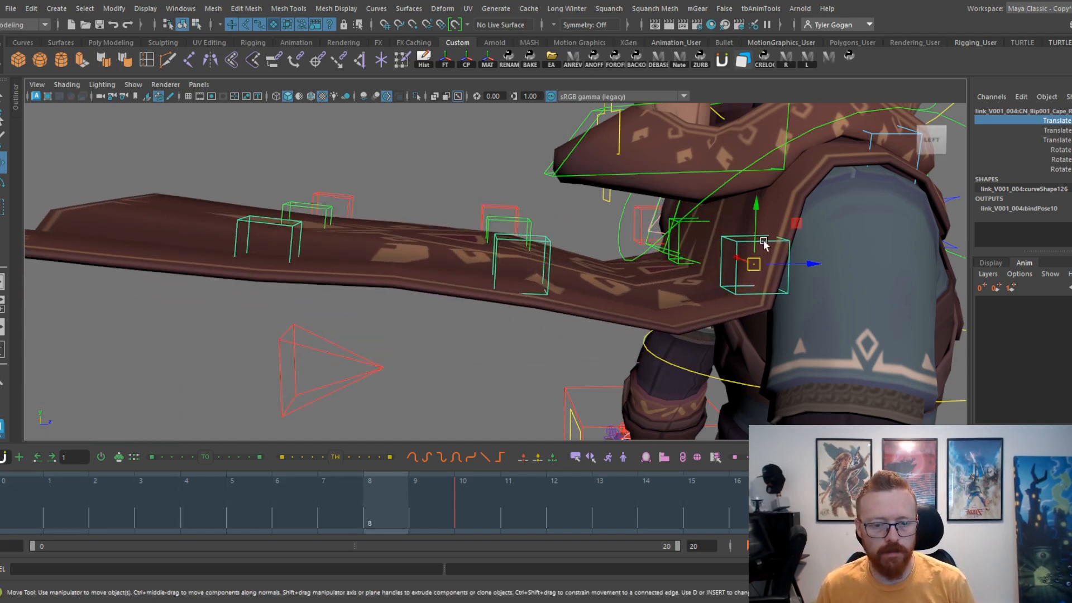
click(692, 218)
shift+click(649, 208)
key(space)
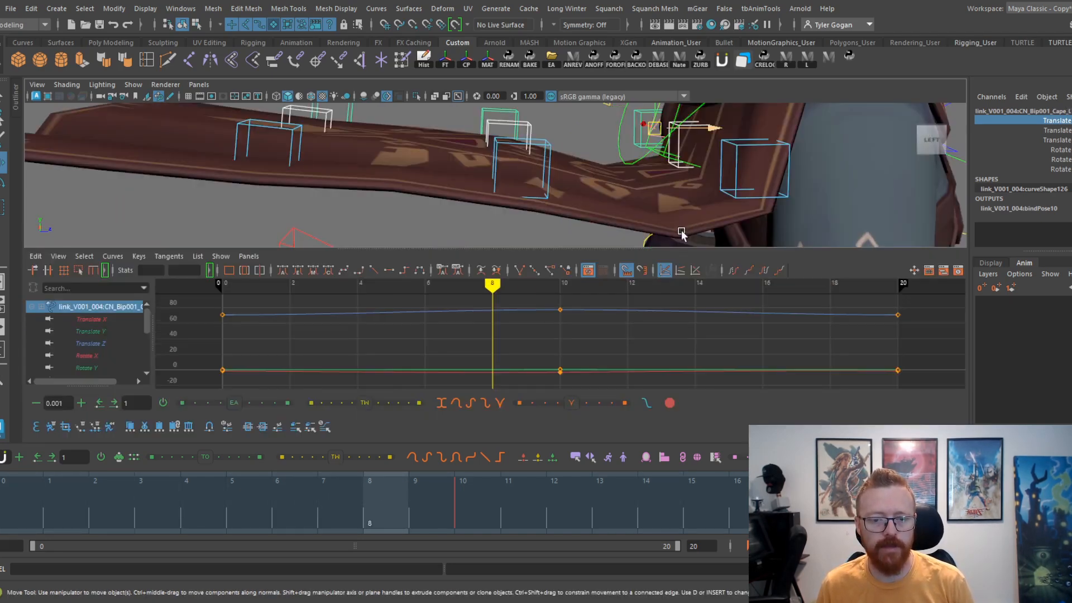
click(1062, 120)
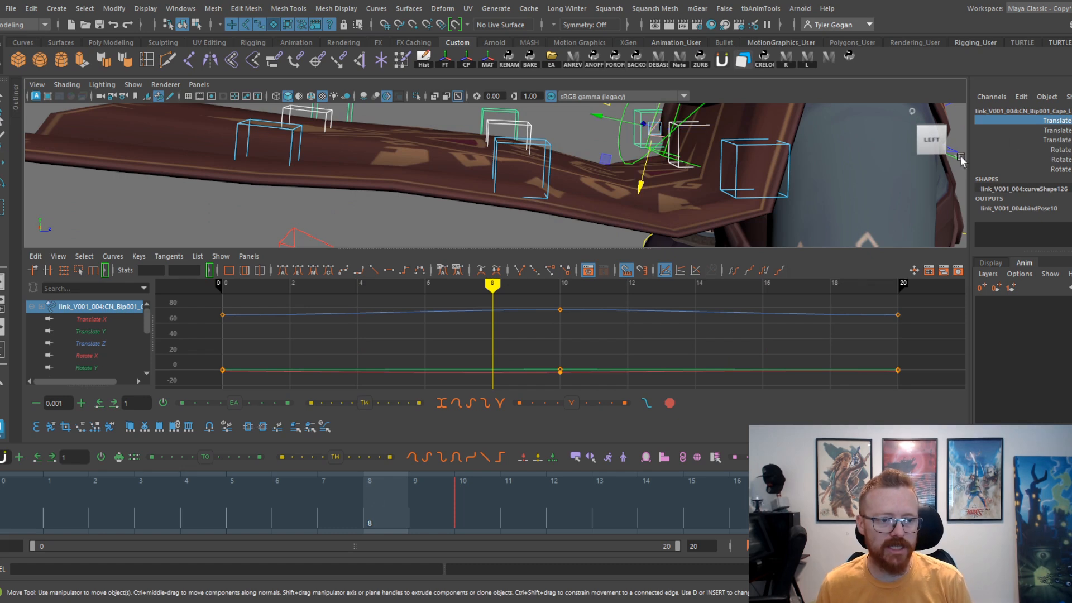
click(603, 310)
click(650, 337)
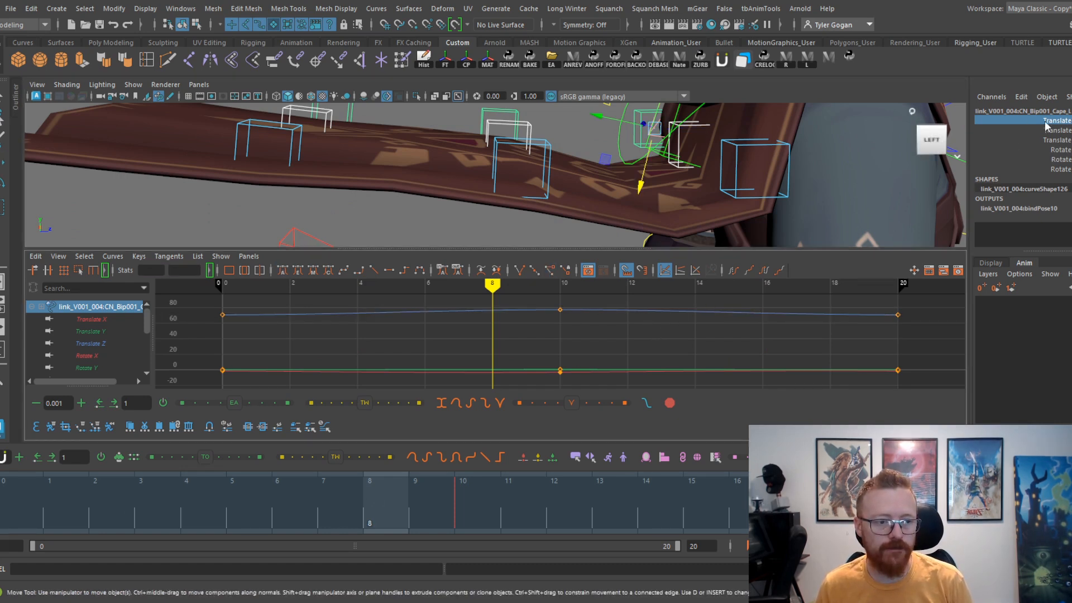
click(758, 150)
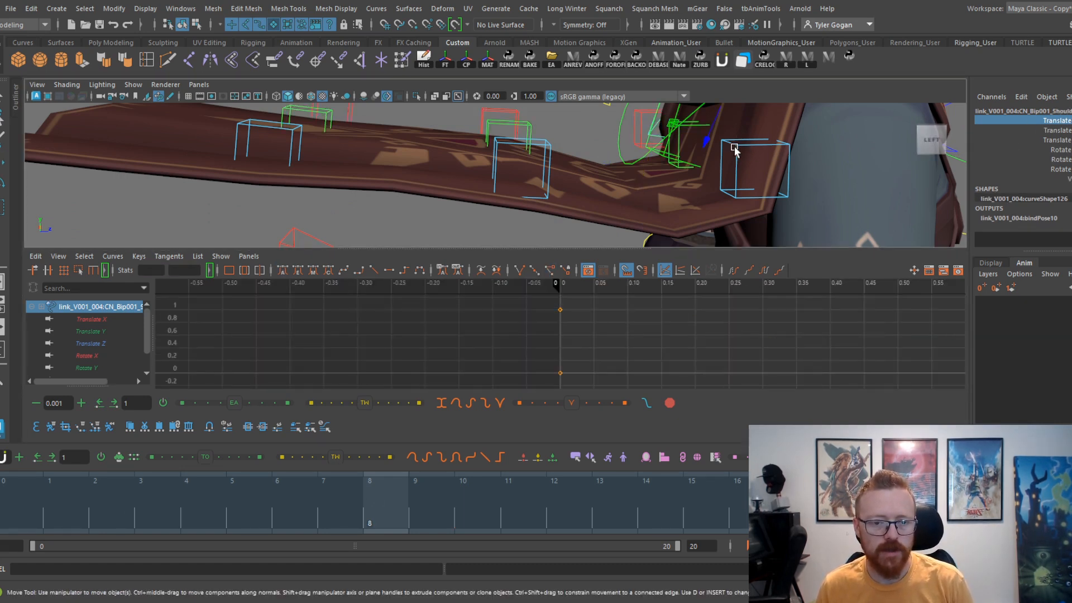
click(680, 138)
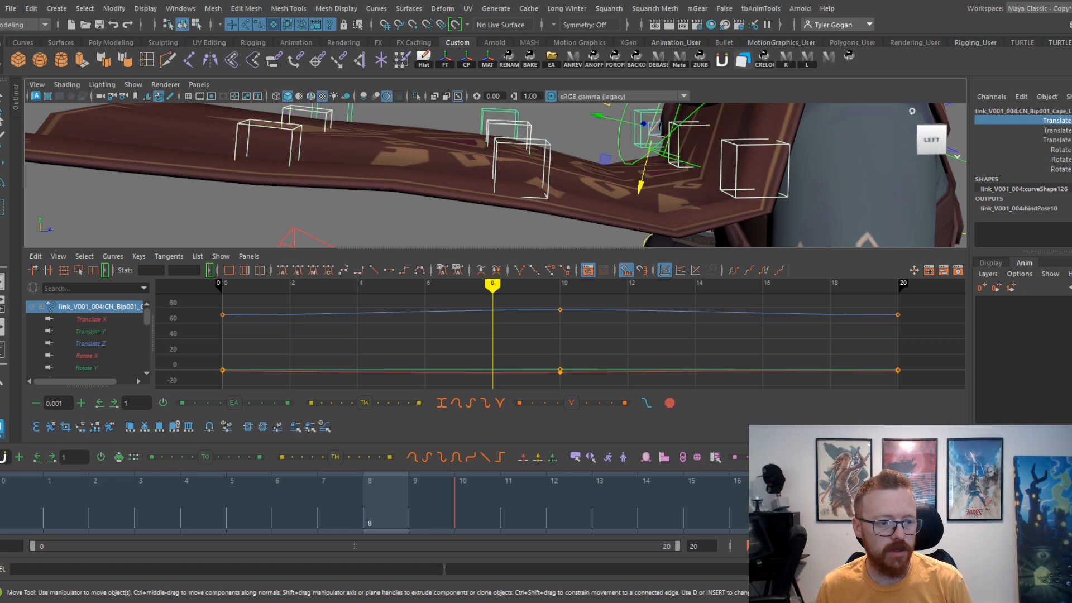
click(84, 321)
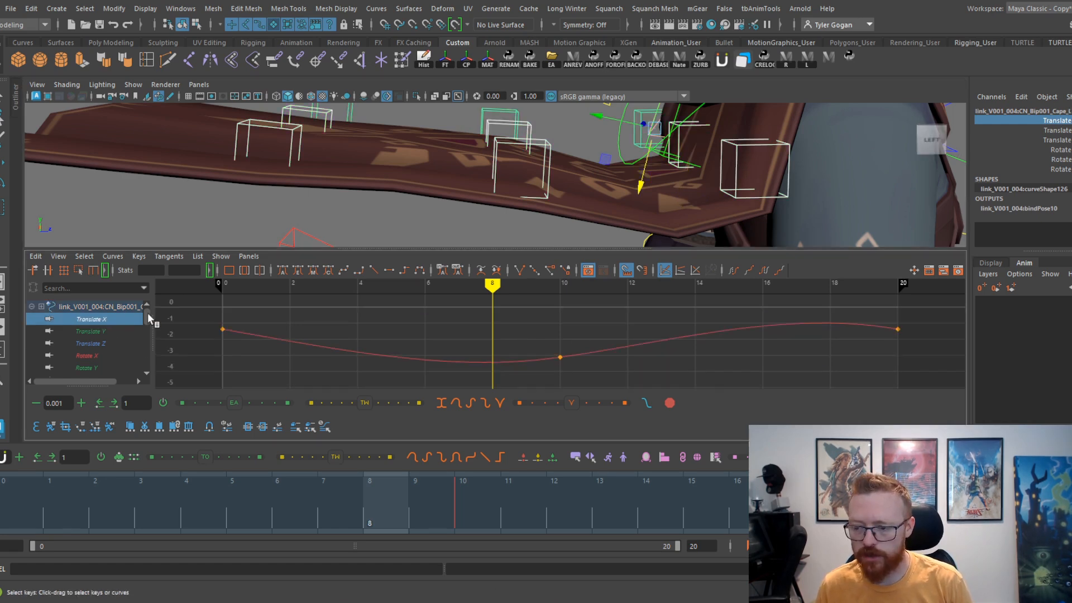
Step: Flatten the base controls' Translate X curve by scaling down its values, and play the loop to check it
scroll(150, 349, down, 1)
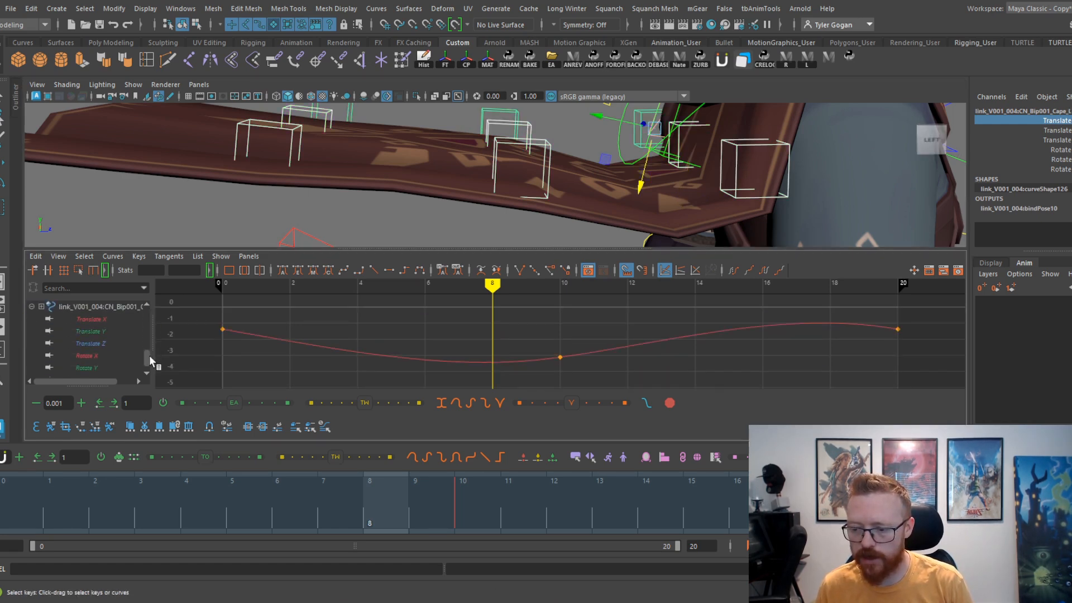
click(639, 346)
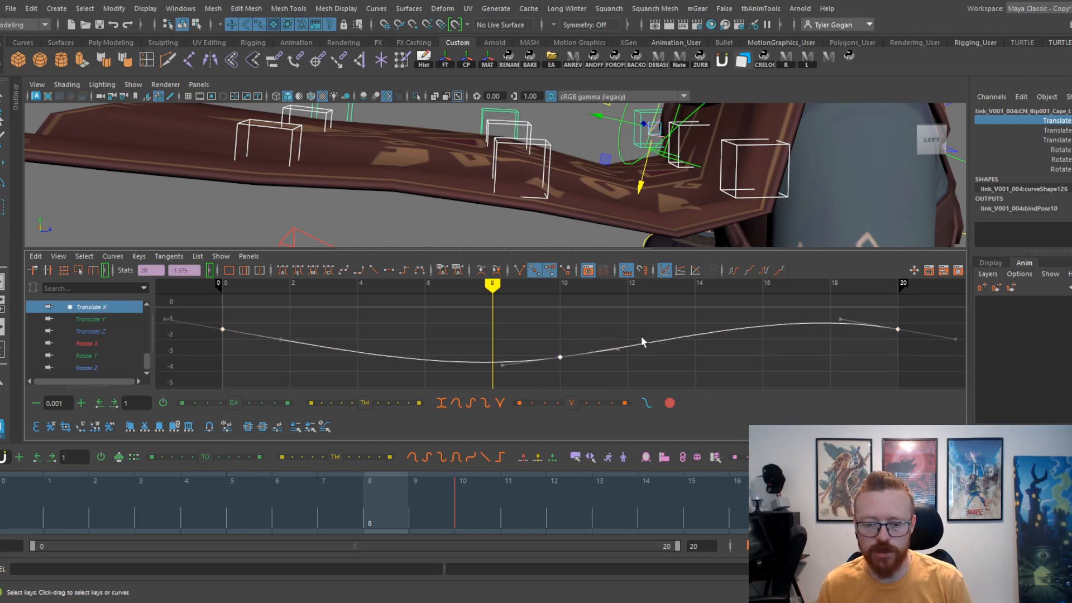
key(r)
drag(678, 354, 679, 359)
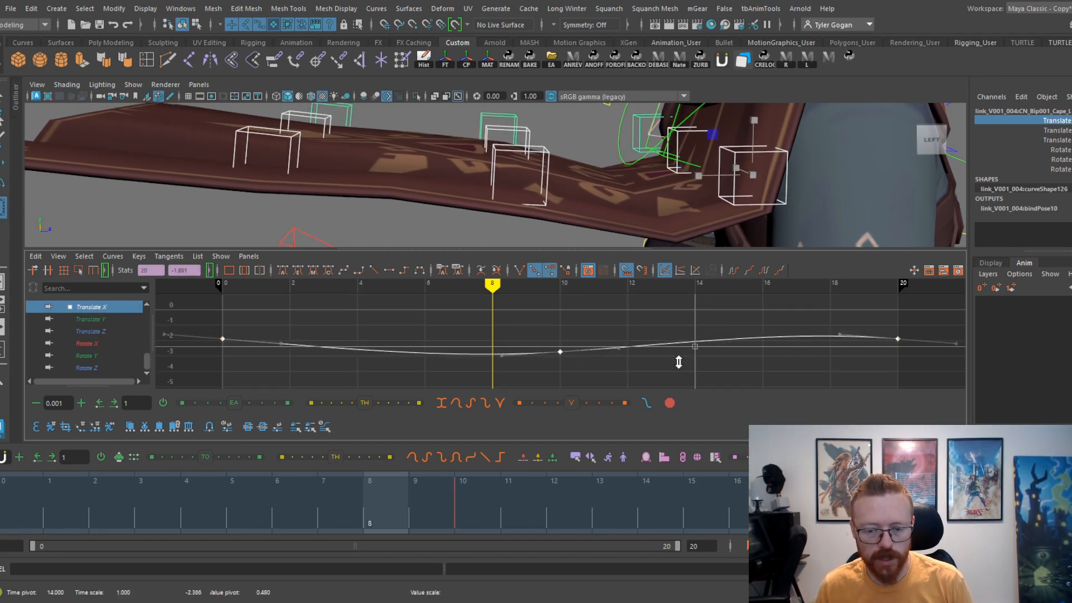
key(alt+v)
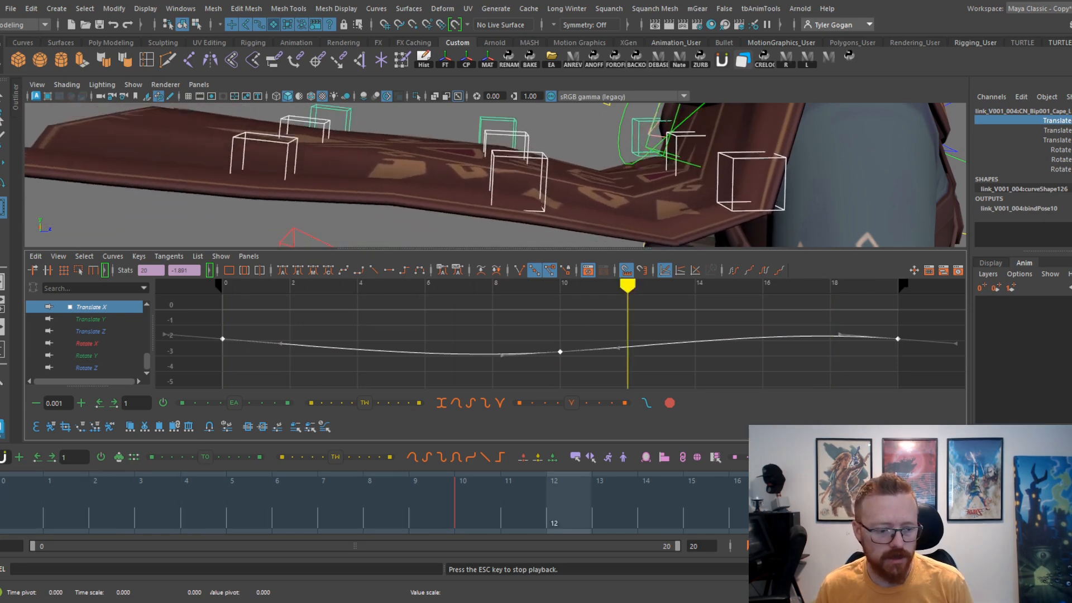
key(alt+v)
Step: Select the end-row cape controls again and isolate their Translate X curves with all keys selected
drag(362, 106, 282, 140)
click(503, 317)
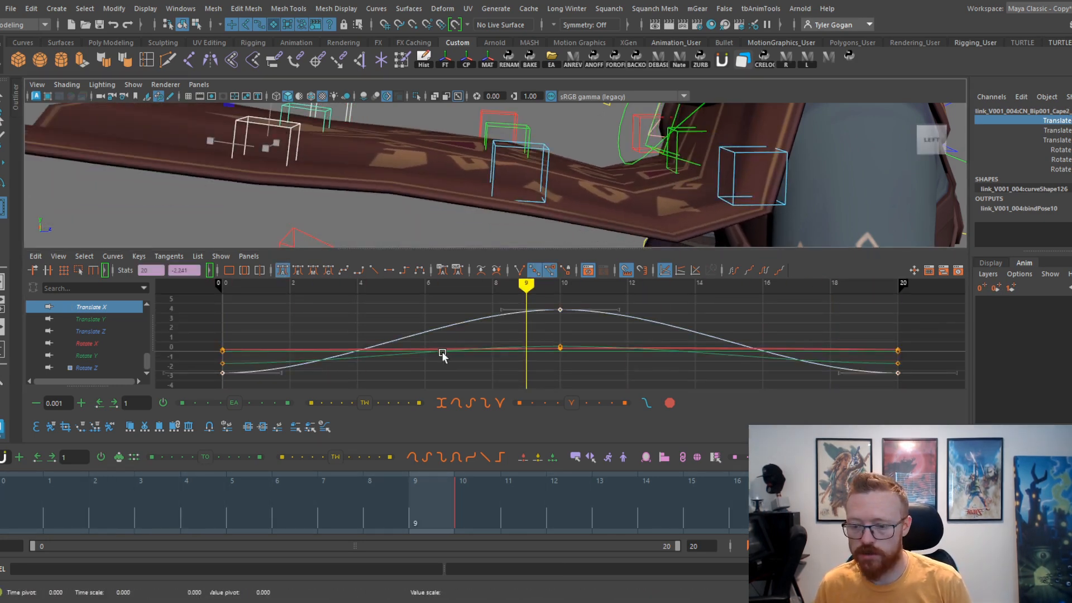
click(1057, 140)
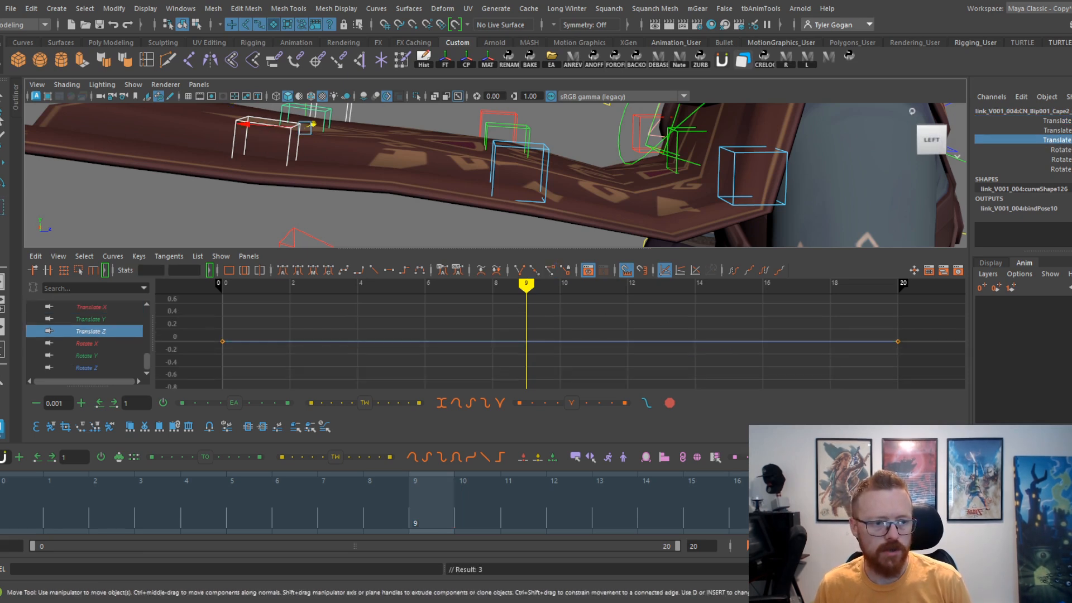
click(1057, 120)
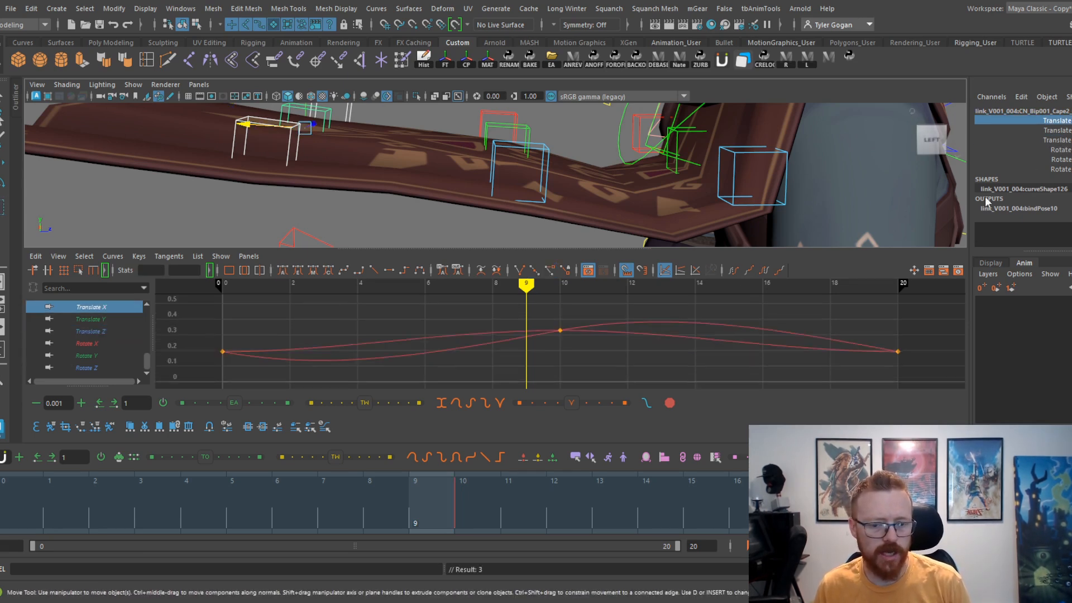
click(618, 337)
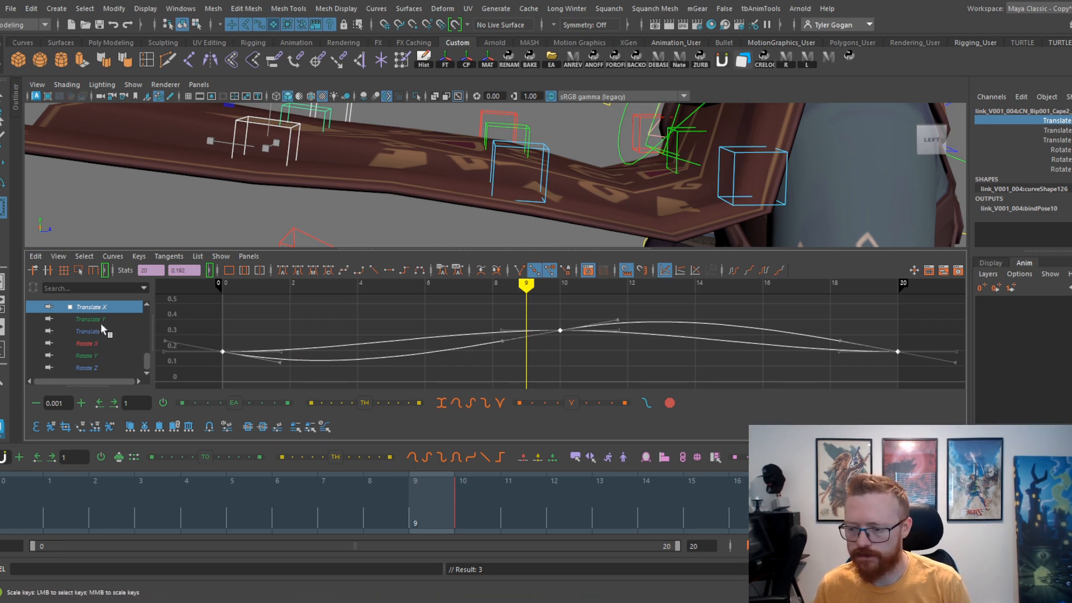
Step: Undo the accidental key scaling, tilt the centre end control's Translate X tangents like the other end controls' curves, and play the loop
click(121, 311)
drag(259, 330, 606, 354)
middle_drag(905, 352, 906, 350)
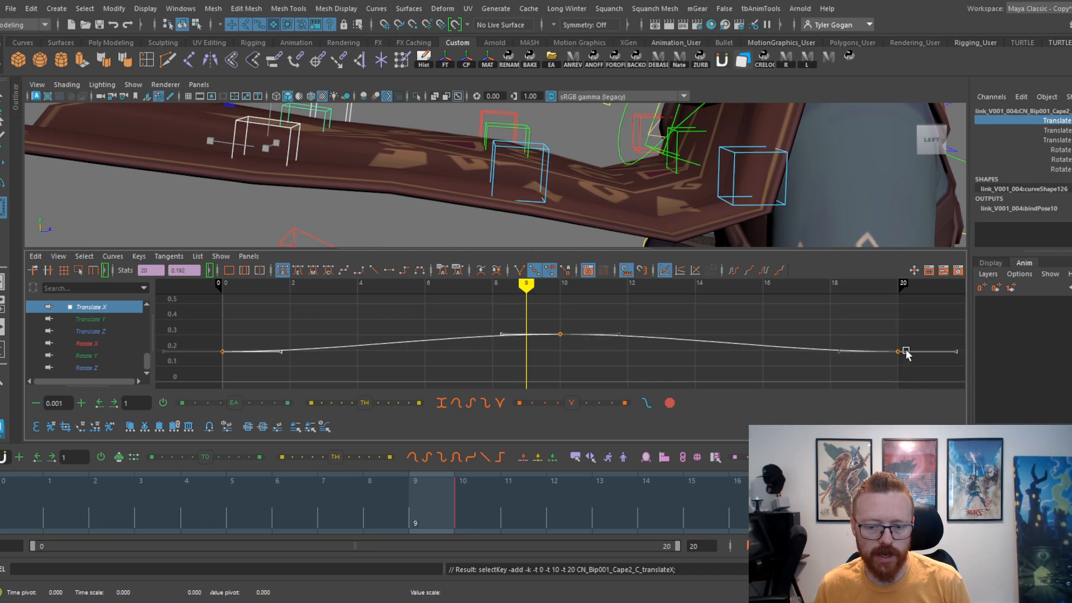
key(ctrl+z)
key(ctrl+z)
key(ctrl+z)
key(ctrl+z)
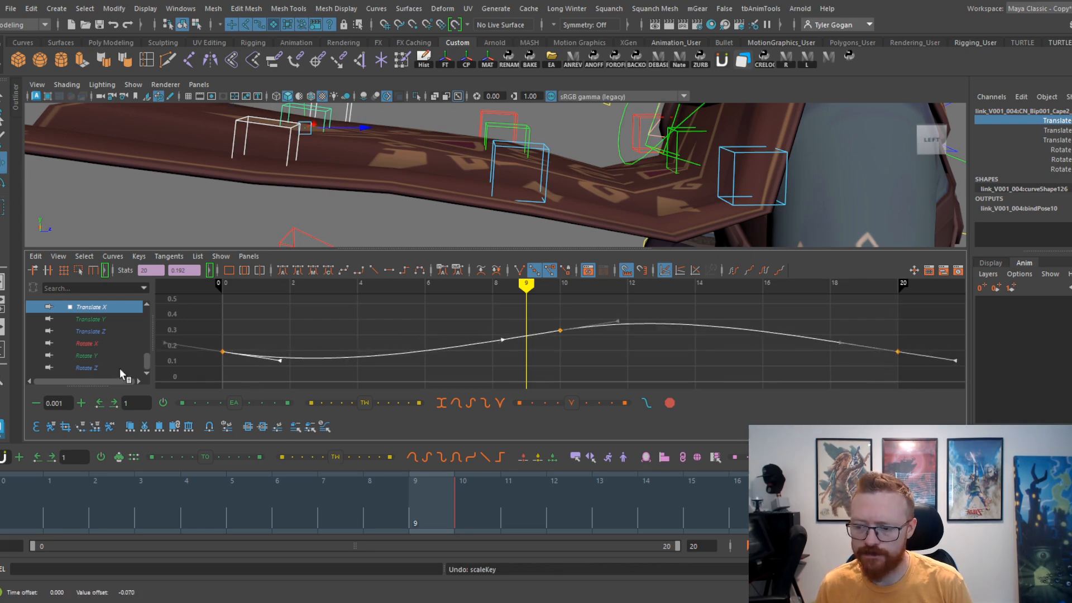
drag(156, 506, 1011, 421)
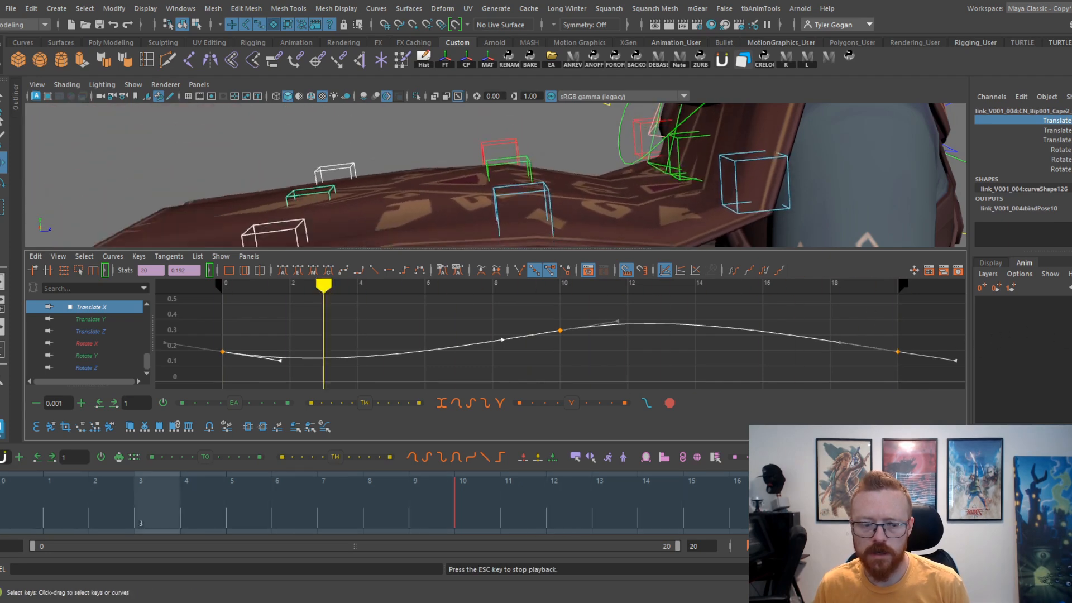
key(Escape)
Step: Exaggerate the end-row controls' Translate X curve by scaling up its values, and play the loop to check it
click(406, 317)
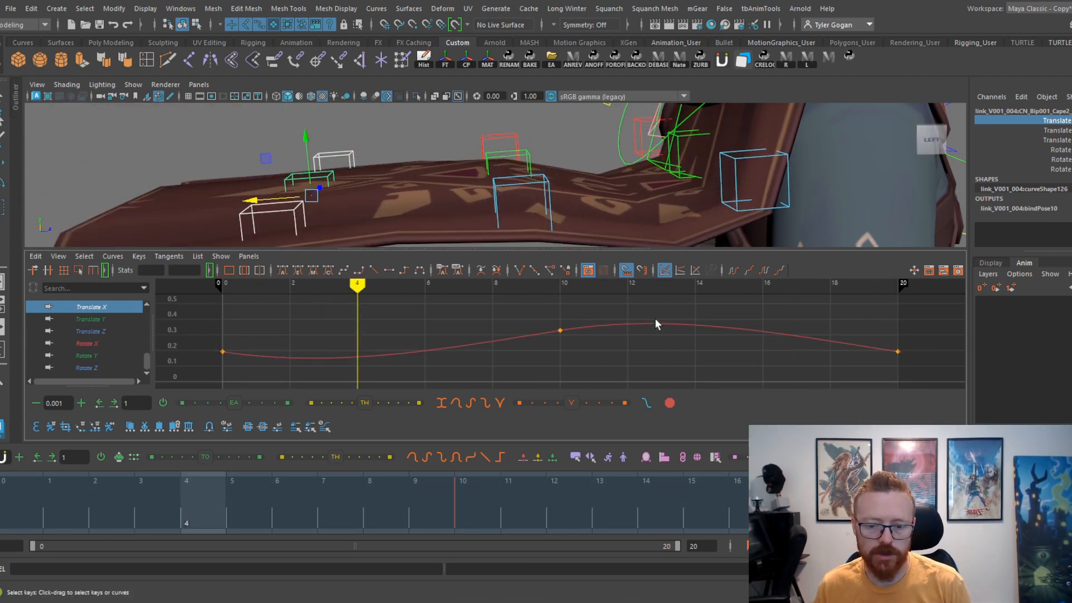
click(641, 332)
middle_drag(641, 334, 639, 306)
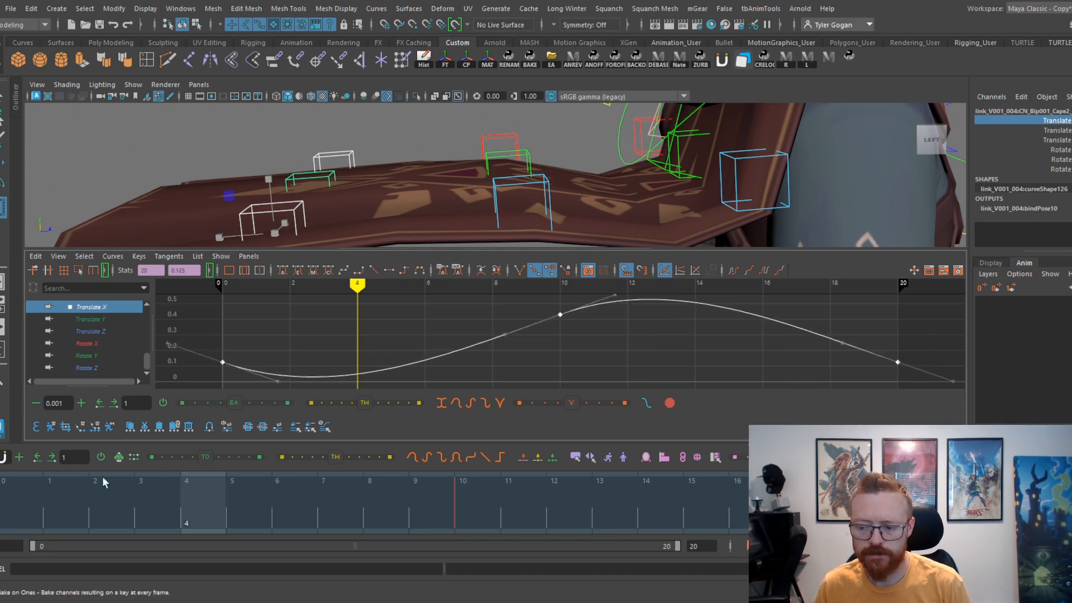
click(146, 519)
key(alt+v)
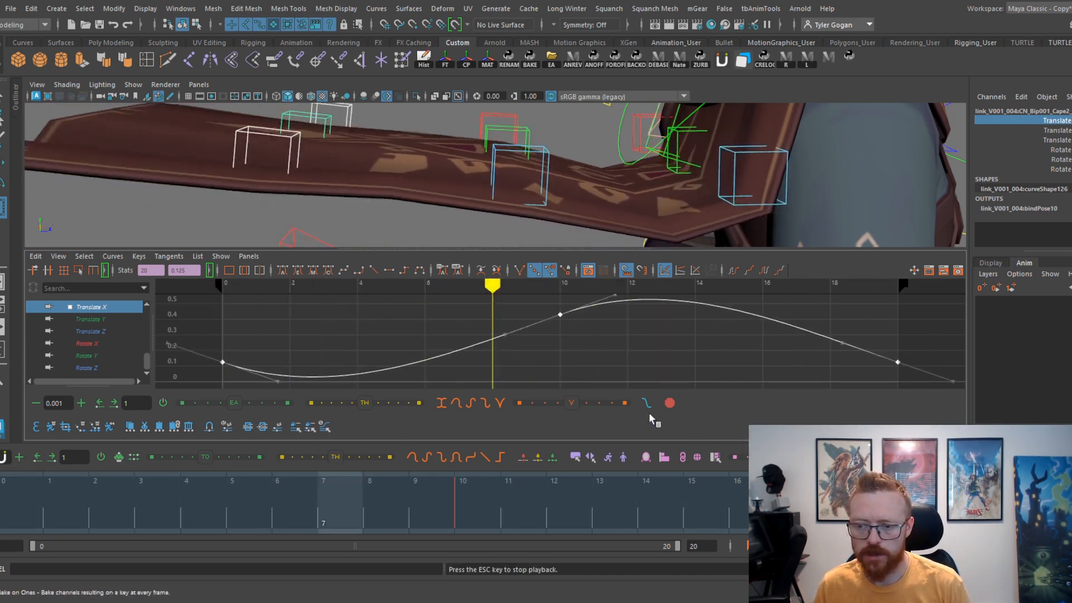
key(Escape)
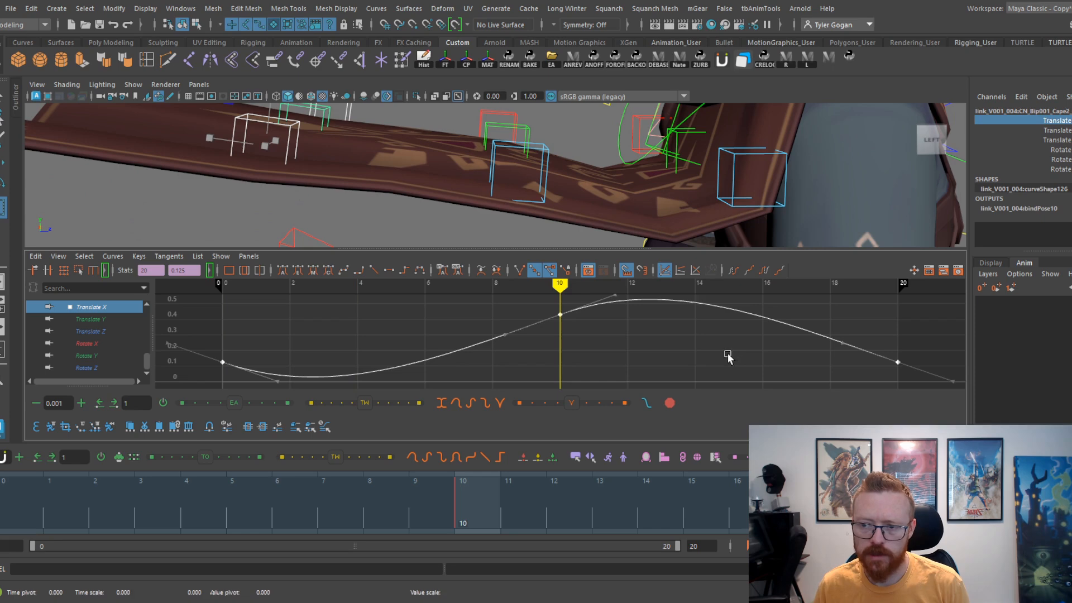
Step: Try shifting the end-row controls' Translate X keys down, undo the shift, and scrub the loop around frame 9
key(w)
middle_drag(727, 355, 721, 390)
key(ctrl+z)
key(r)
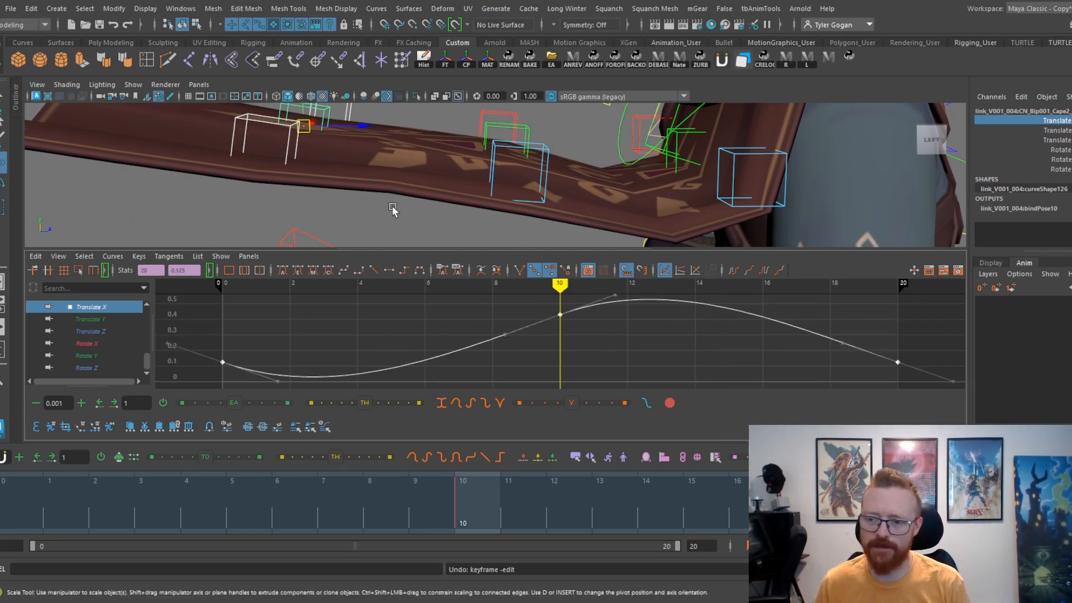
key(space)
drag(478, 491, 416, 446)
key(space)
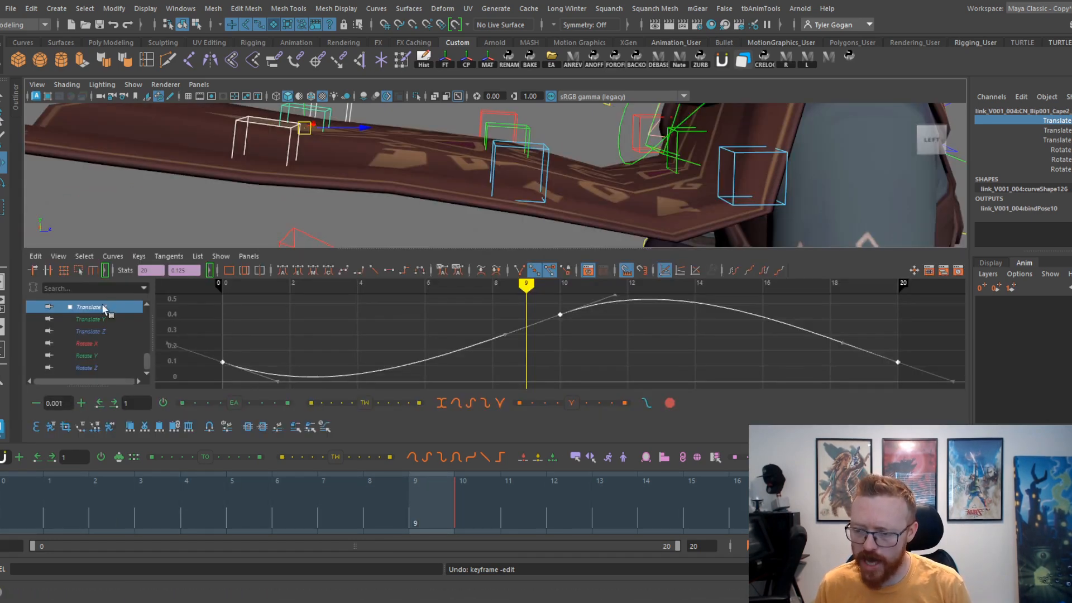
middle_drag(405, 326, 406, 316)
key(z)
Step: Isolate the end-row controls' Translate Y curve and select its tangent handles at frames 0 and 10
click(95, 319)
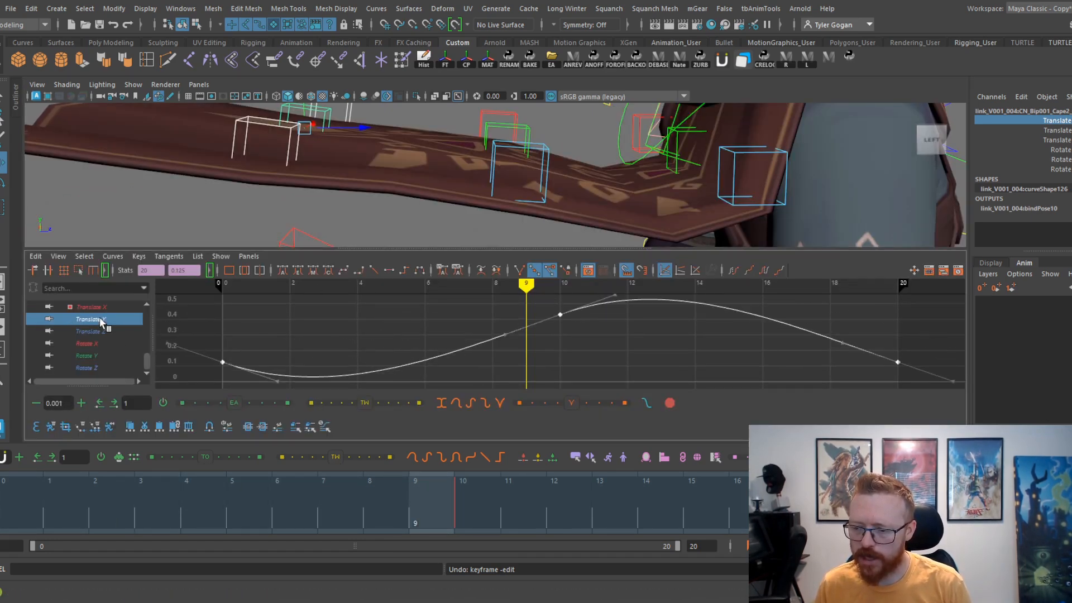
middle_drag(380, 390, 313, 341)
key(z)
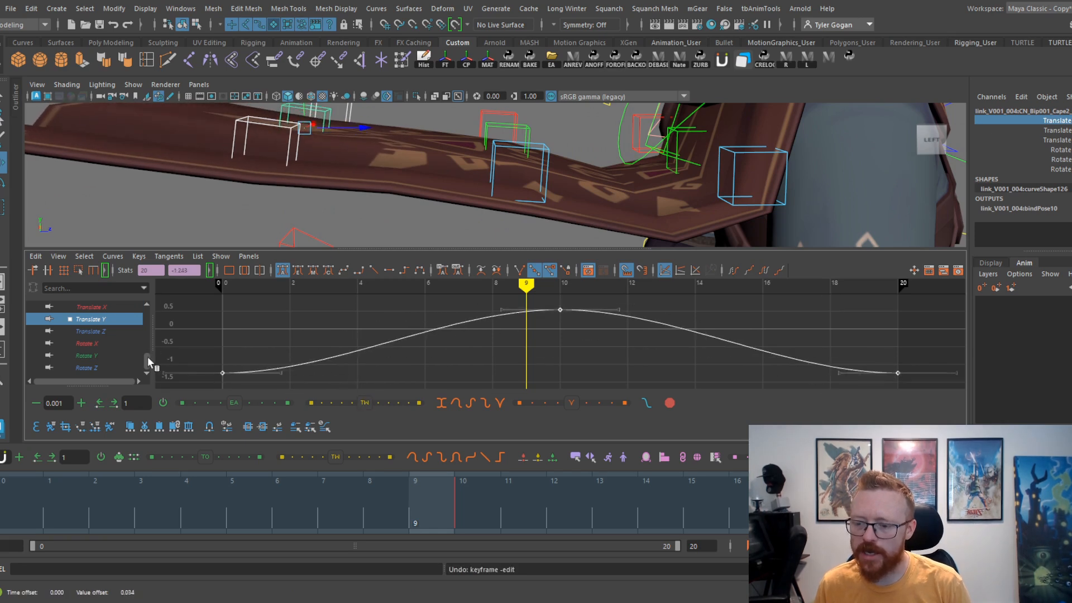
click(1022, 130)
drag(413, 322, 335, 336)
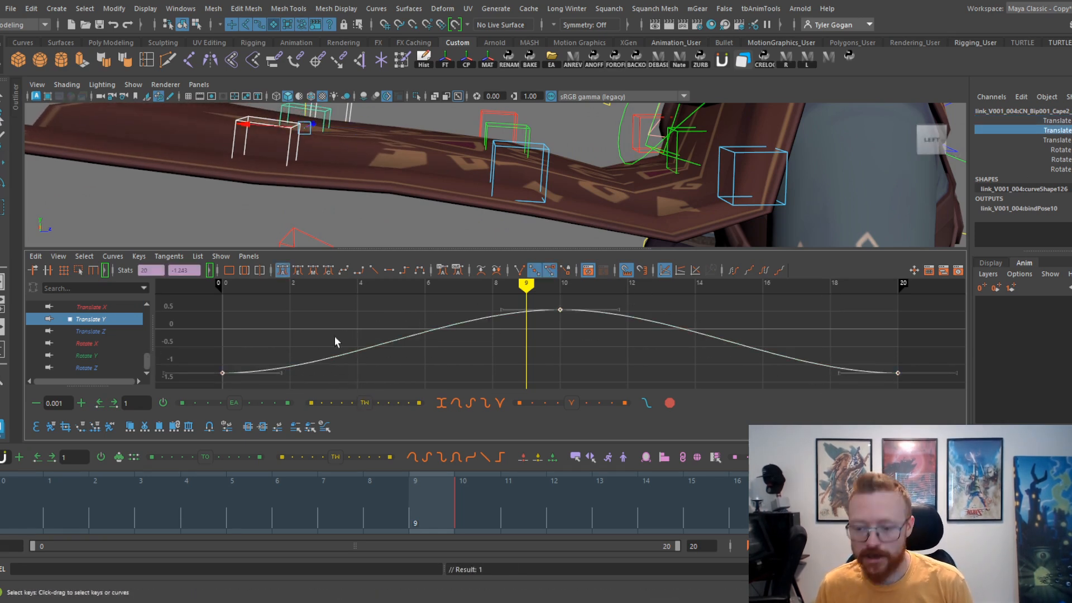
click(432, 307)
drag(432, 307, 368, 352)
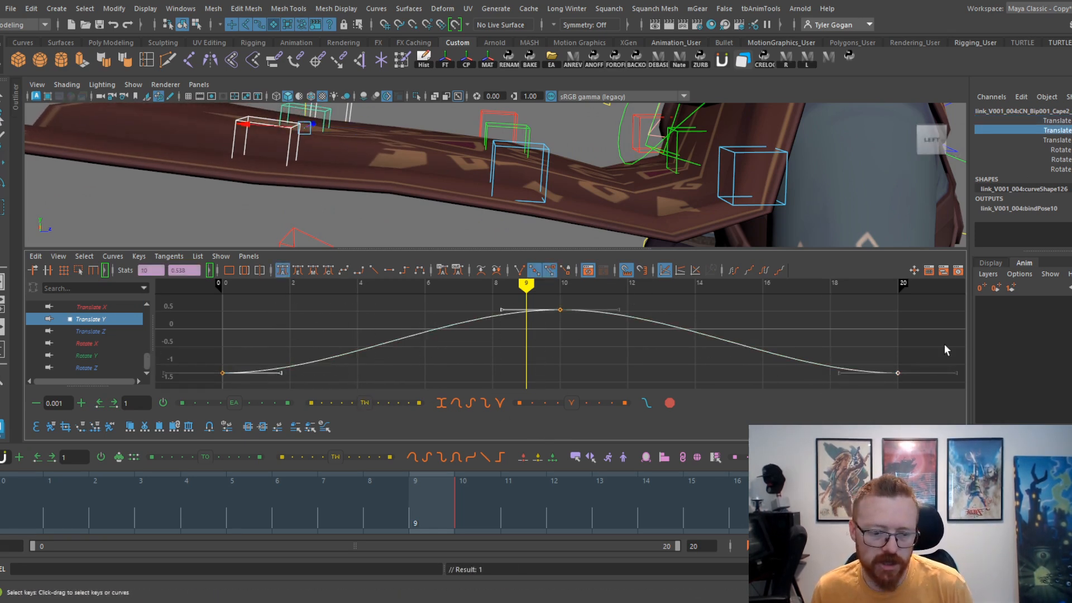
Step: Tilt the end-row controls' Translate Y tangents so the curve dips after frame 0 and peaks after frame 10, and play the loop
key(e)
middle_drag(887, 352, 896, 393)
key(alt+v)
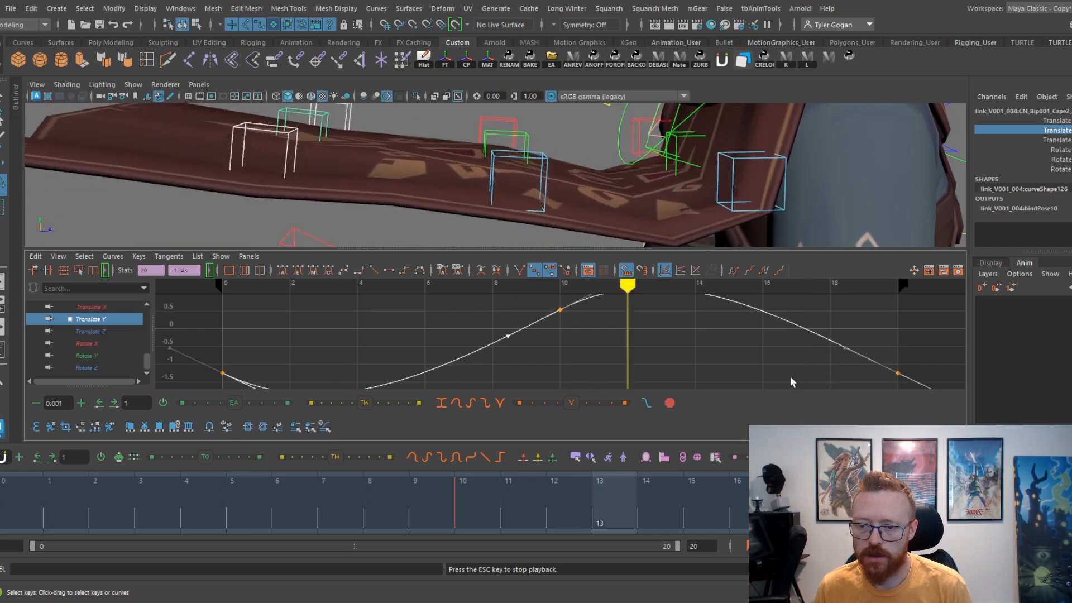
key(alt+v)
key(space)
alt+middle_drag(612, 239, 641, 250)
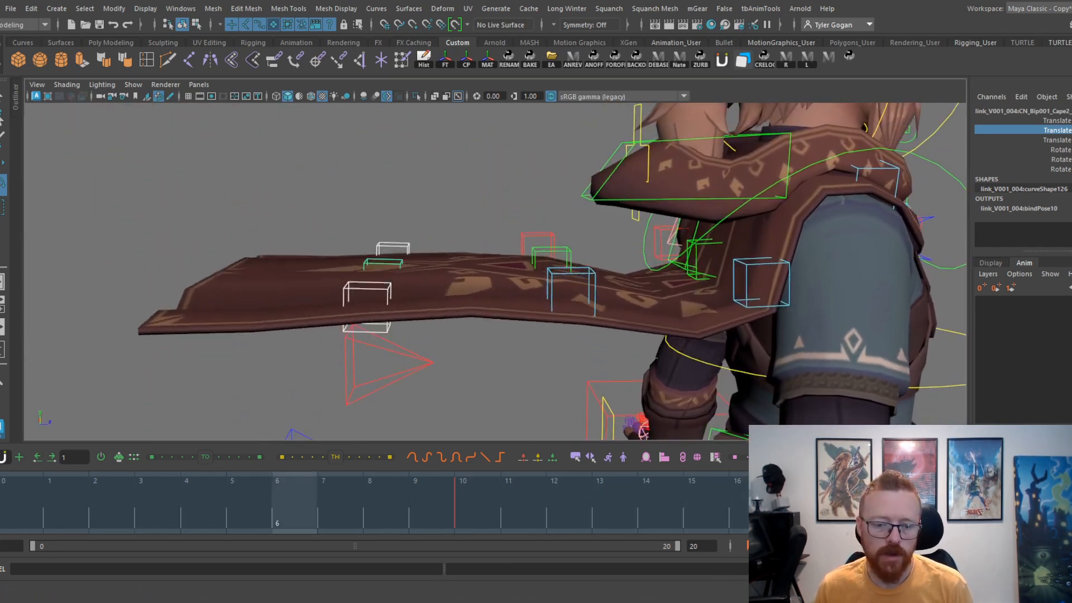
key(alt+v)
Step: Try shifting the Translate X keys of the three base cape controls down, undo the shift, and play the loop
scroll(815, 231, up, 2)
click(754, 269)
key(w)
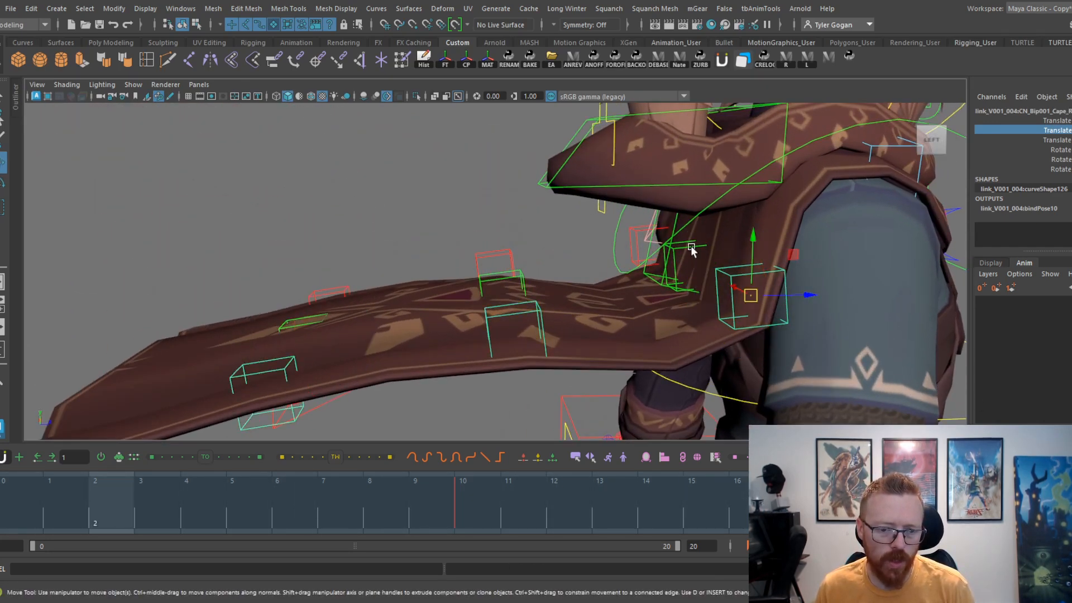
shift+click(691, 245)
shift+click(636, 234)
key(space)
click(1055, 121)
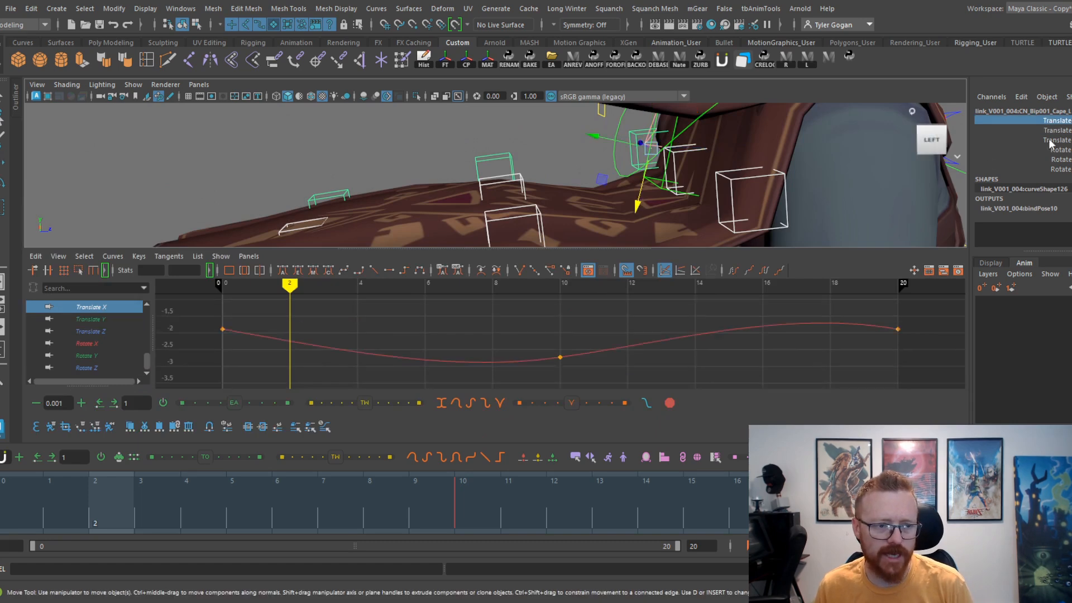
click(755, 326)
shift+middle_drag(716, 364, 691, 406)
key(ctrl+z)
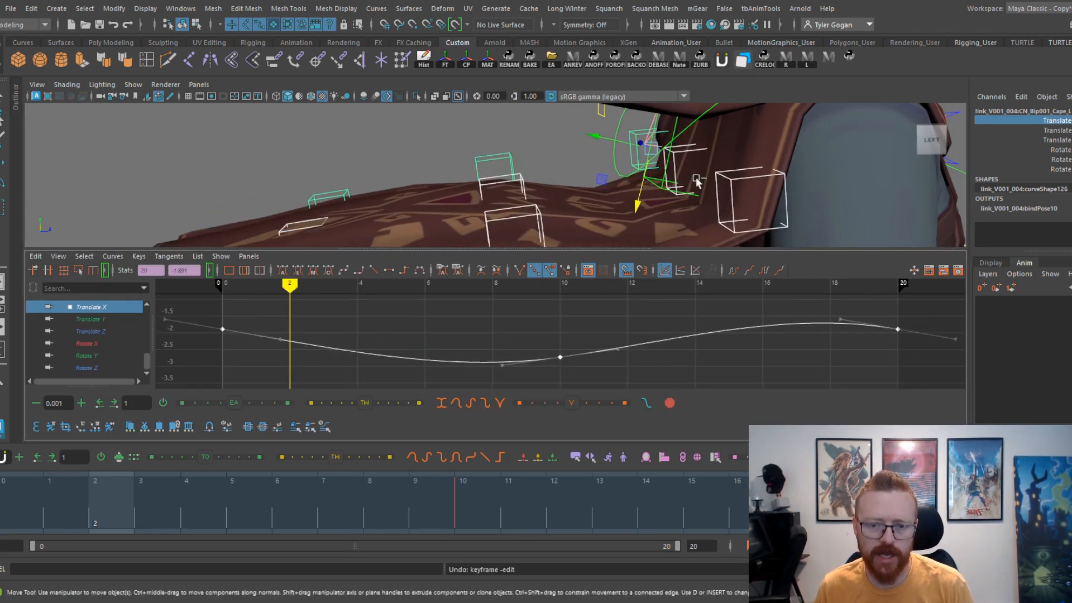
key(space)
key(alt+v)
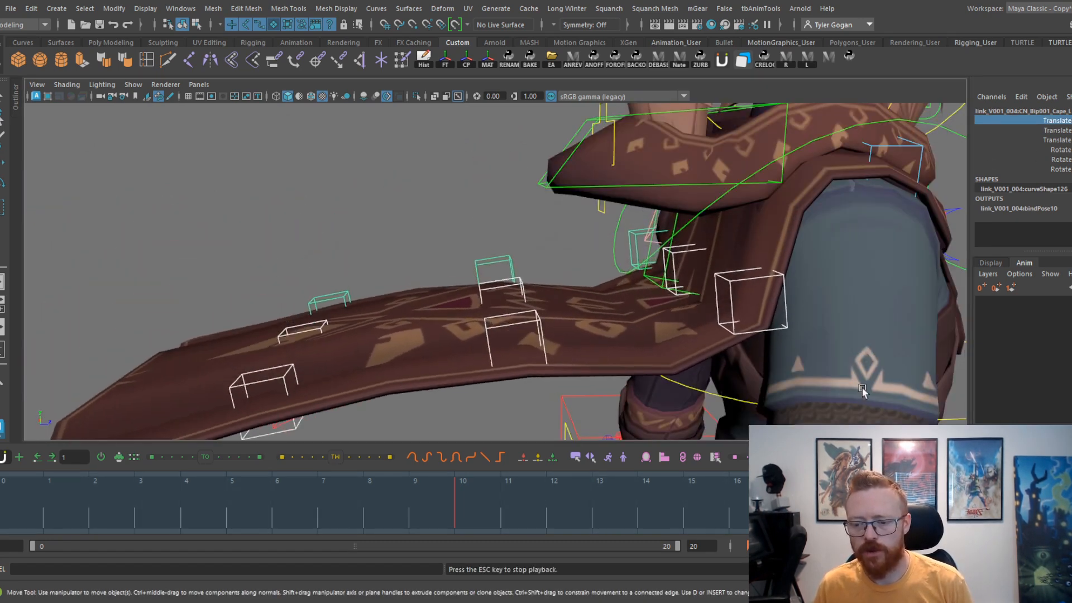
key(Escape)
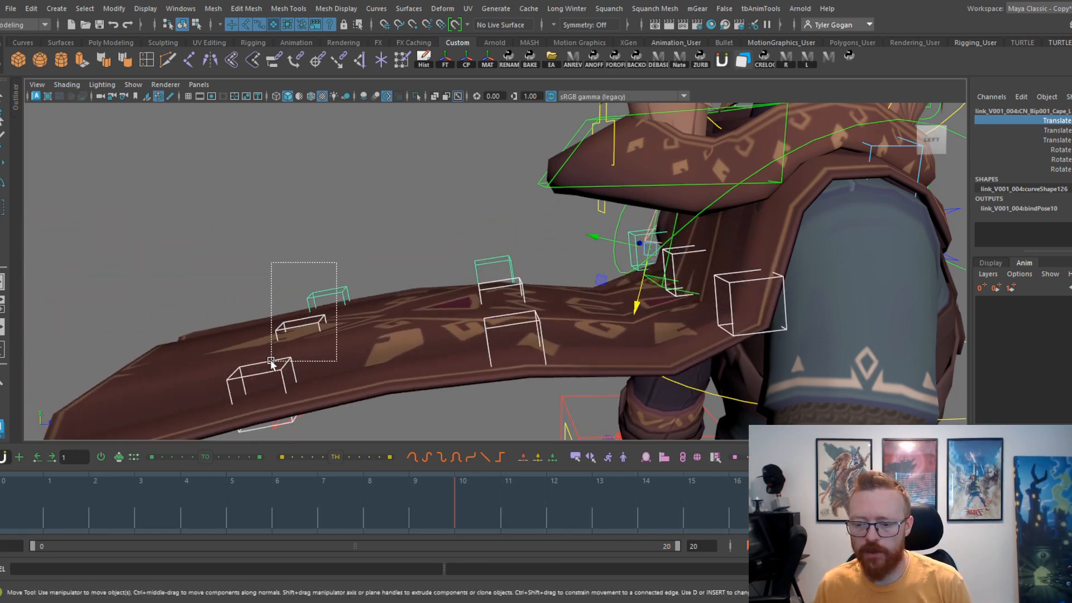
Step: Select the three end-row cape controls together and display their curves in the Graph Editor
drag(270, 361, 272, 361)
alt+middle_drag(401, 307, 455, 284)
click(382, 270)
click(374, 279)
click(341, 339)
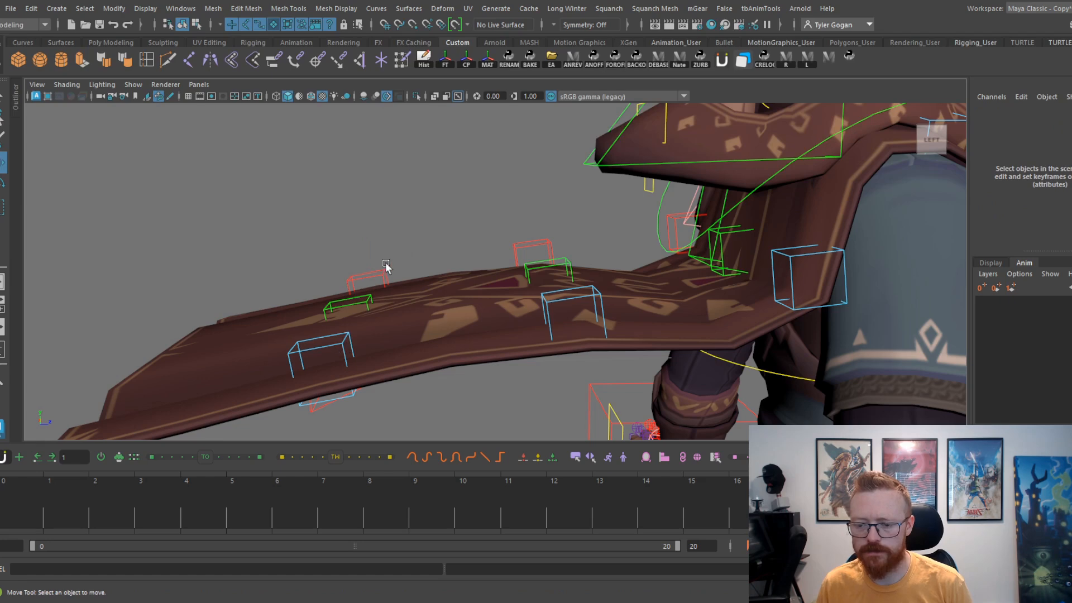
drag(354, 297, 346, 311)
key(ctrl+z)
key(shift+z)
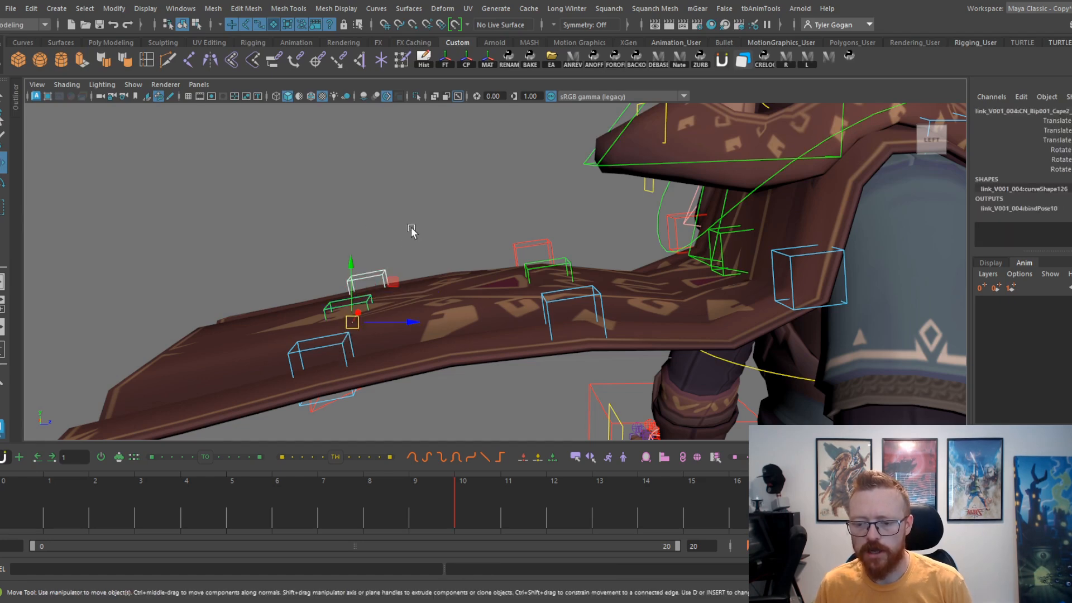
click(412, 231)
drag(391, 260, 360, 301)
shift+click(327, 346)
key(space)
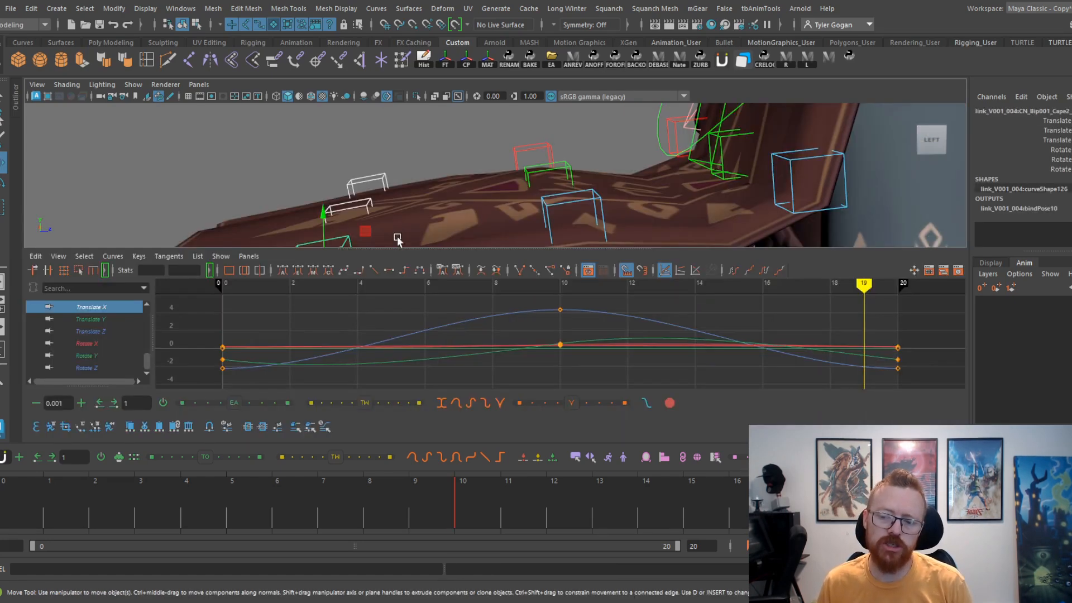
Step: Isolate the end-row controls' Rotate Z curve and remove the stray key at frame 18
key(e)
mouse_move(466, 195)
alt+middle_down()
mouse_move(477, 191)
mouse_move(462, 188)
mouse_move(466, 168)
mouse_move(455, 189)
alt+middle_up()
scroll(459, 186, down, 1)
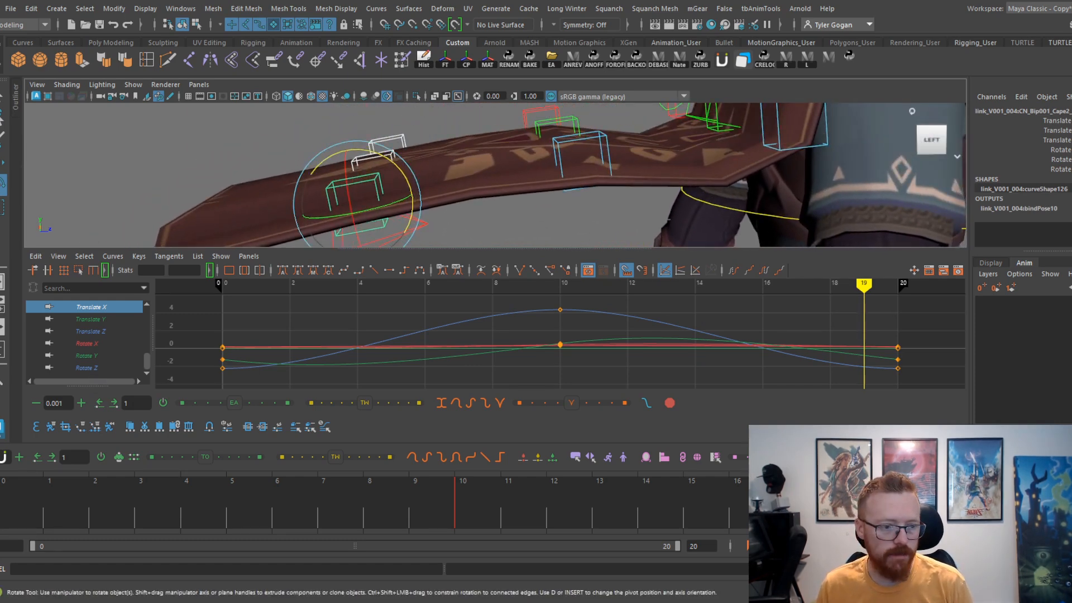
click(1065, 169)
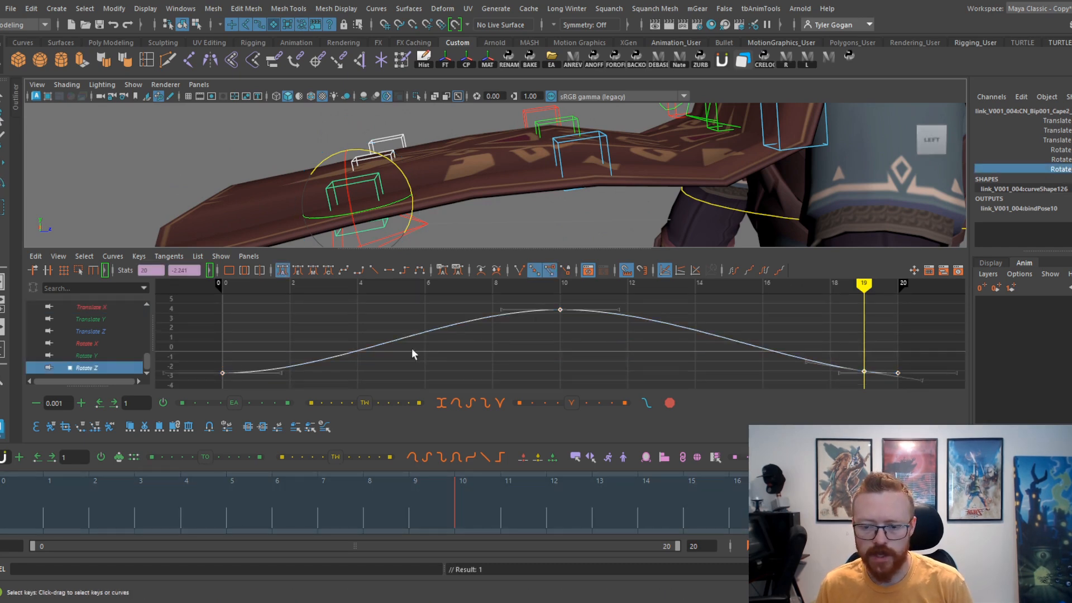
drag(267, 311, 545, 386)
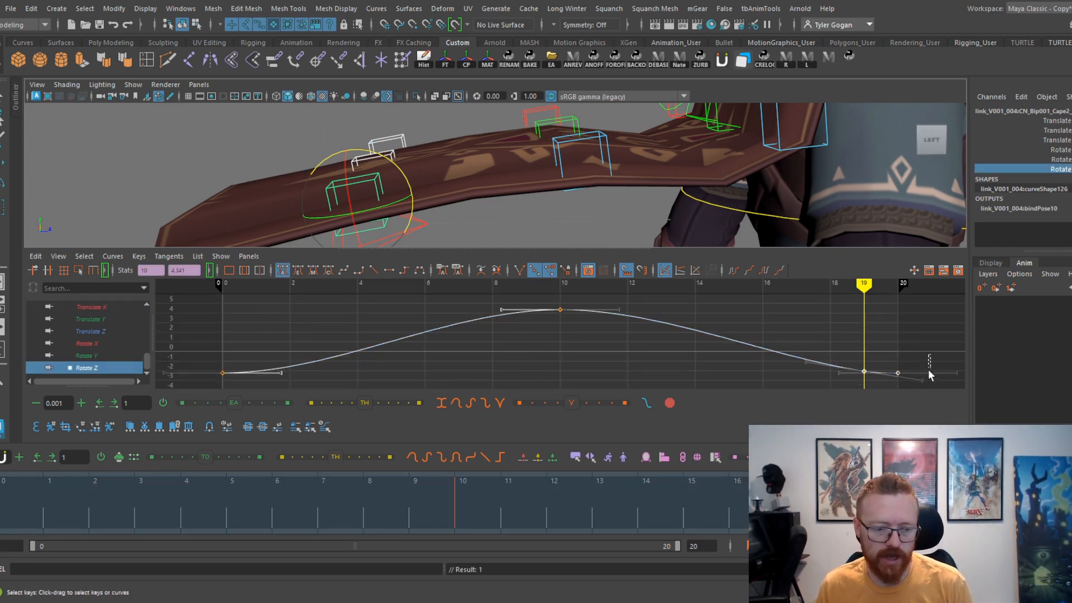
drag(930, 374, 353, 335)
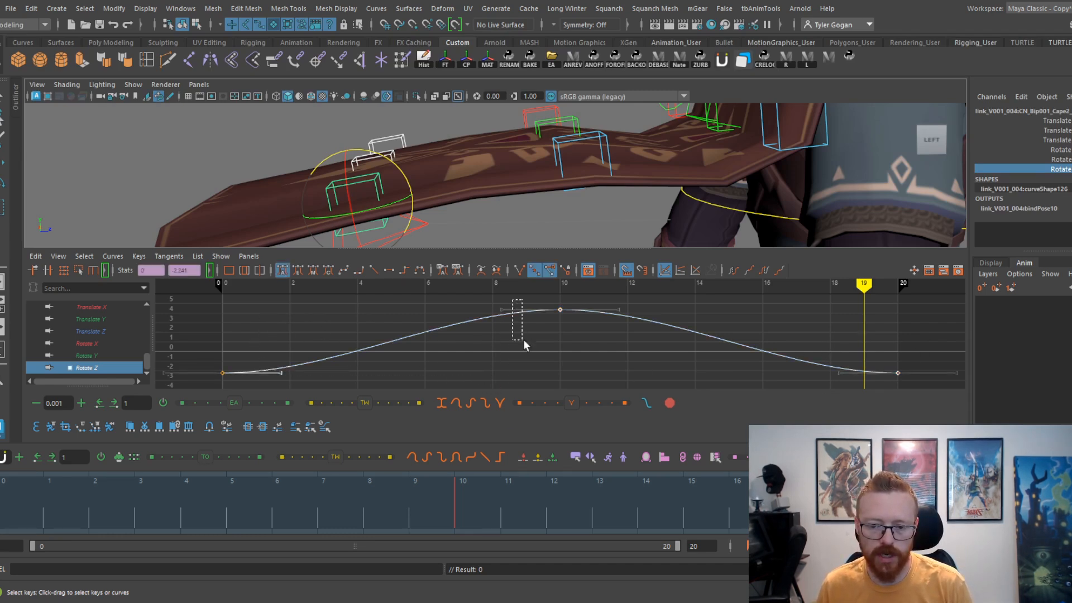
Step: Tilt the end-row controls' Rotate Z tangents at frames 0, 10 and 20 so the curve overshoots like Translate Y, and play the loop
shift+drag(512, 300, 524, 340)
shift+drag(952, 339, 936, 384)
key(w)
middle_drag(892, 355, 891, 382)
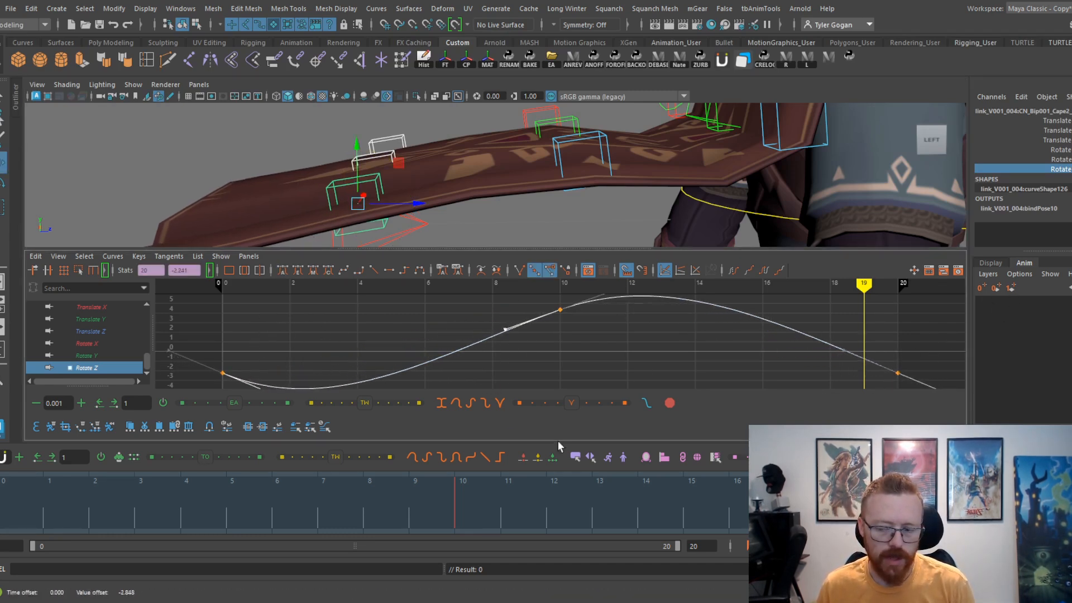
drag(8, 506, 538, 160)
key(space)
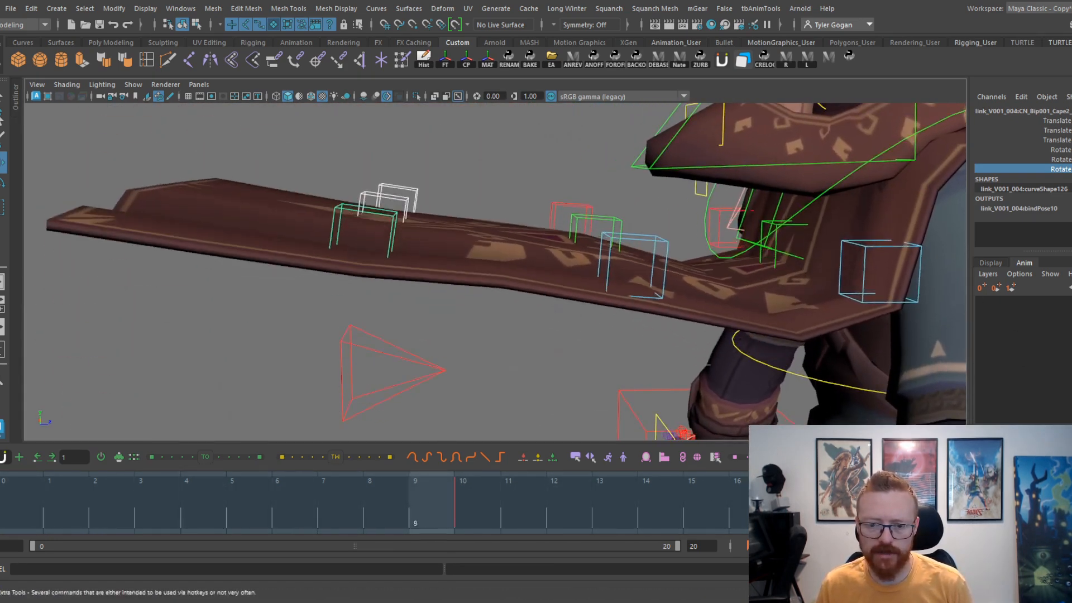
key(alt+v)
Step: Select the base-row and middle-row cape controls together and display their curves in the Graph Editor
click(862, 263)
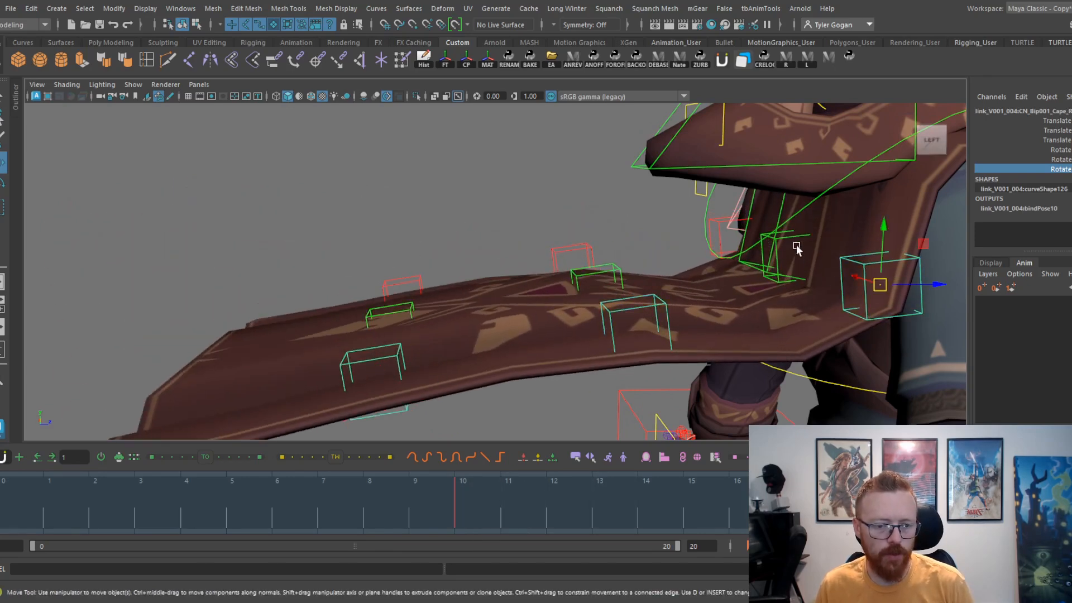
shift+click(793, 237)
shift+click(718, 221)
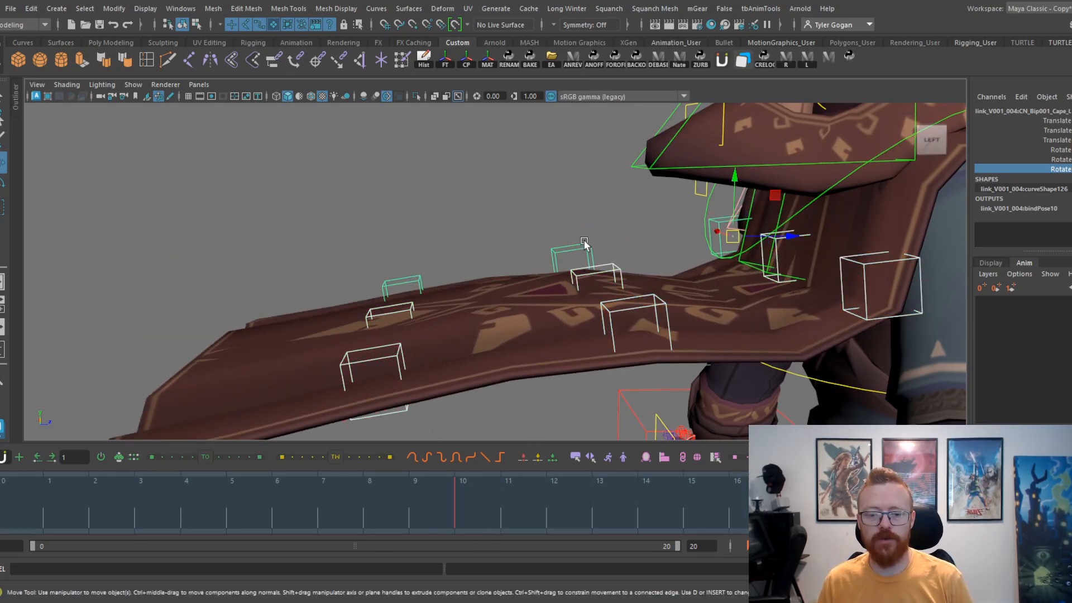
click(593, 276)
click(617, 313)
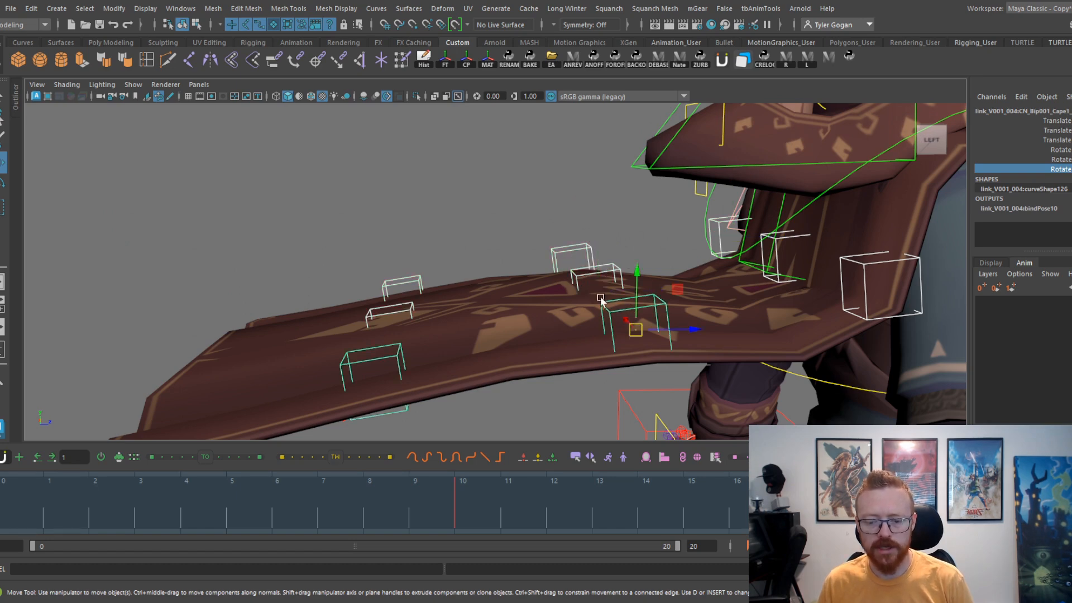
key(space)
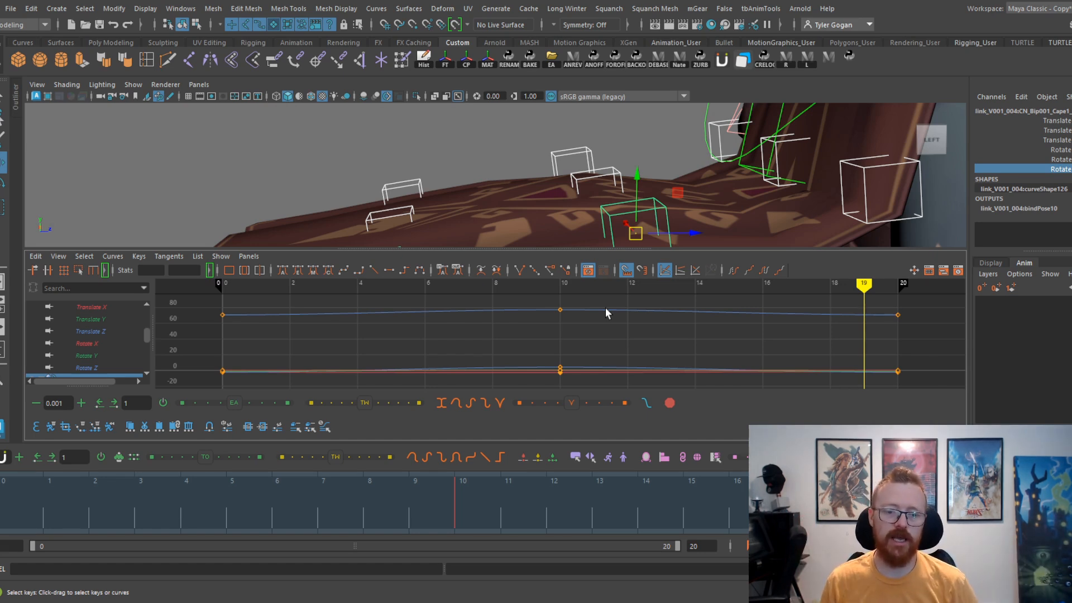
Step: Compare the translate curves of the centre base control with those of the centre middle-row control, mainly Translate X and Translate Y
click(798, 137)
click(598, 181)
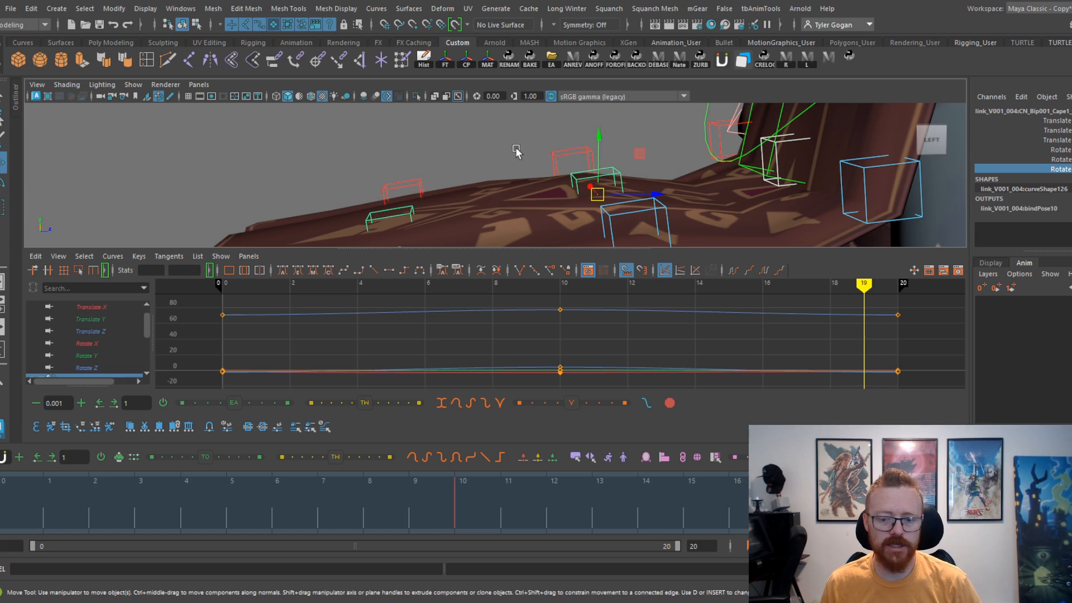
click(1060, 121)
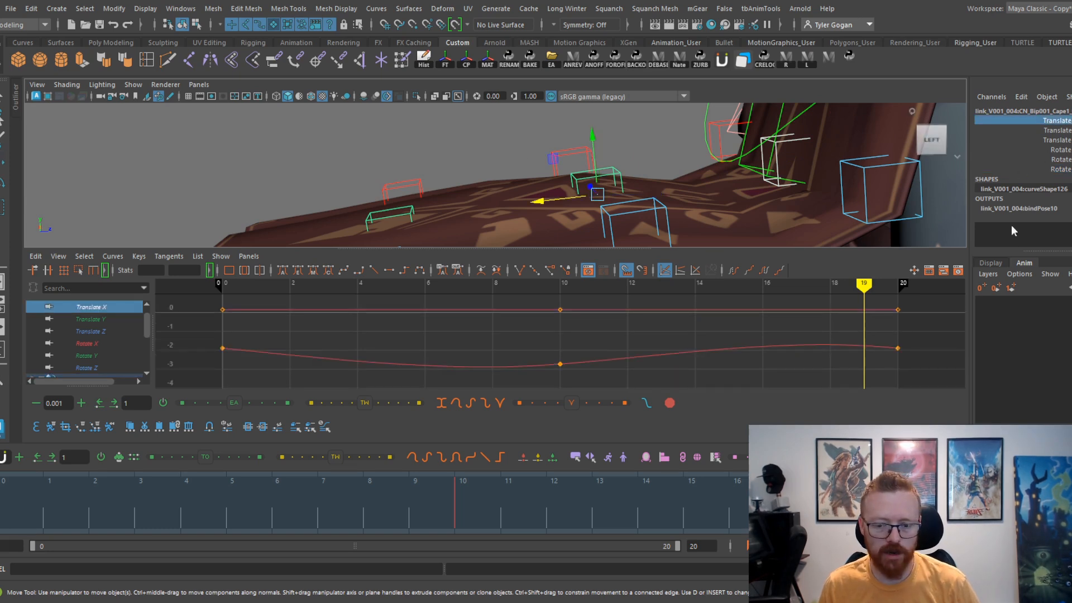
click(1063, 130)
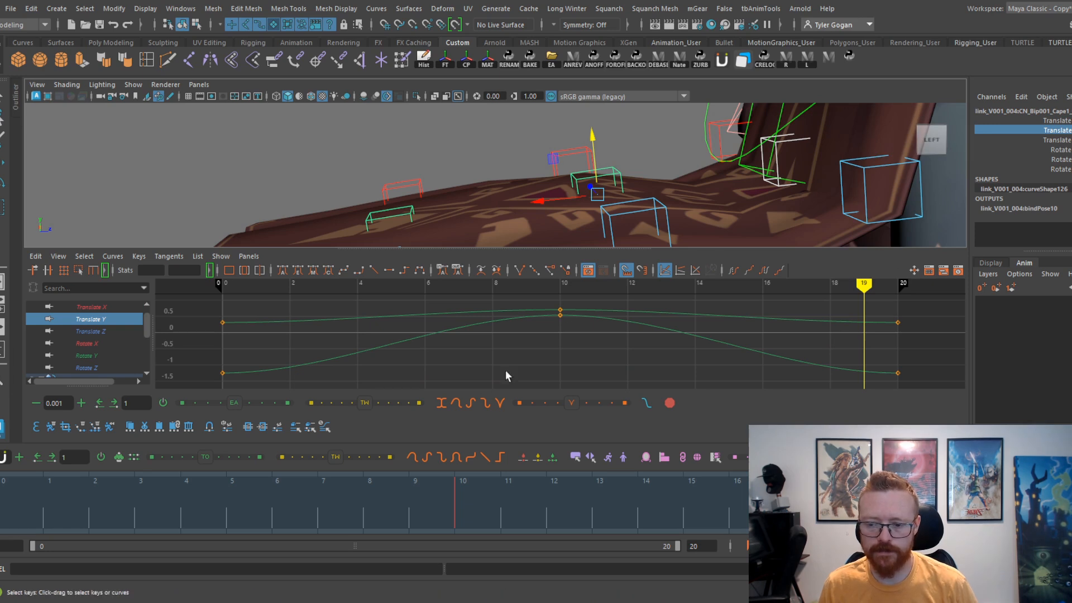
click(681, 152)
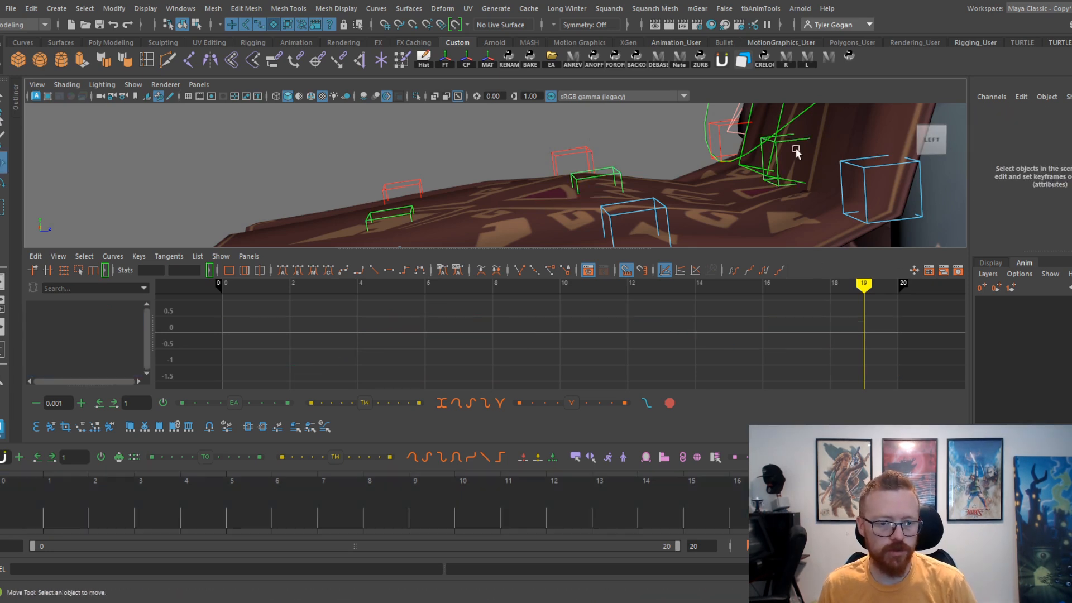
click(794, 138)
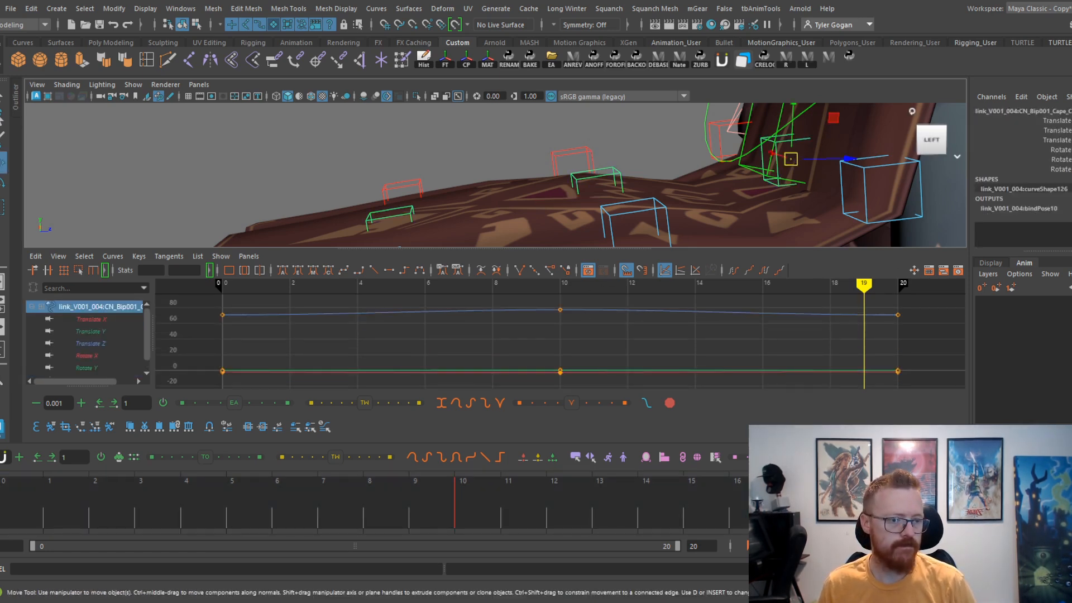
click(1056, 120)
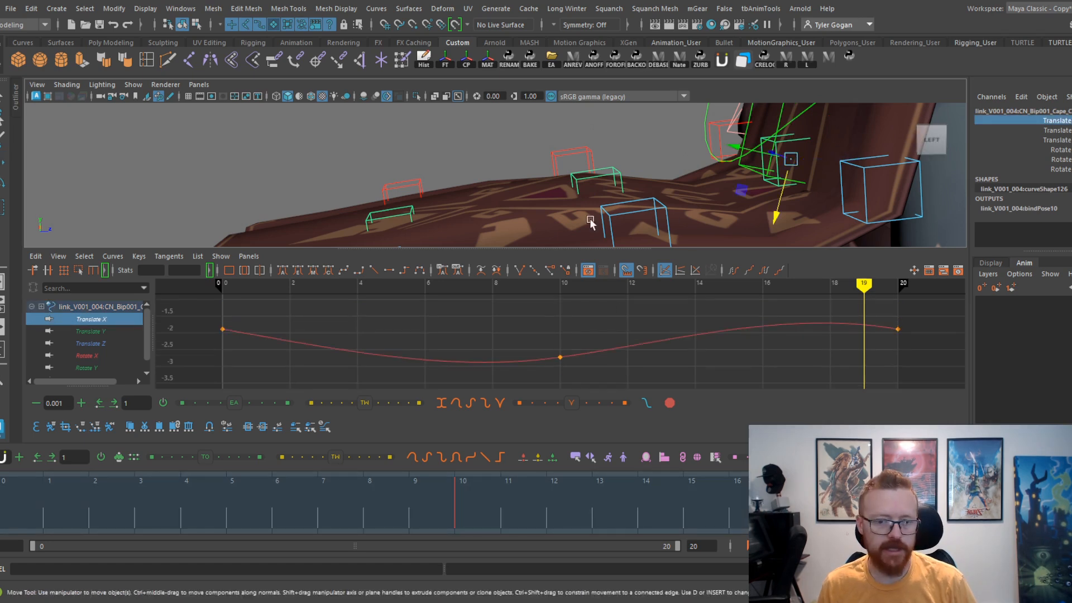
click(615, 182)
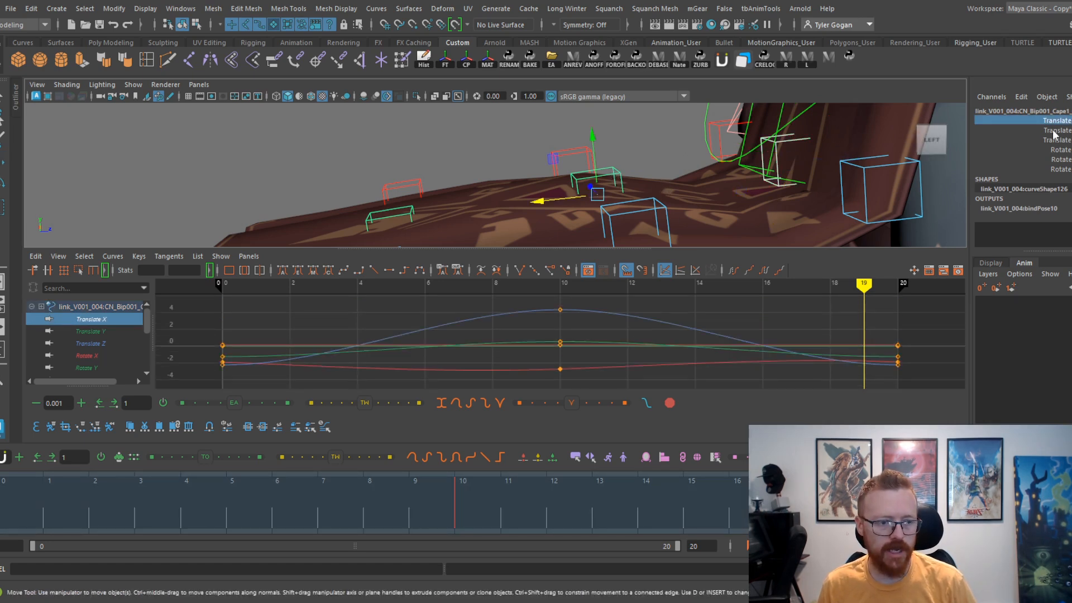
click(737, 144)
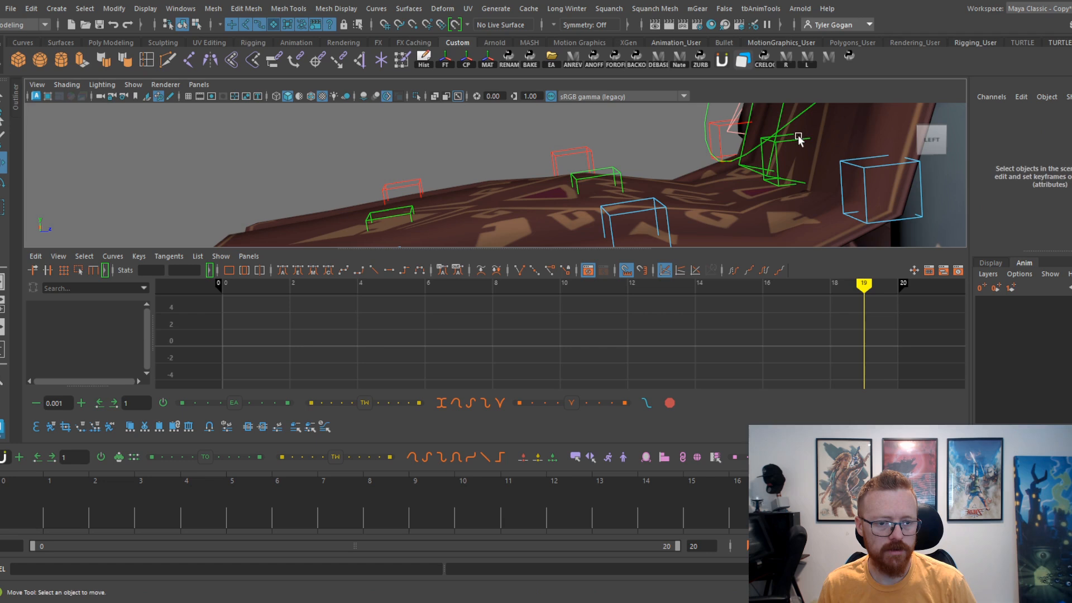
click(615, 179)
click(1021, 120)
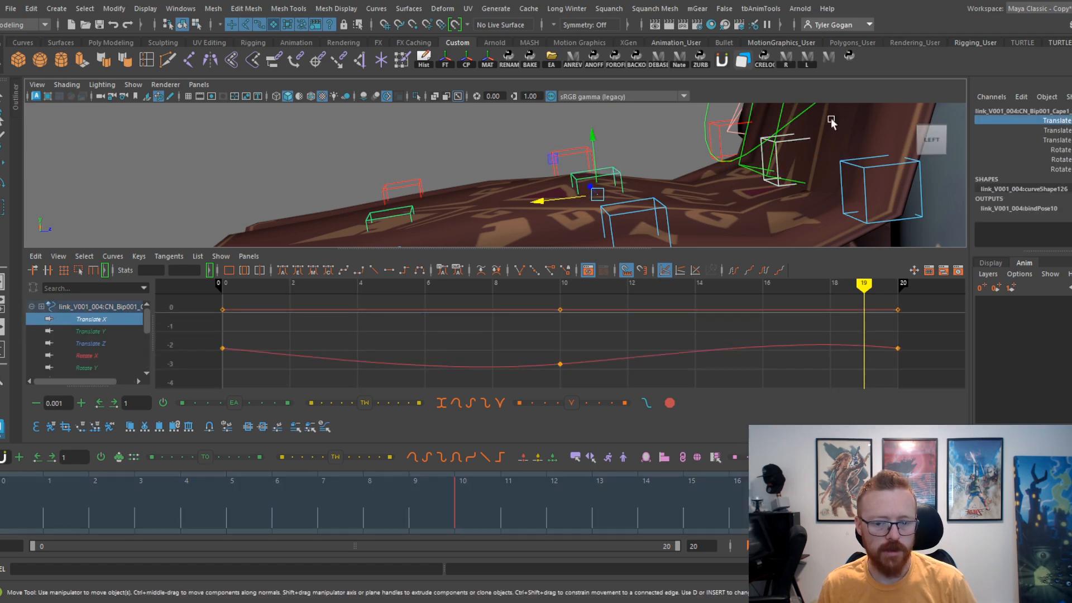
Step: Compare the centre middle-row control's Translate X curve with the centre end-row control's curves and scrub through the cape motion
click(644, 358)
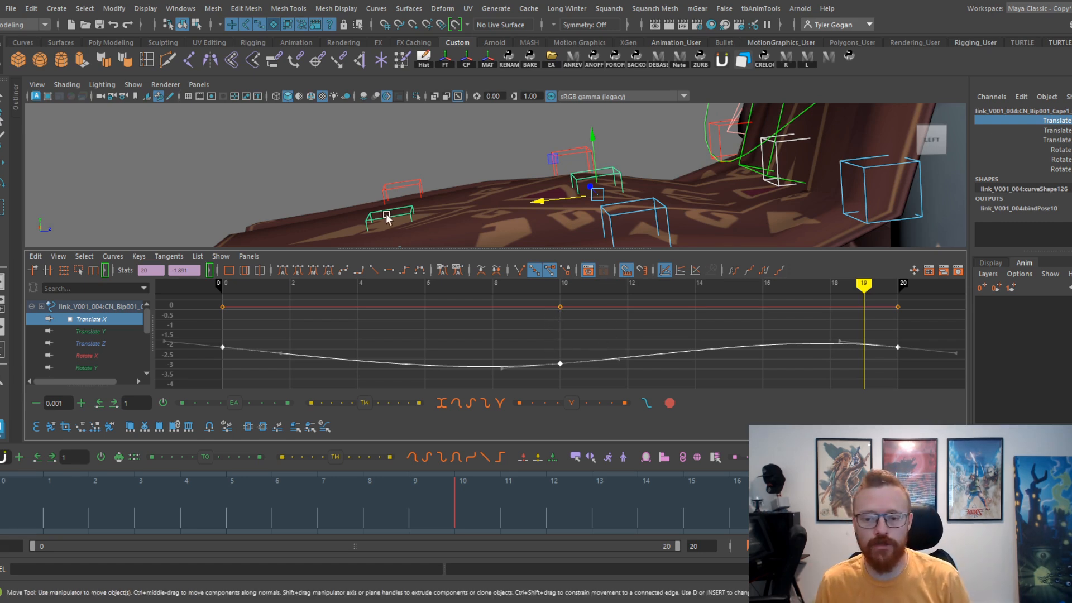
shift+click(404, 208)
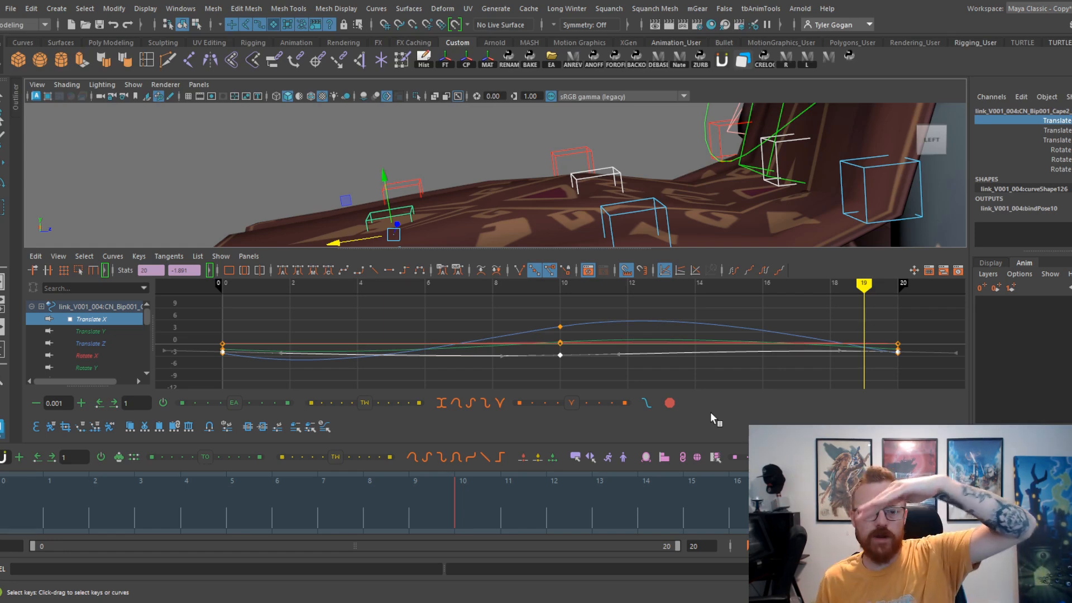
mouse_move(106, 505)
mouse_down()
mouse_move(397, 515)
mouse_move(636, 494)
mouse_move(783, 497)
mouse_up()
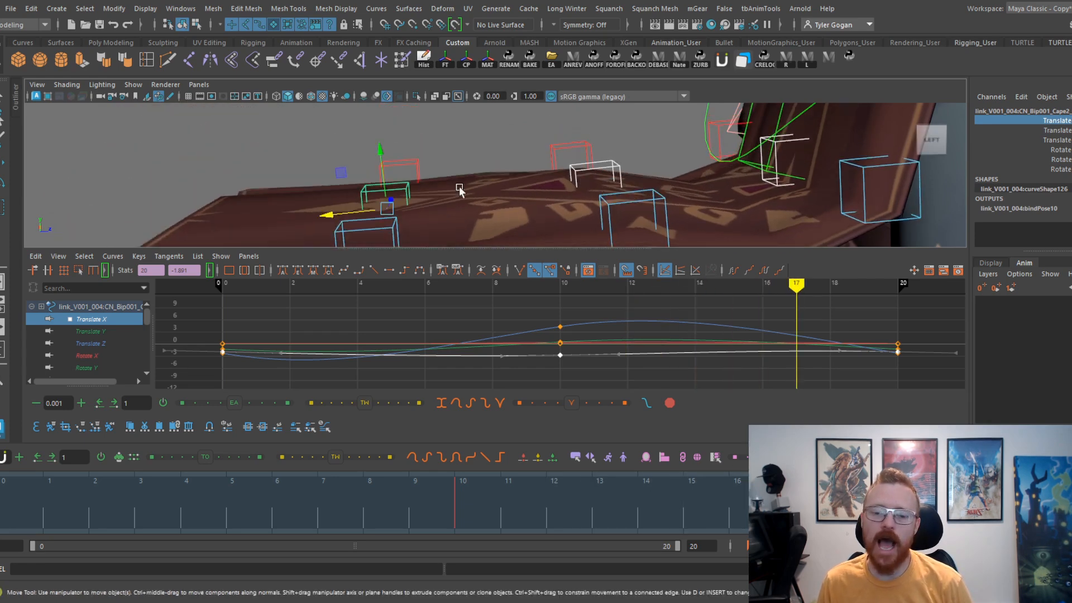
Step: Select all three middle-row cape controls and isolate their Translate Y curve in the Graph Editor
key(space)
drag(628, 289, 629, 290)
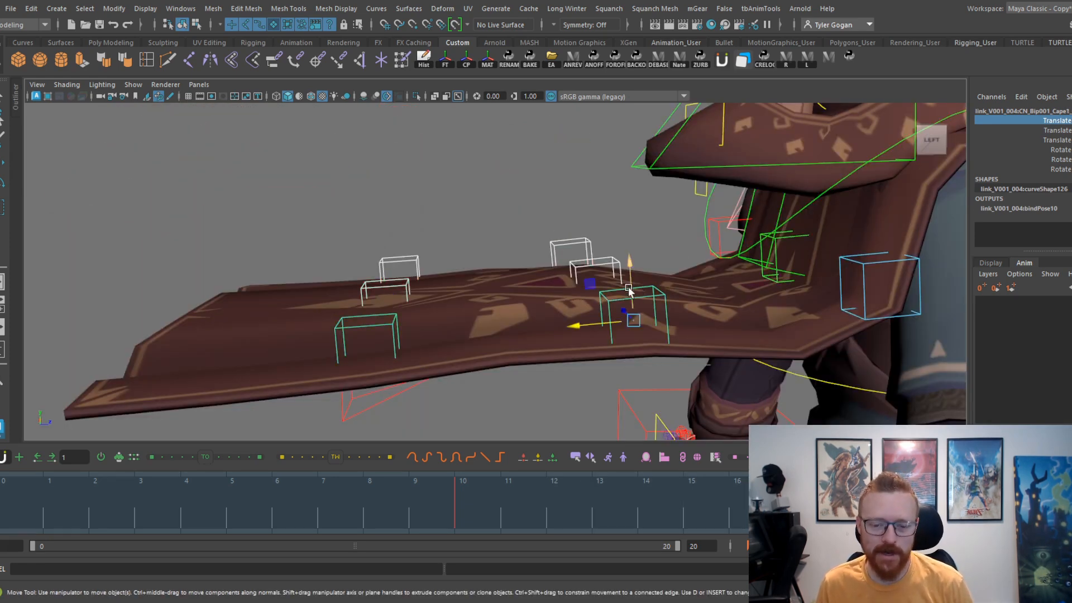
key(space)
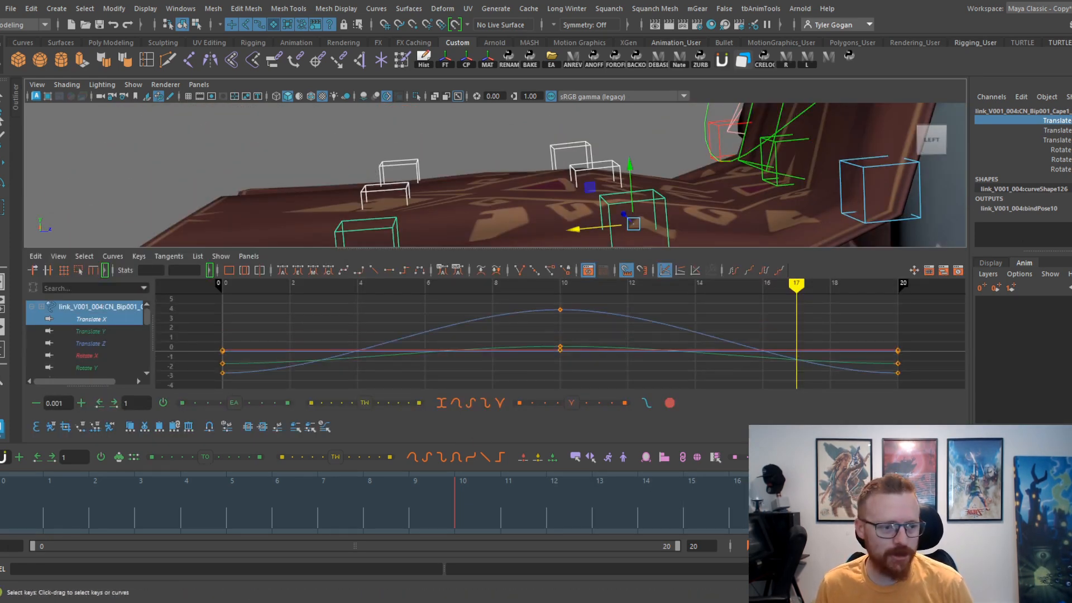
click(1060, 140)
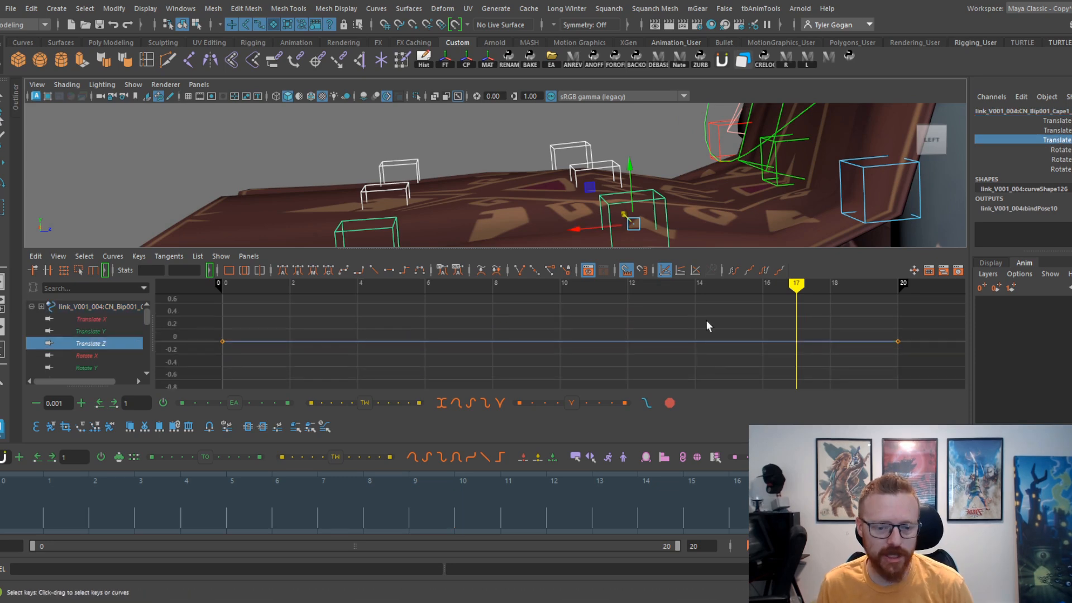
click(1064, 130)
Step: Scale up the middle-row controls' Translate Y keys to about -2.36 at frames 0 and 20, and play the loop
drag(715, 313, 711, 360)
middle_drag(711, 364, 710, 366)
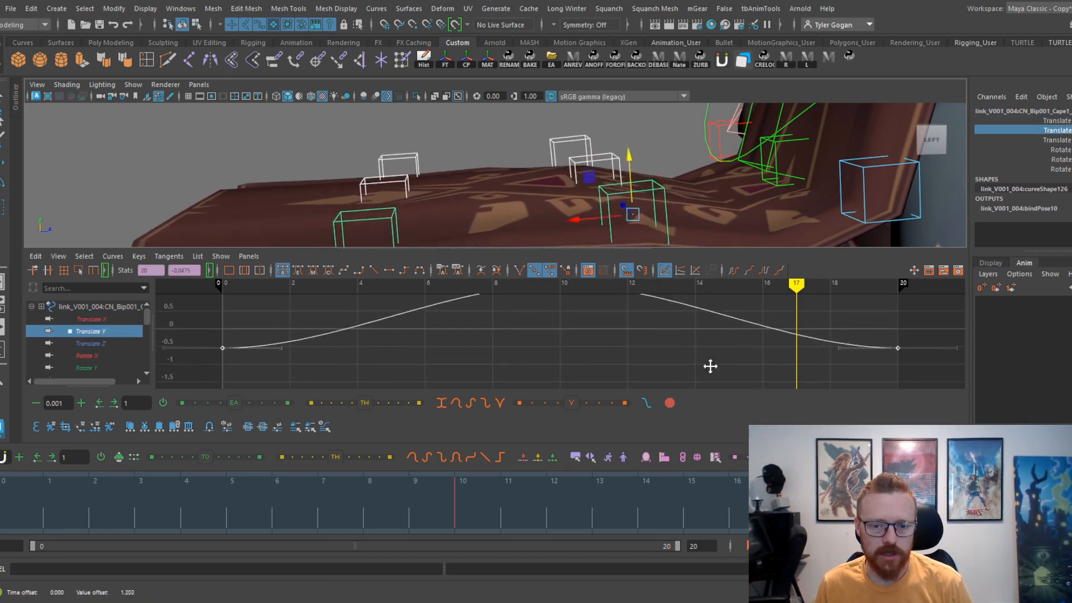
key(ctrl+z)
key(r)
shift+middle_drag(551, 342, 537, 310)
mouse_move(26, 501)
mouse_down()
mouse_move(230, 495)
mouse_move(452, 452)
mouse_move(964, 412)
mouse_move(637, 389)
mouse_up()
key(alt+v)
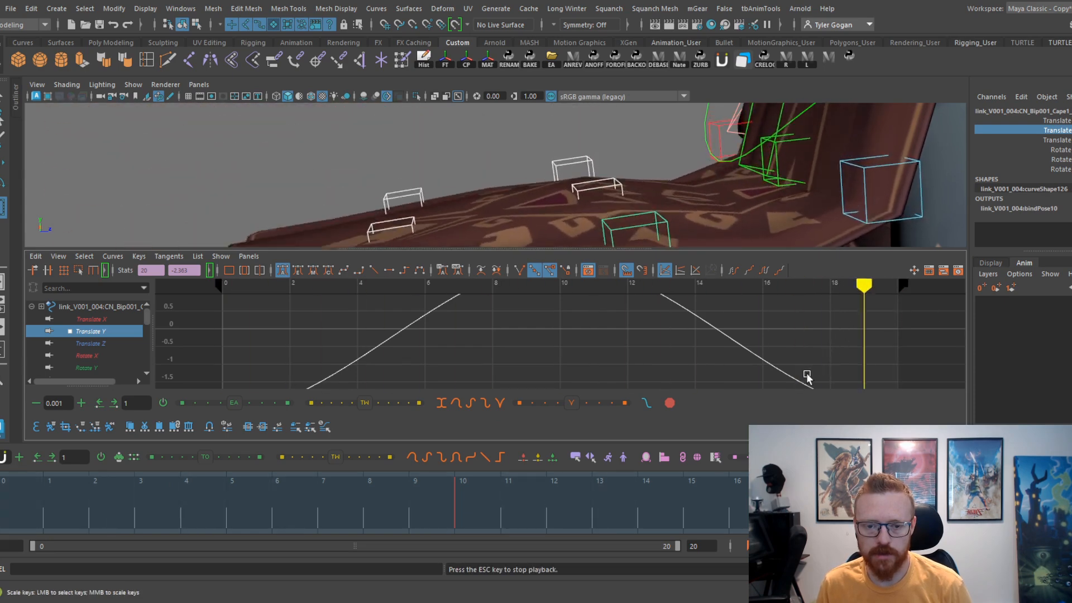
key(space)
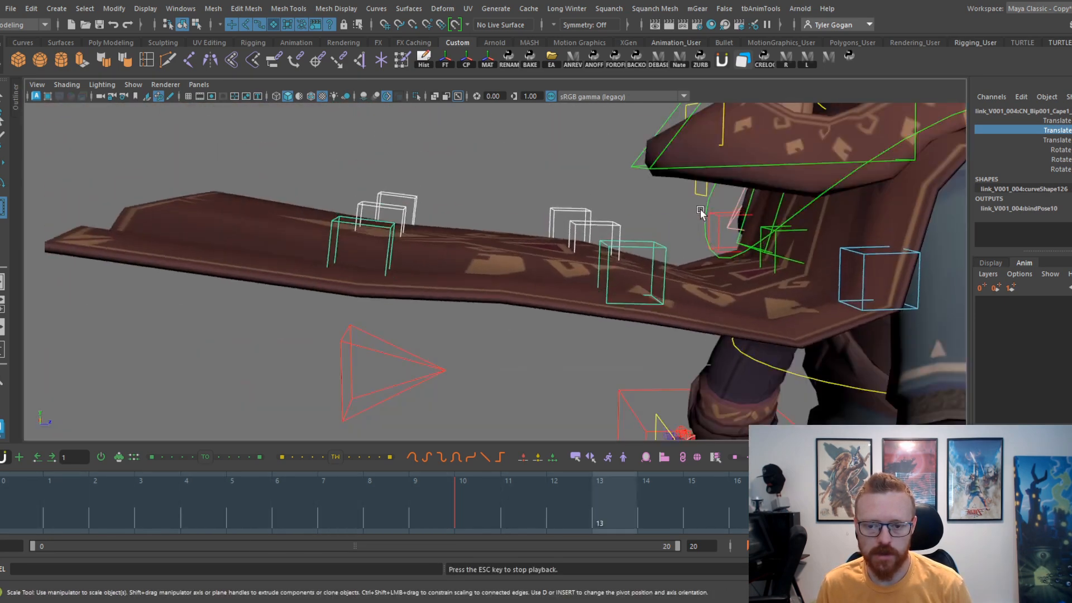
alt+right_drag(701, 211, 662, 257)
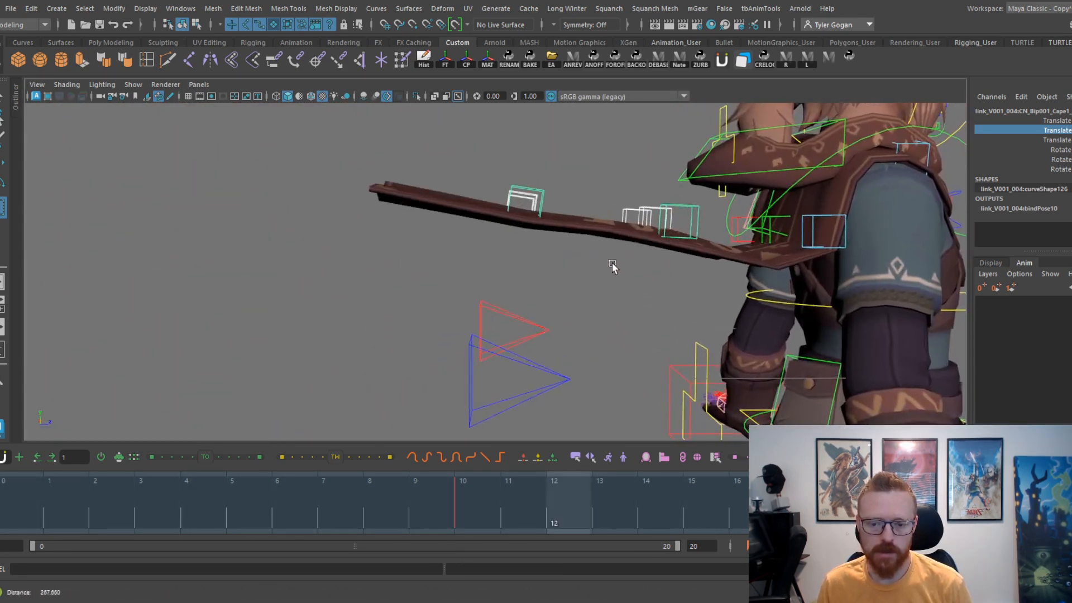
key(alt+v)
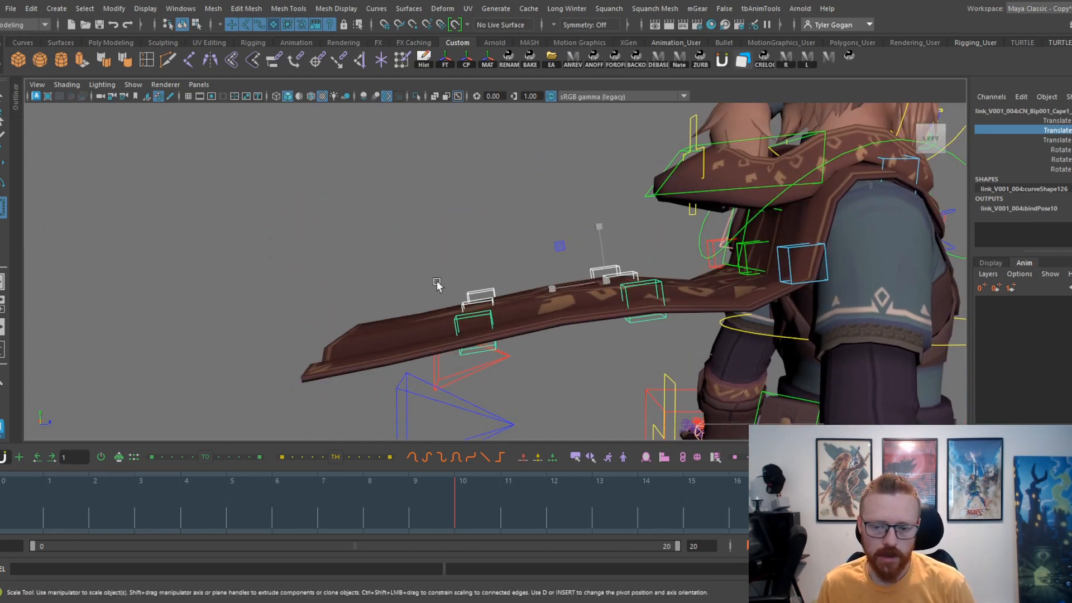
Step: Select the end-row cape controls and display their curves in the Graph Editor
drag(438, 284, 483, 332)
click(365, 174)
key(e)
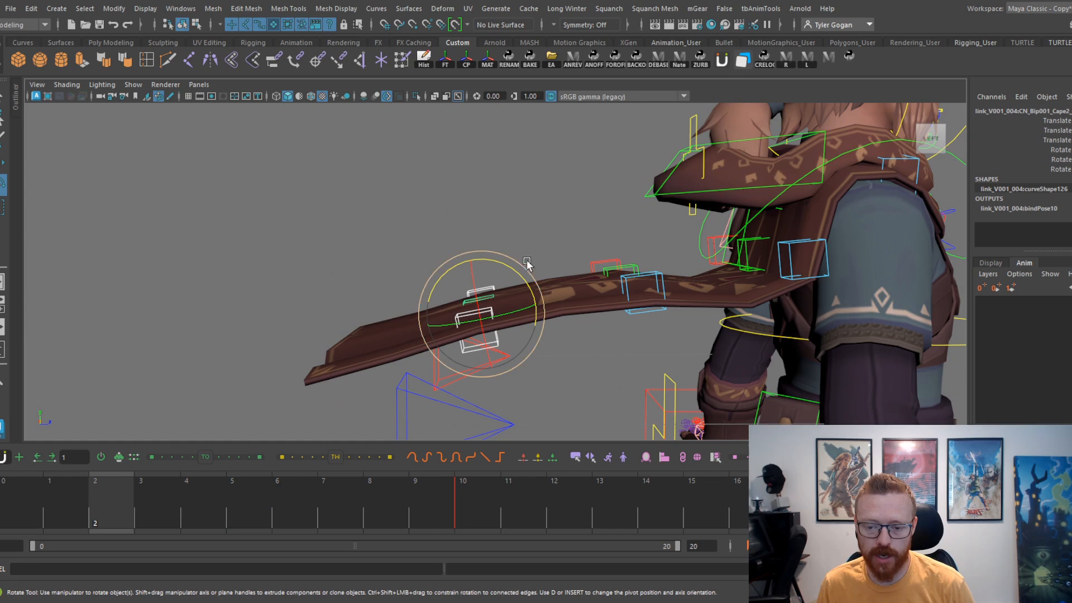
key(space)
alt+drag(642, 204, 796, 141)
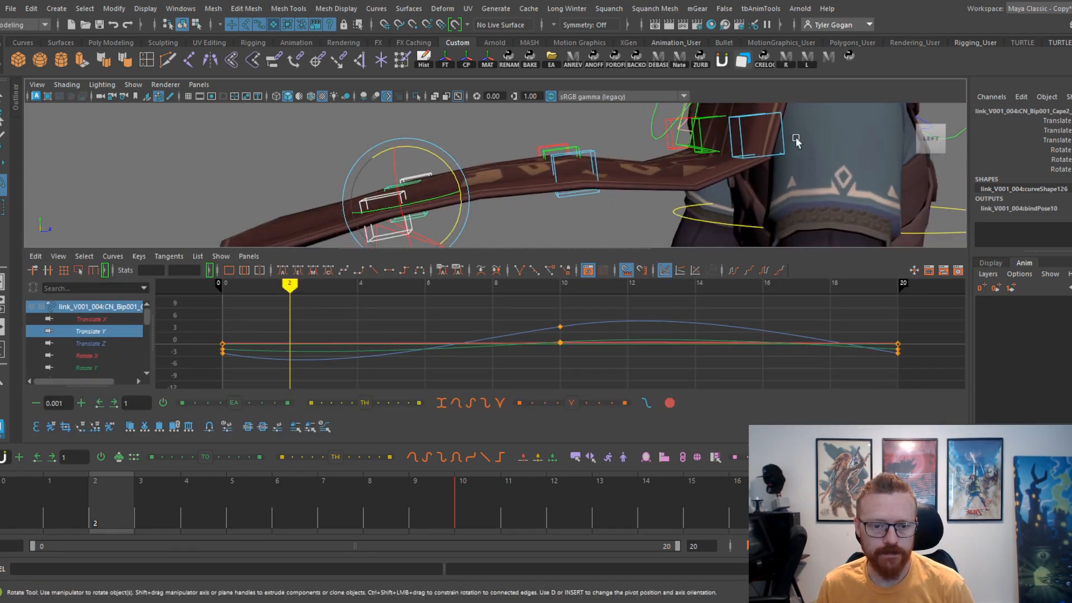
Step: Reselect the middle-row cape controls and isolate their Translate Y curve in the Graph Editor
click(575, 170)
key(space)
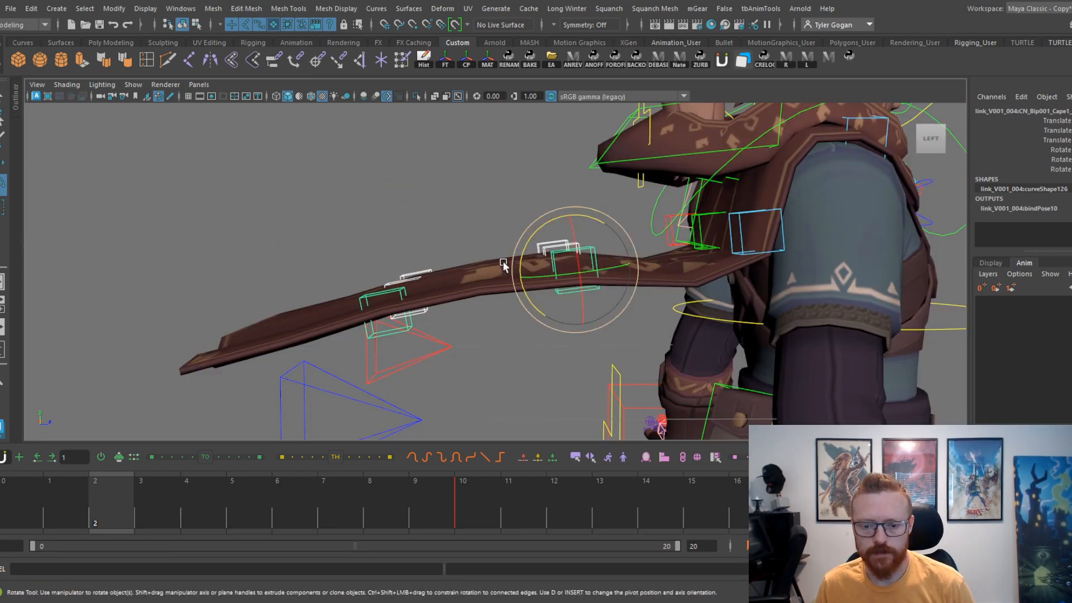
key(space)
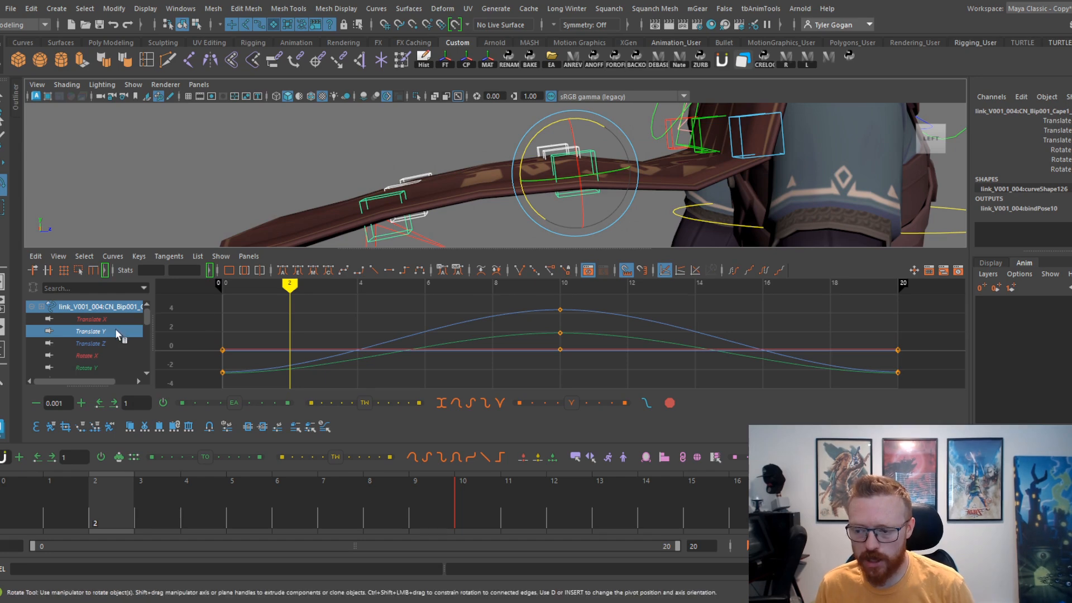
click(115, 329)
click(1057, 130)
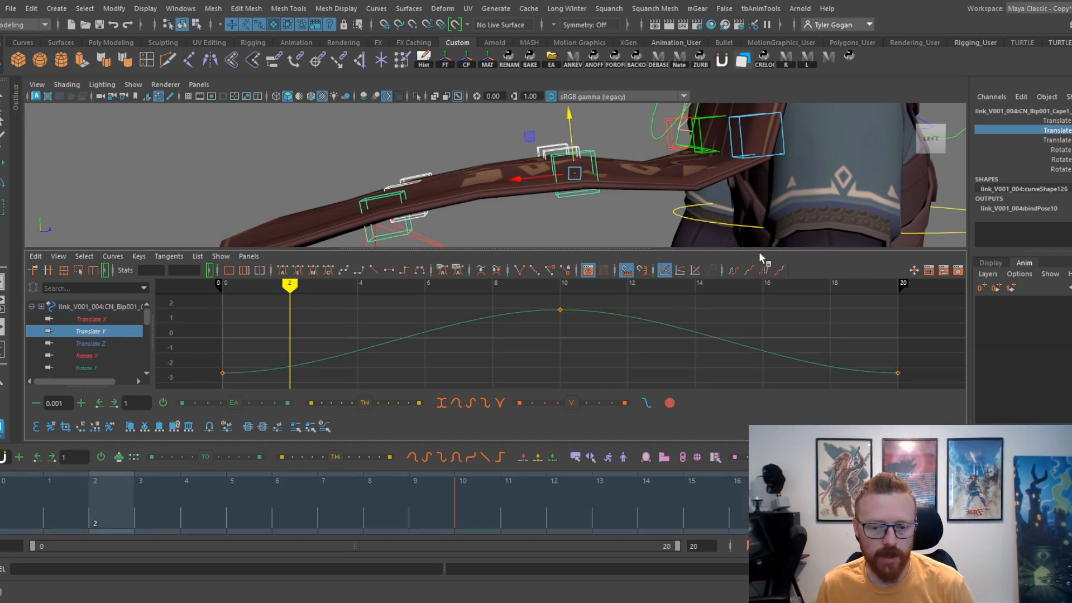
key(space)
key(ctrl+z)
click(539, 192)
drag(543, 211, 574, 290)
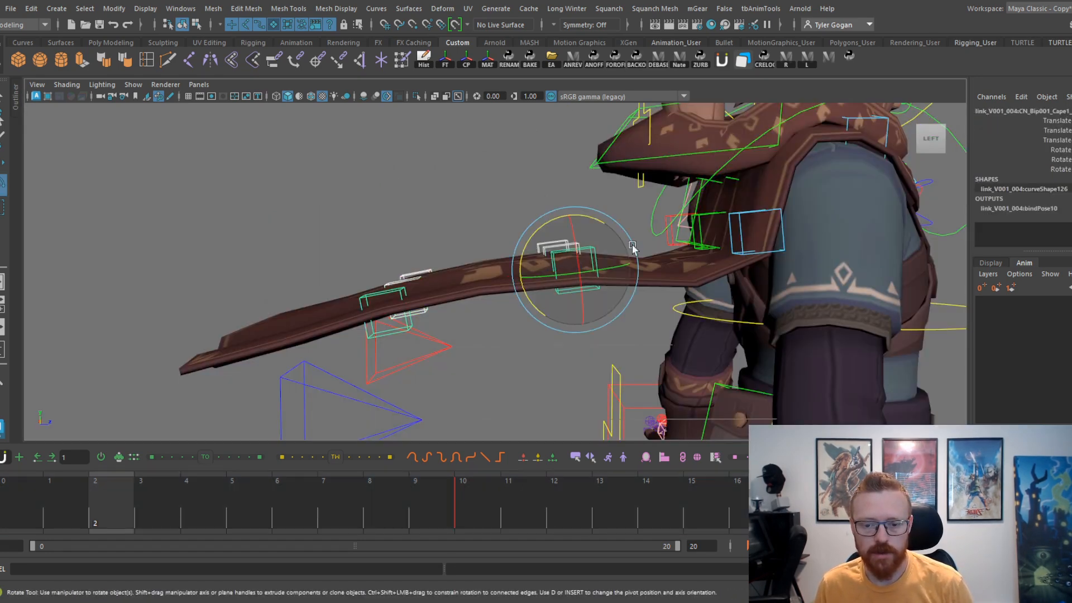
key(space)
click(1043, 122)
click(1043, 131)
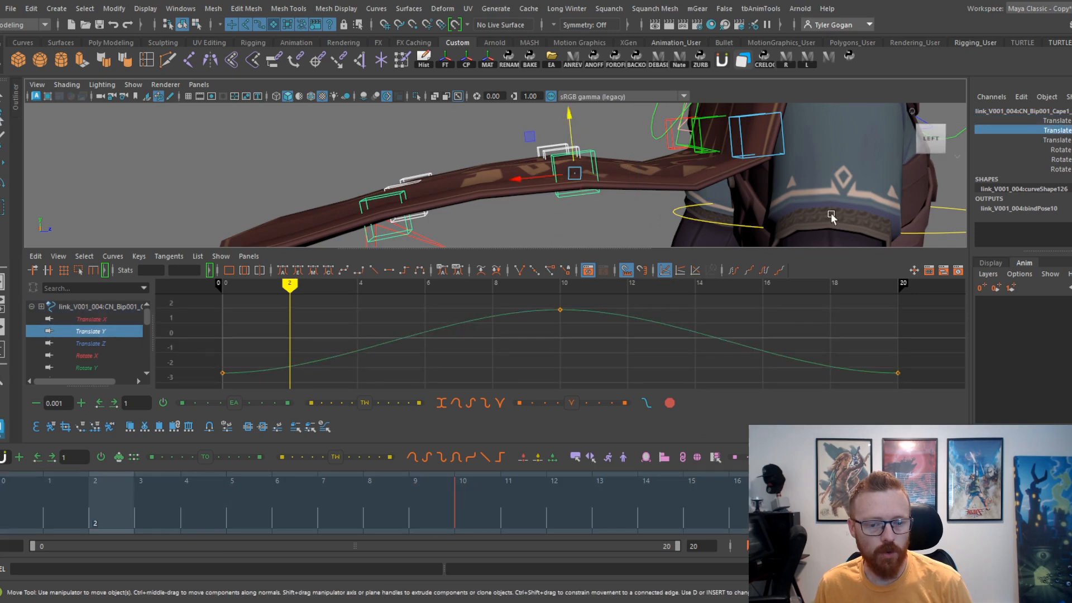
Step: Tilt the middle-row Translate Y tangents upward at frames 0 and 20 and downward at frame 10, and play the loop
click(466, 320)
drag(517, 409, 530, 347)
key(w)
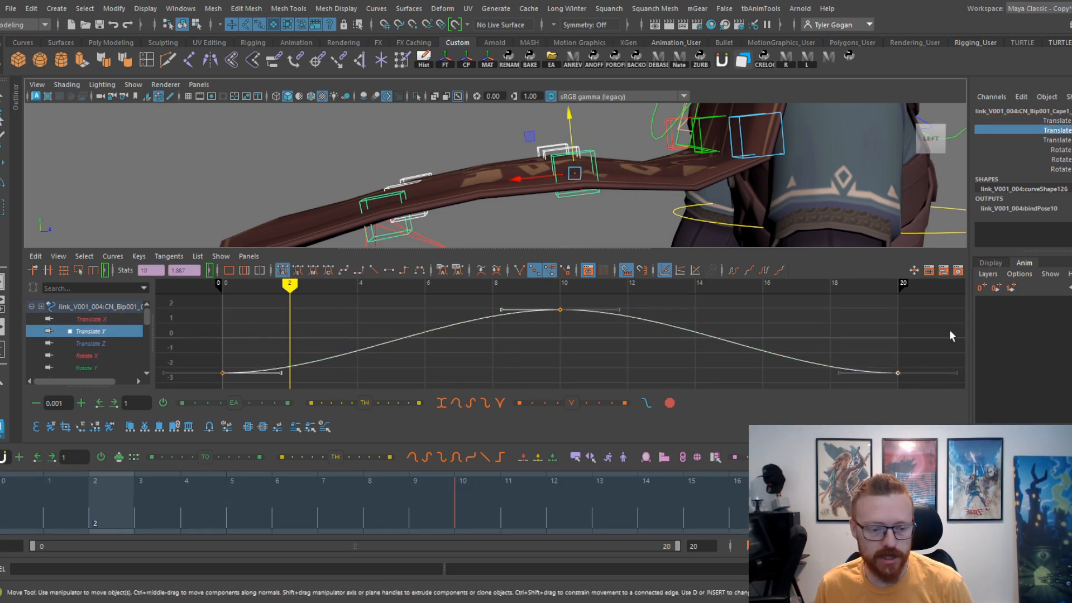
middle_drag(910, 350, 906, 385)
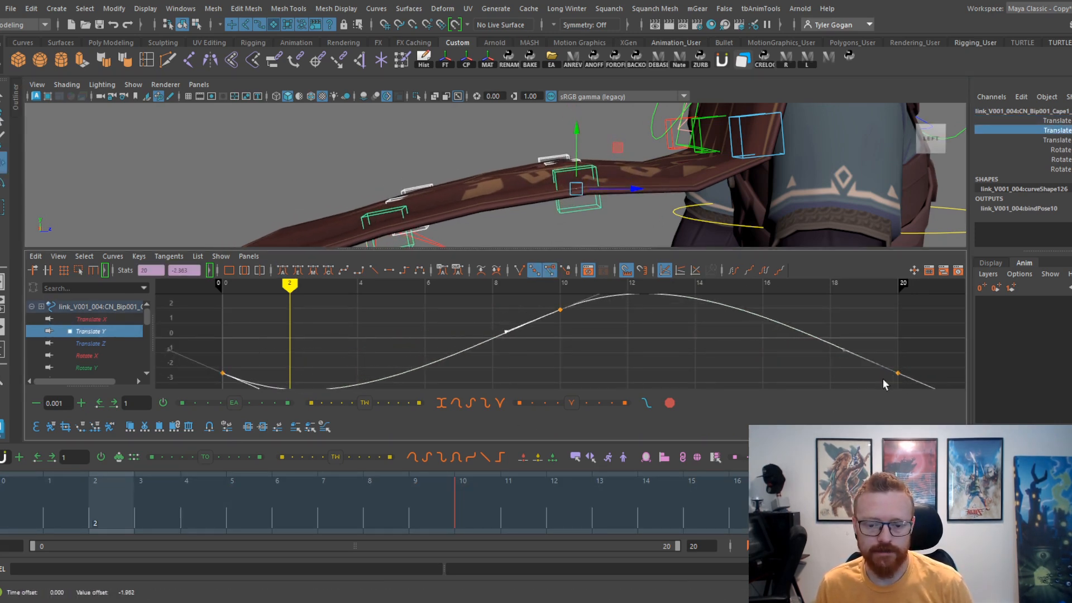
middle_drag(707, 382, 686, 313)
drag(123, 509, 304, 476)
key(alt+v)
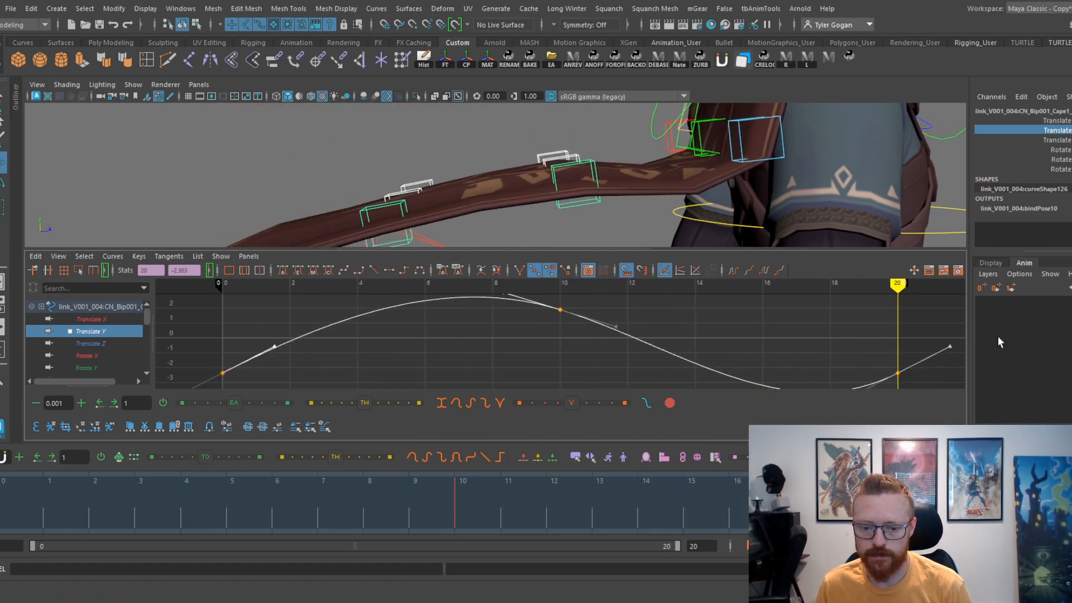
middle_click(651, 185)
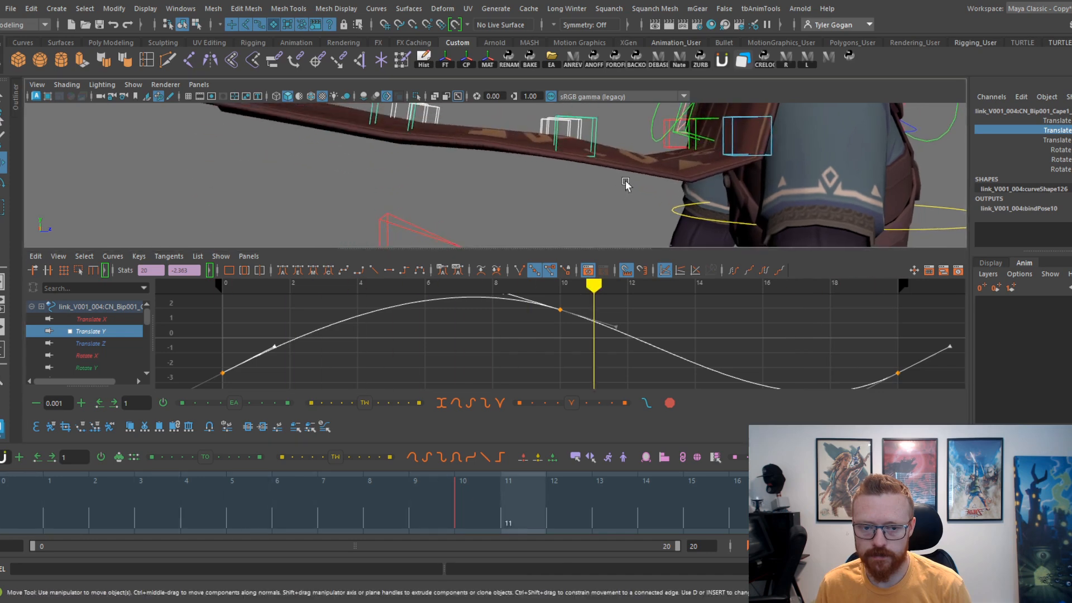
key(space)
scroll(634, 217, up, 1)
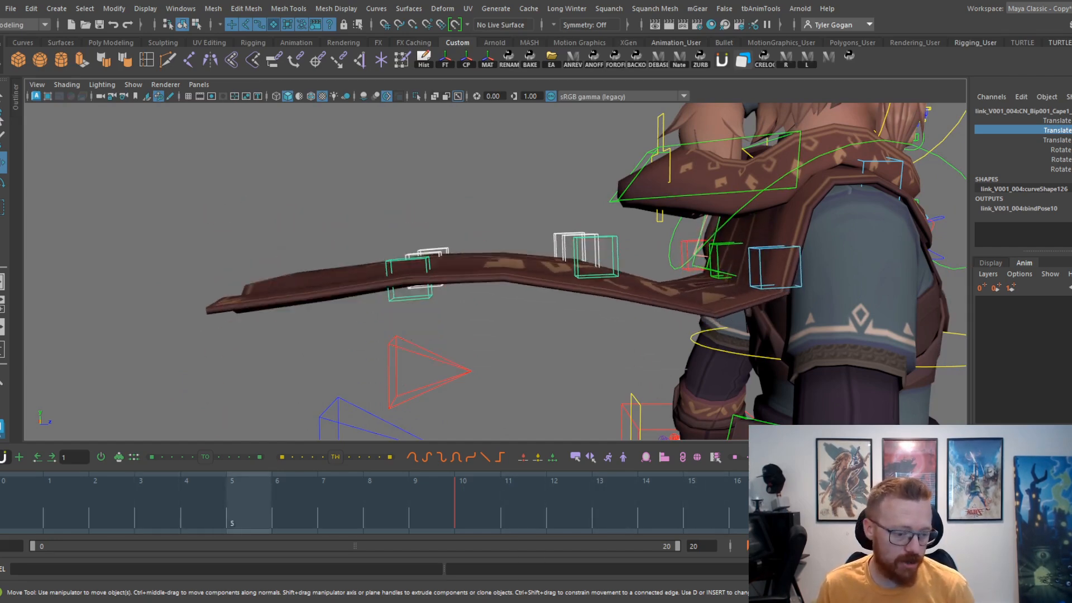
Step: Stop playback, select the end-row cape controls and isolate their Translate Y curve in the Graph Editor
key(Escape)
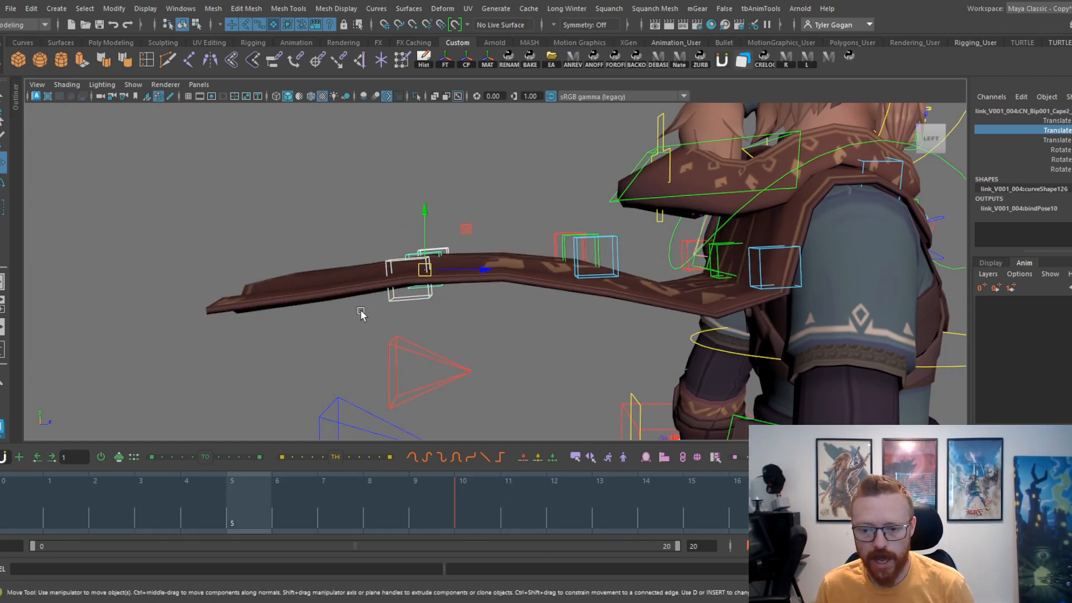
key(space)
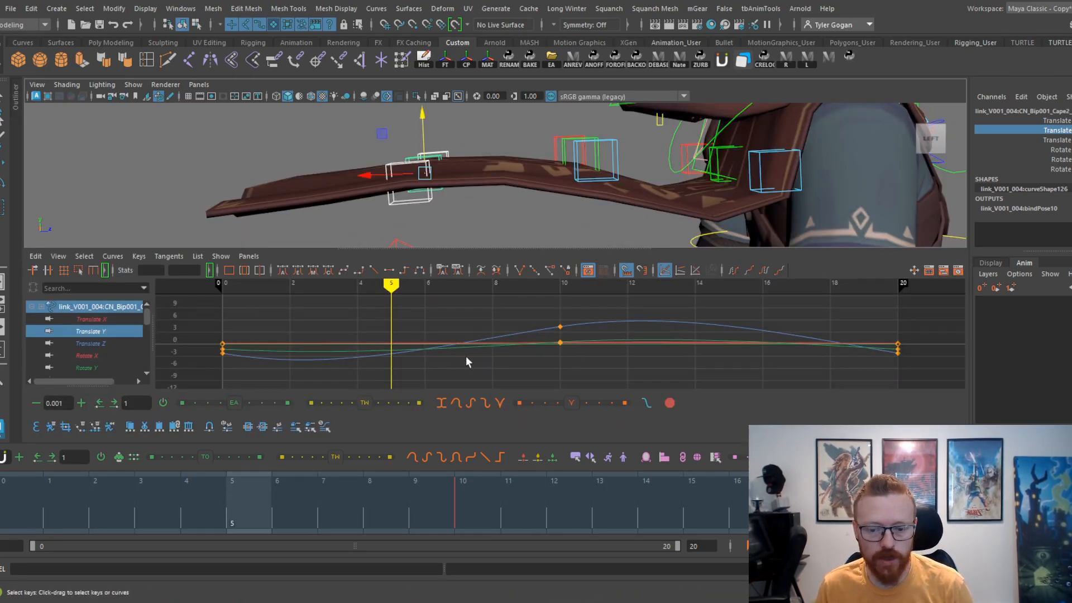
click(94, 343)
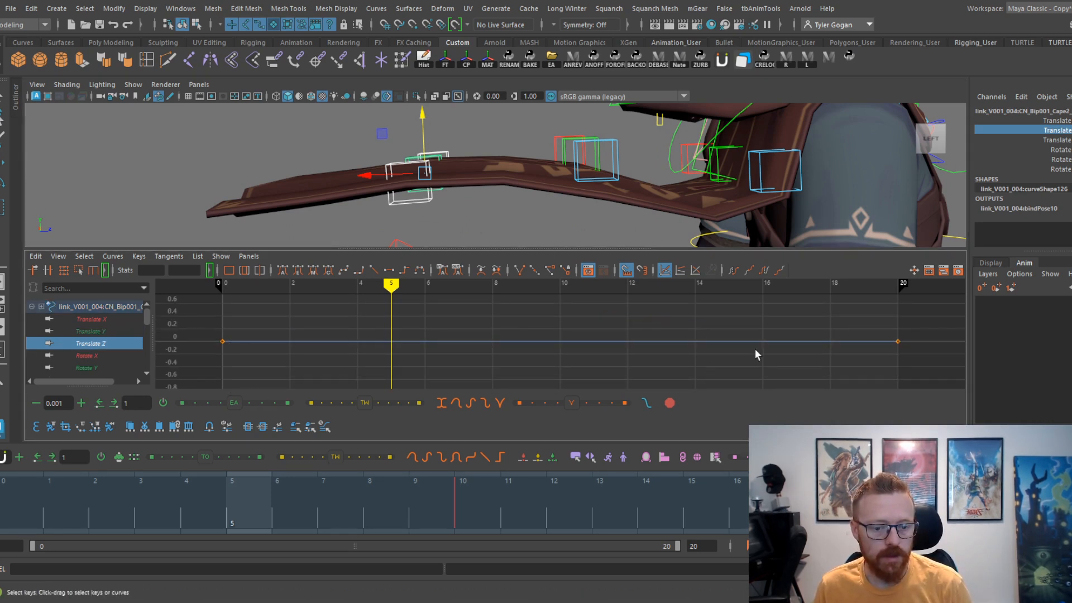
click(546, 148)
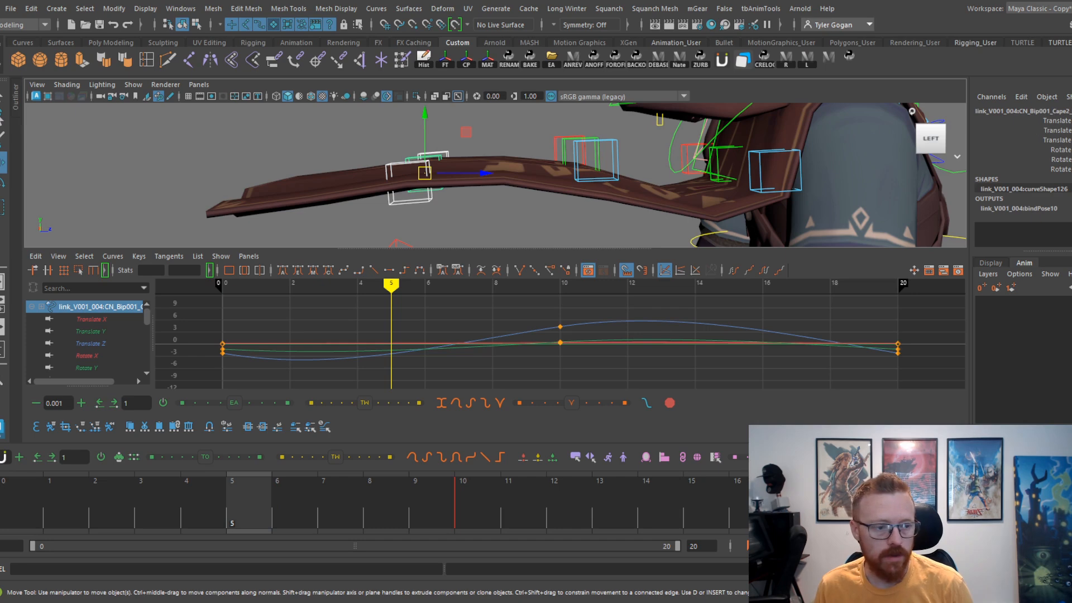
click(1056, 130)
Step: Scale up the values of the end-row controls' Translate Y keys and play the loop to review the cape tip
drag(494, 367, 530, 326)
key(r)
shift+middle_drag(548, 351, 548, 329)
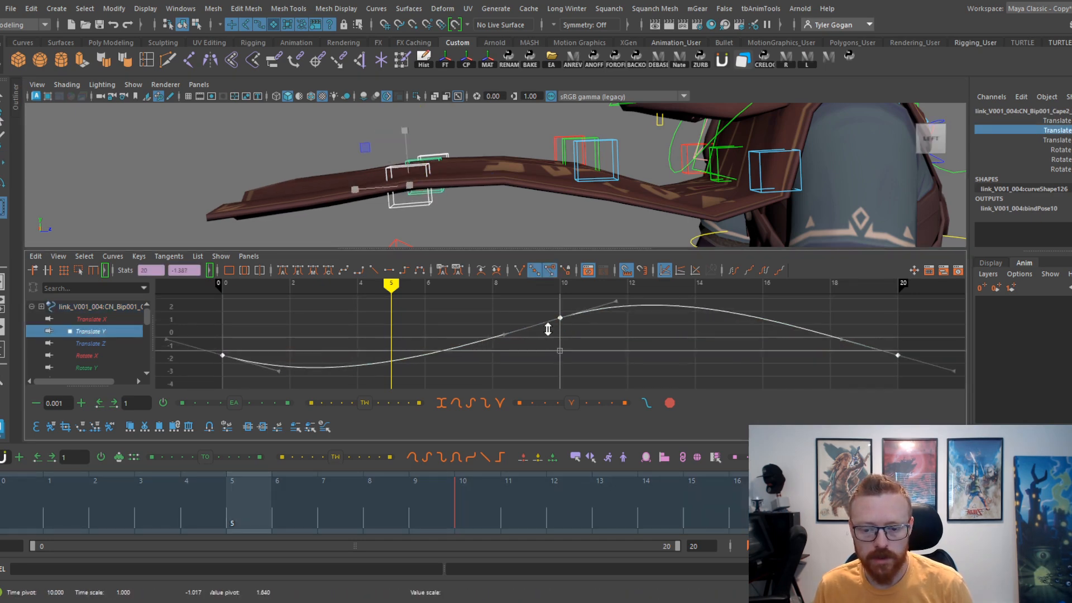
drag(5, 509, 793, 390)
key(alt+v)
key(space)
scroll(624, 232, down, 1)
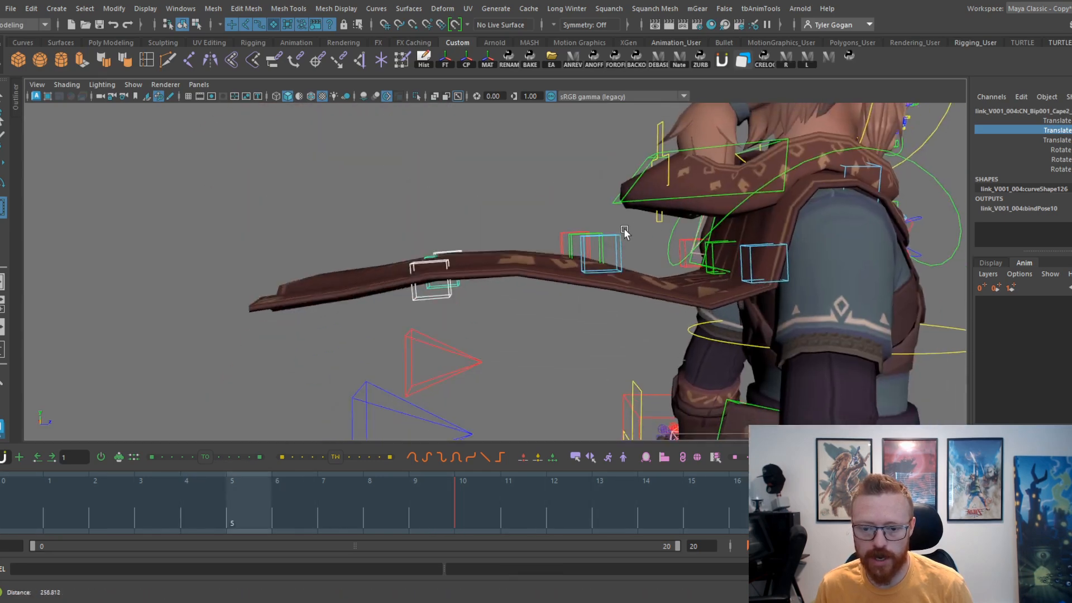
alt+middle_drag(676, 230, 646, 218)
scroll(623, 258, up, 3)
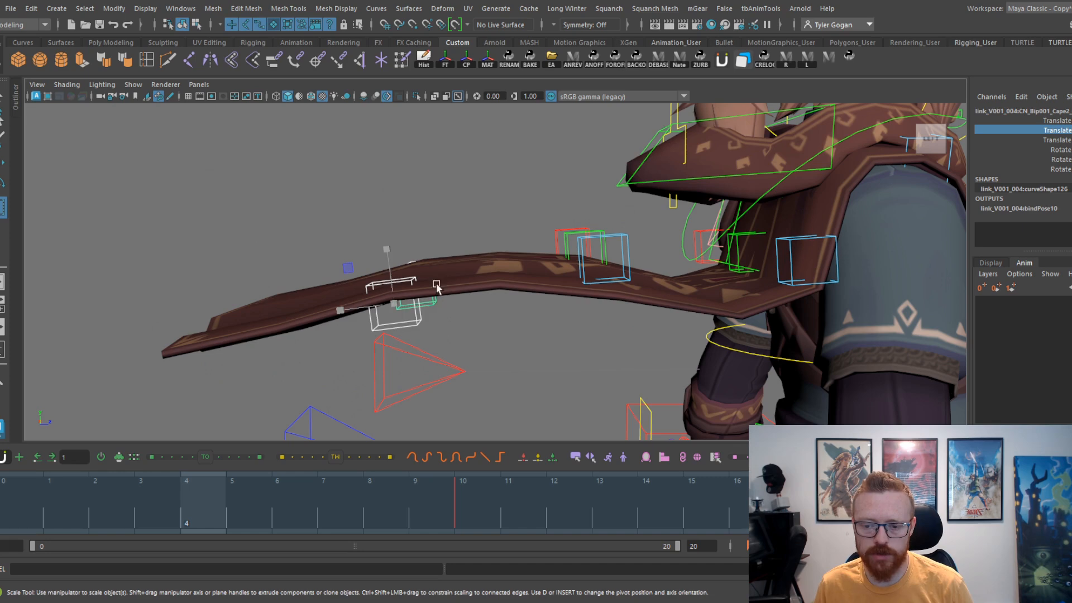
Step: Isolate the end-row controls' Rotate Z curve, scale it to about -5.6 at frames 0 and 20, and play the loop
key(e)
key(space)
alt+right_drag(549, 175, 495, 156)
click(1061, 169)
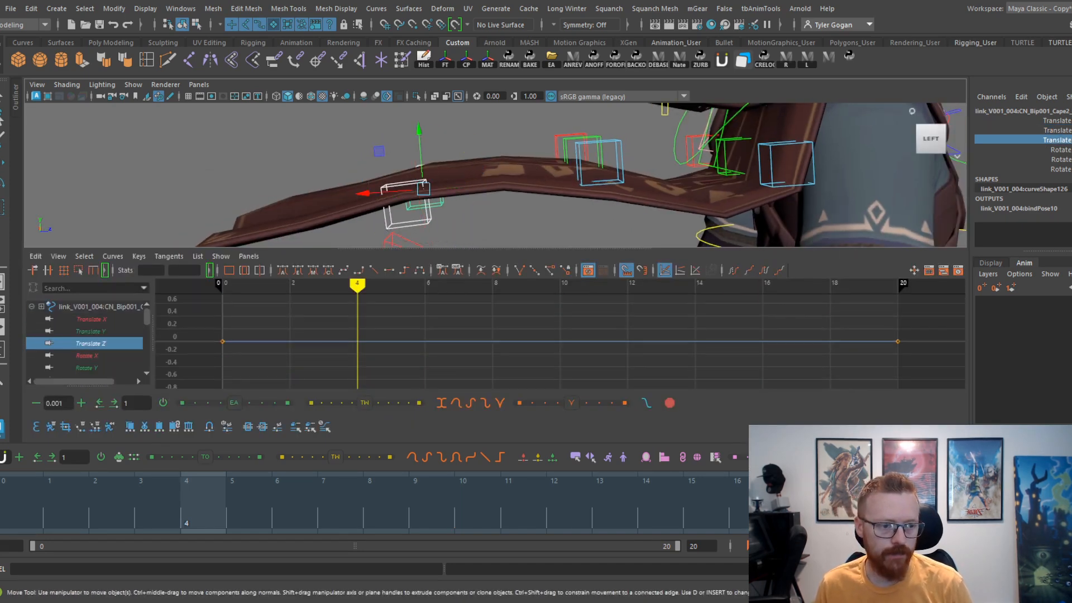
click(459, 344)
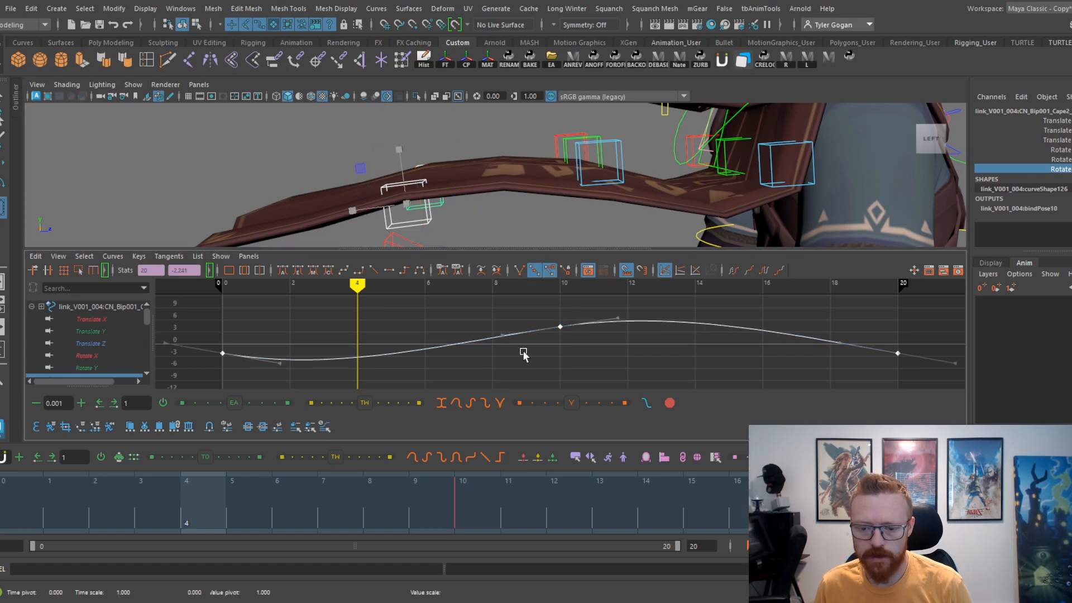
key(alt+v)
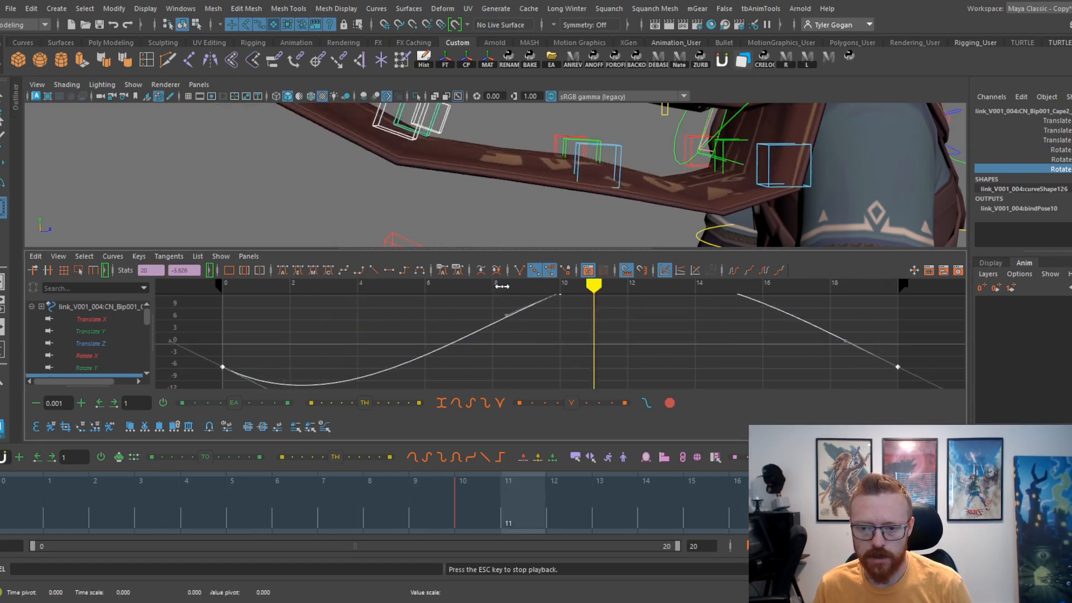
alt+right_drag(548, 207, 517, 198)
key(space)
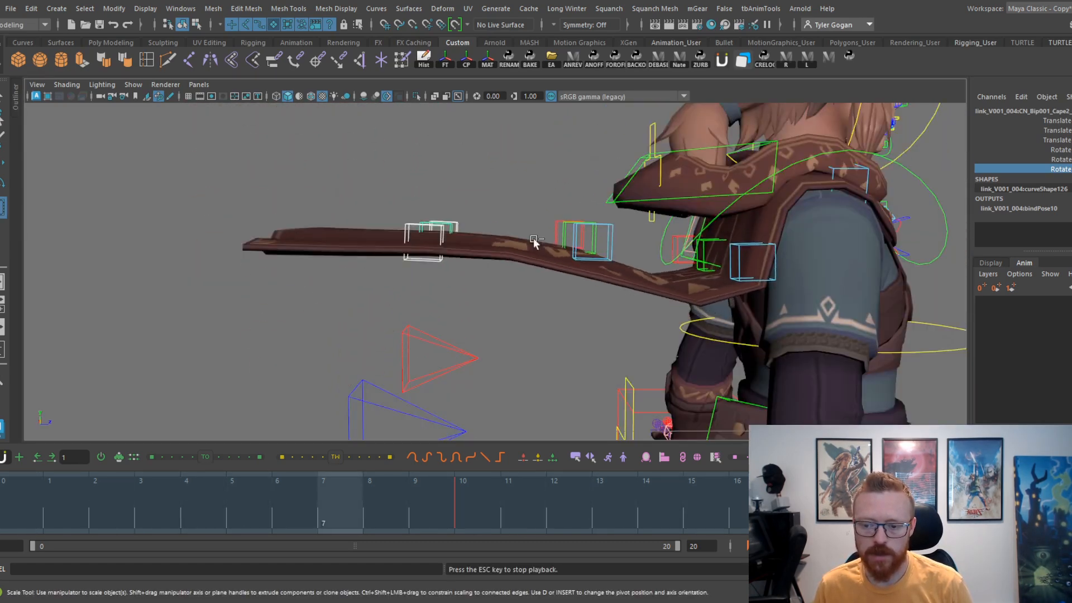
key(space)
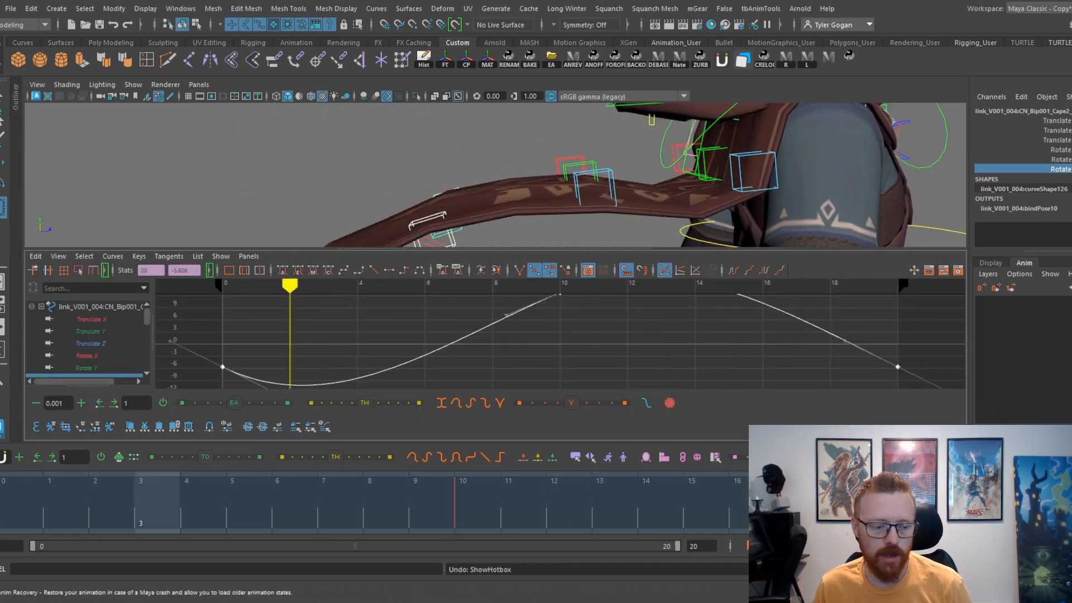
Step: Isolate the middle-row cape controls' Rotate Z curve, scale it to about -5.1 at frames 0 and 20, and play the loop
key(alt+v)
drag(586, 125, 564, 178)
drag(38, 515, 522, 500)
shift+middle_drag(616, 345, 617, 335)
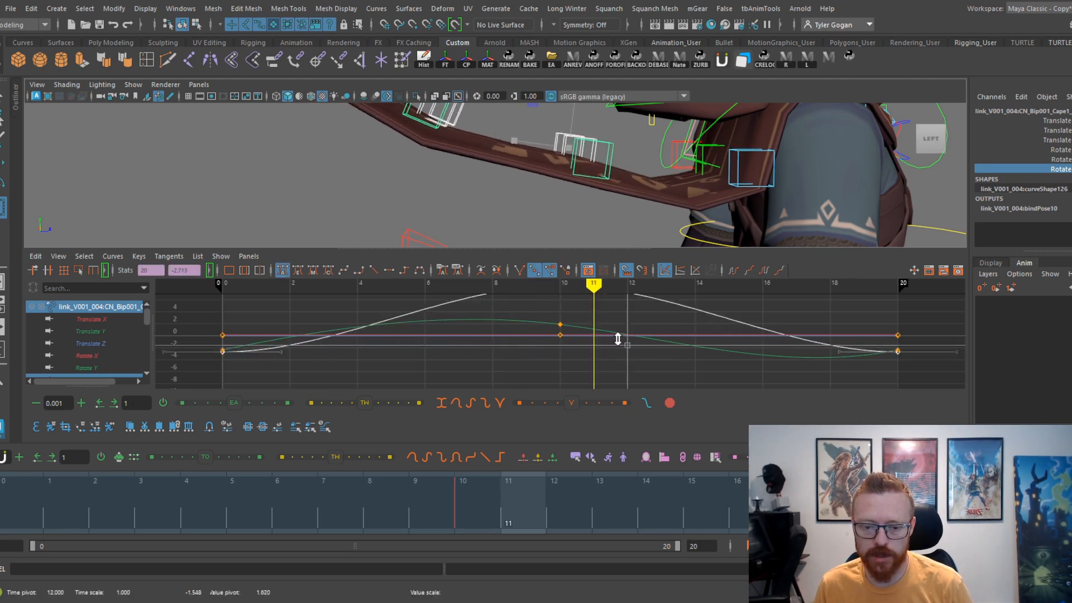
key(ctrl+z)
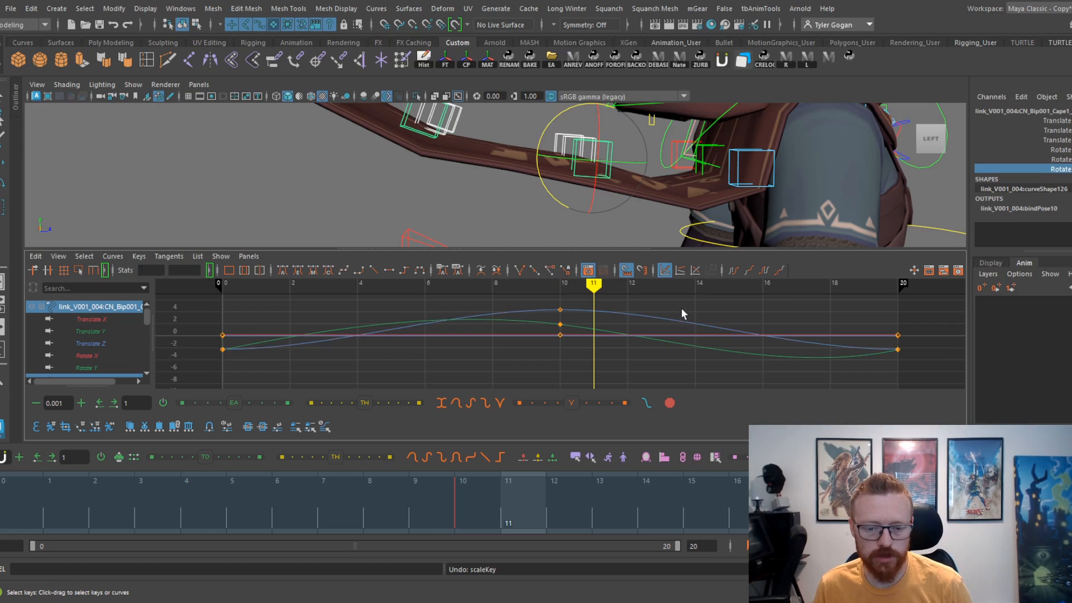
key(r)
click(534, 149)
click(594, 160)
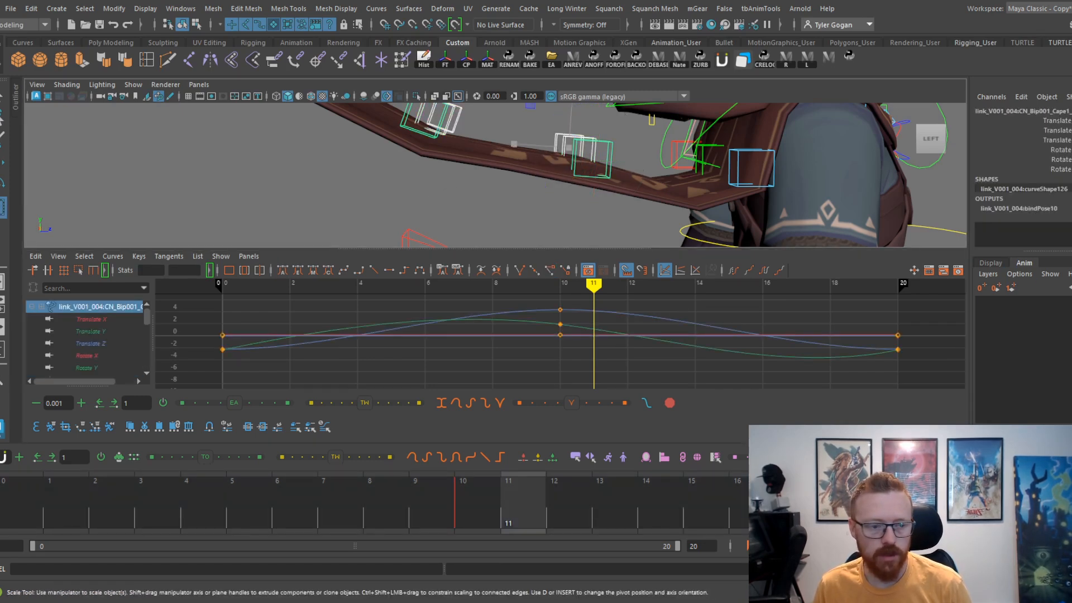
click(1067, 169)
click(614, 314)
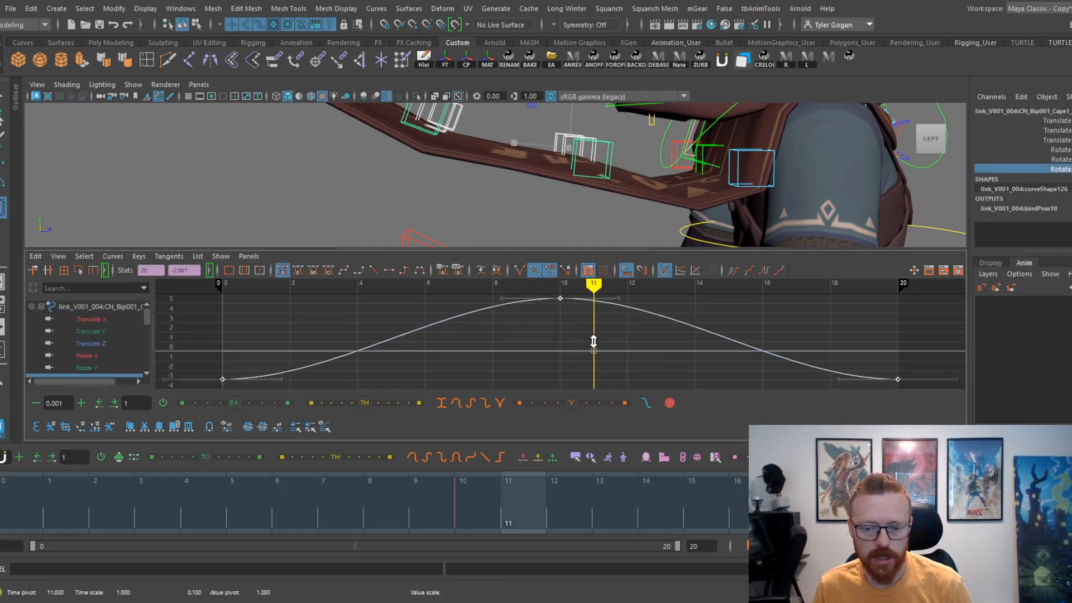
key(alt+v)
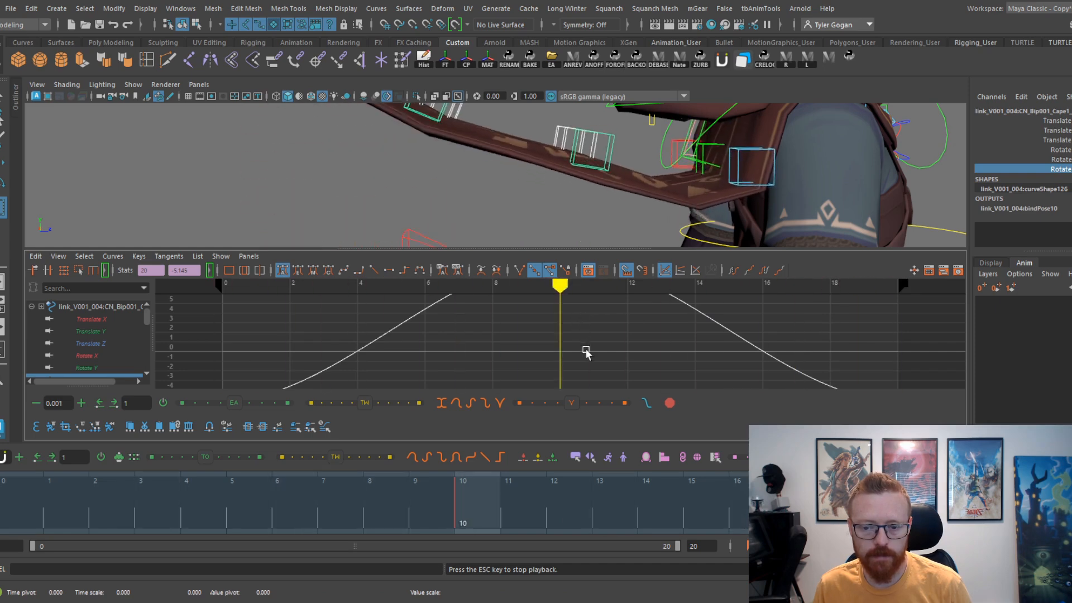
key(f)
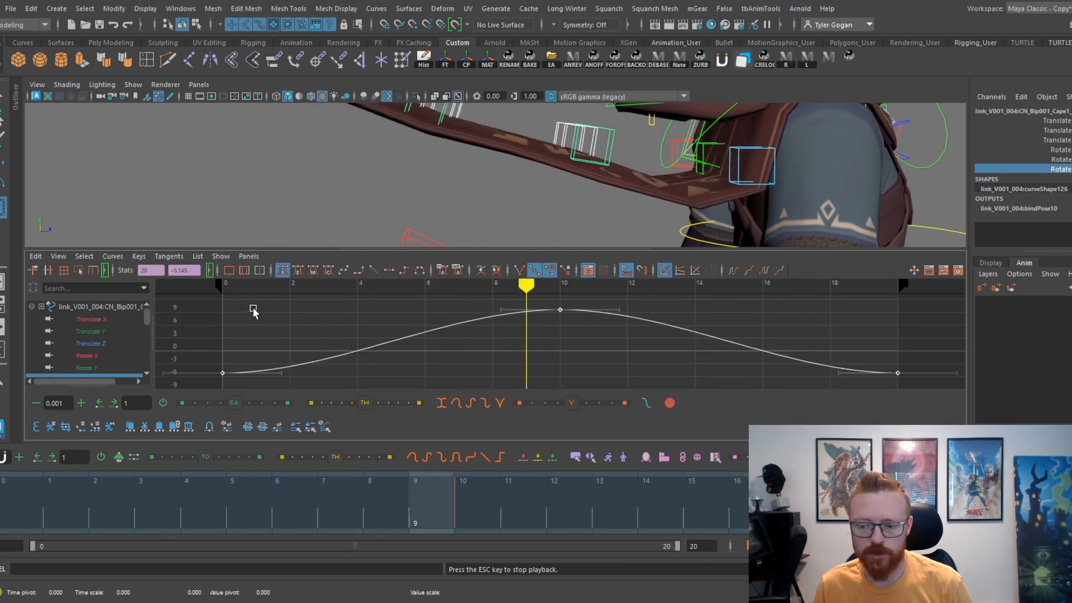
Step: Tilt the middle-row Rotate Z tangents downward at frames 0 and 20 and upward at frame 10
drag(528, 408, 530, 407)
shift+middle_drag(896, 363, 884, 351)
key(ctrl+z)
key(ctrl+z)
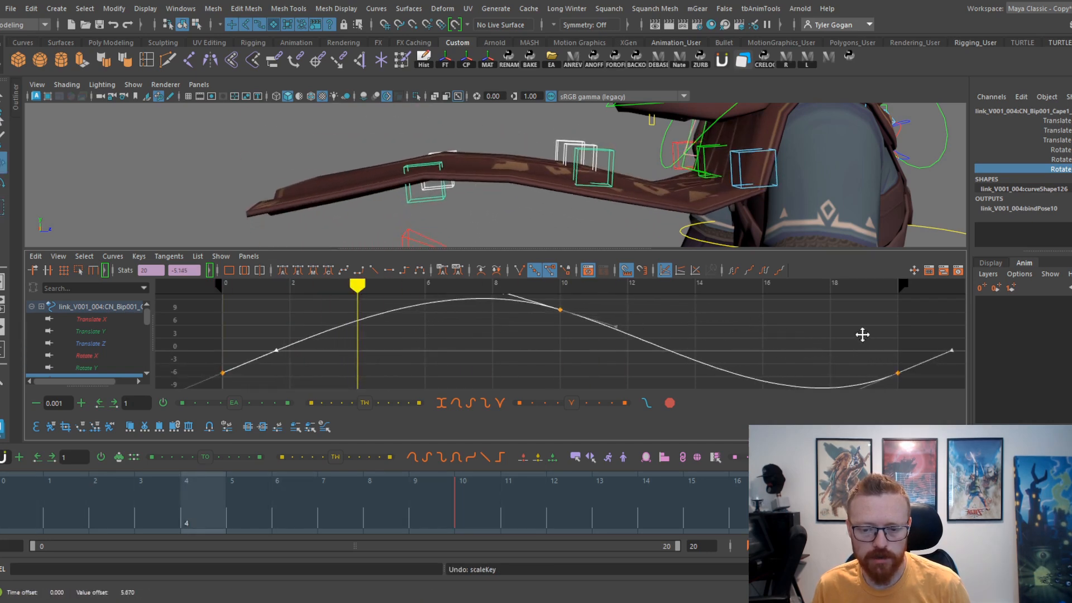
key(ctrl+z)
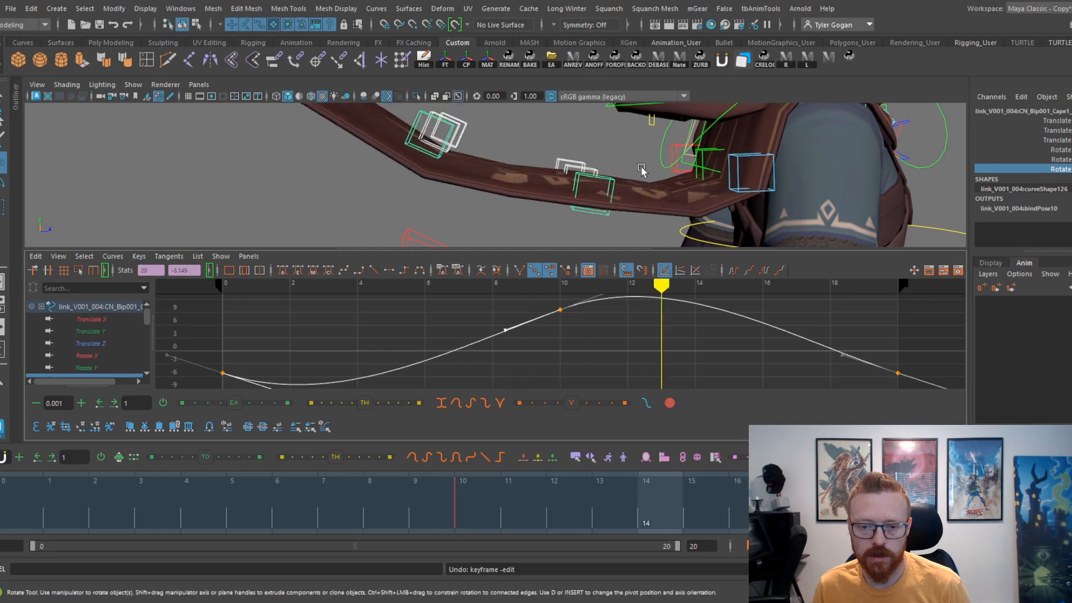
Step: Enlarge the viewport and examine the playing cape loop from several angles, then stop playback
key(space)
alt+drag(621, 250, 744, 231)
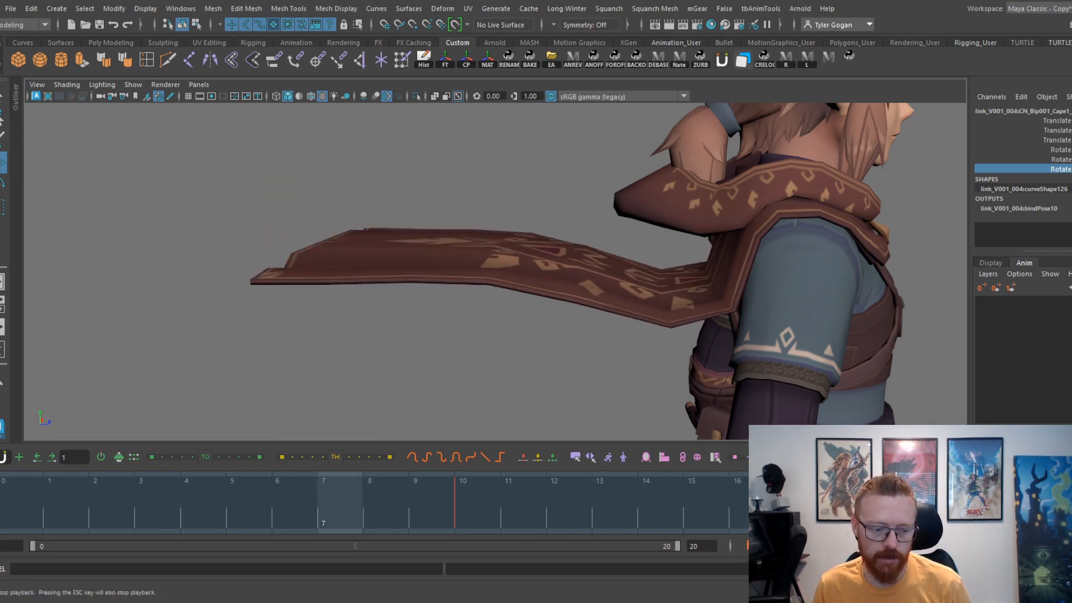
alt+drag(701, 287, 672, 286)
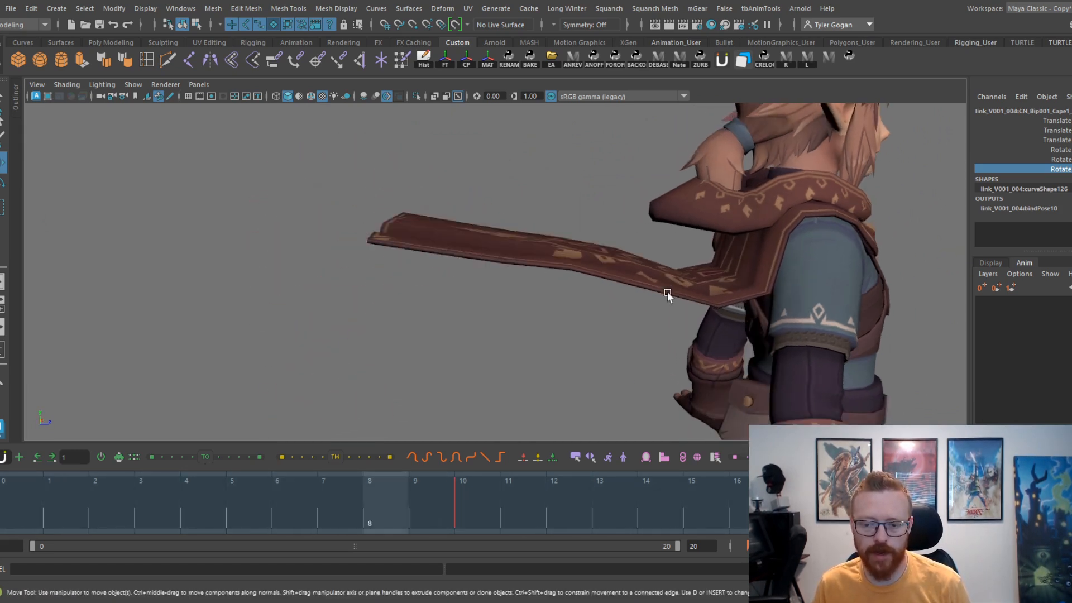
key(alt+v)
alt+right_drag(761, 266, 670, 292)
alt+drag(670, 292, 639, 307)
alt+right_drag(720, 349, 760, 335)
alt+drag(761, 335, 757, 357)
Step: Select all the cape controls, including those at the cape's root, and add them to a new animation layer
click(467, 217)
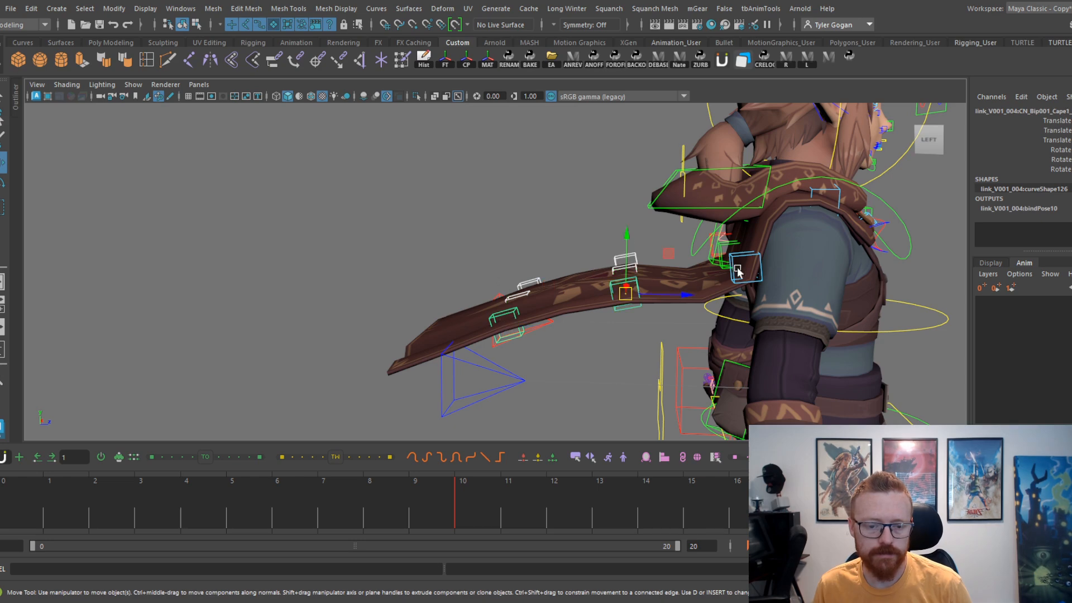
alt+middle_drag(718, 248, 625, 267)
alt+right_drag(625, 268, 776, 244)
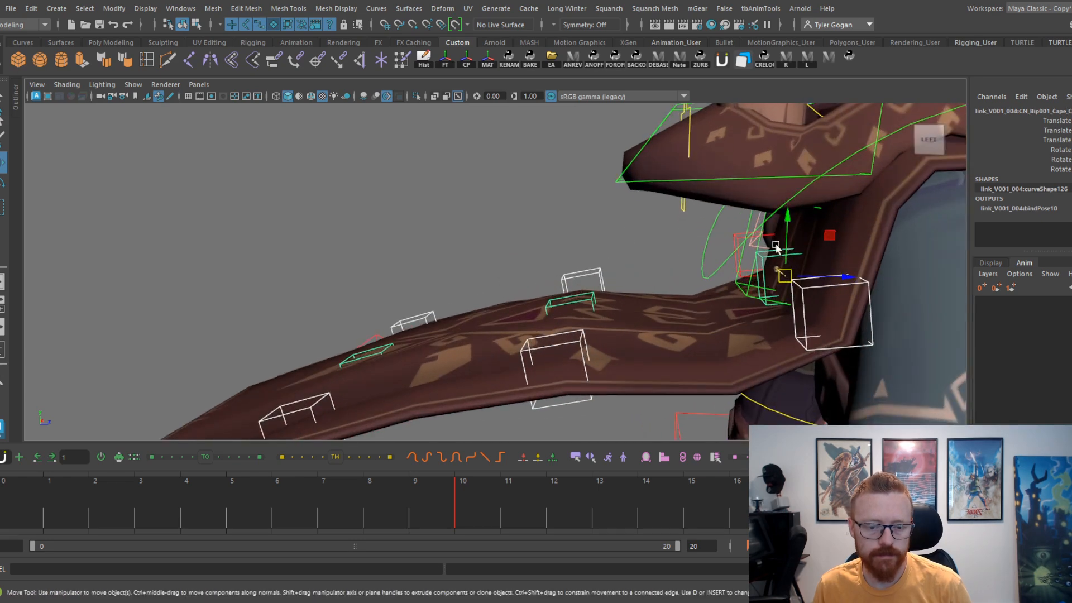
shift+click(734, 239)
alt+right_drag(732, 209, 639, 218)
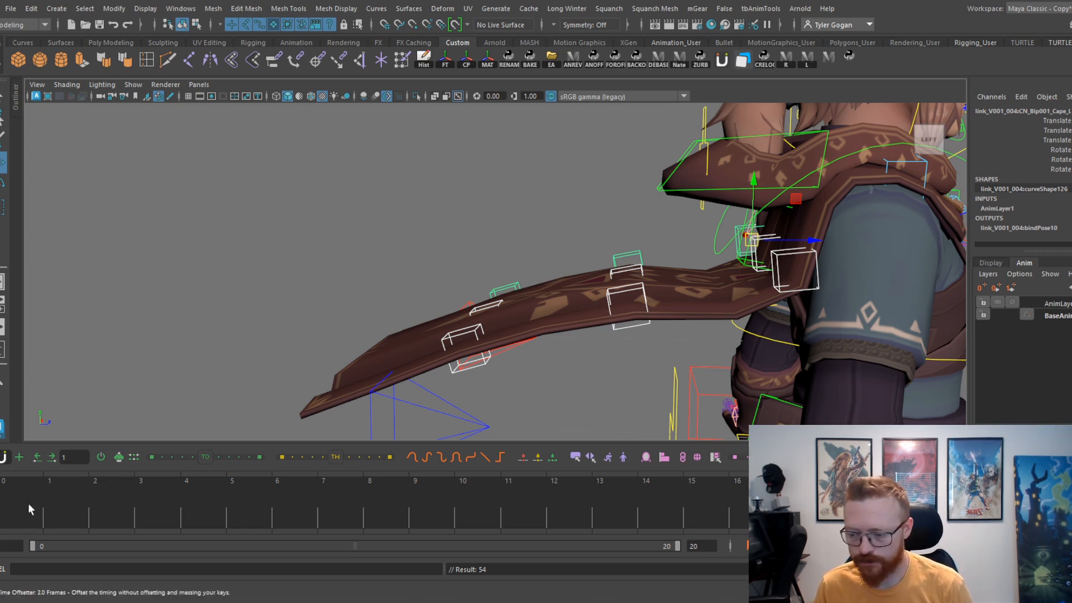
Step: Copy the cape controls' base-layer keys from frames 0 to 20 and extend the time range to frame 60
double_click(253, 508)
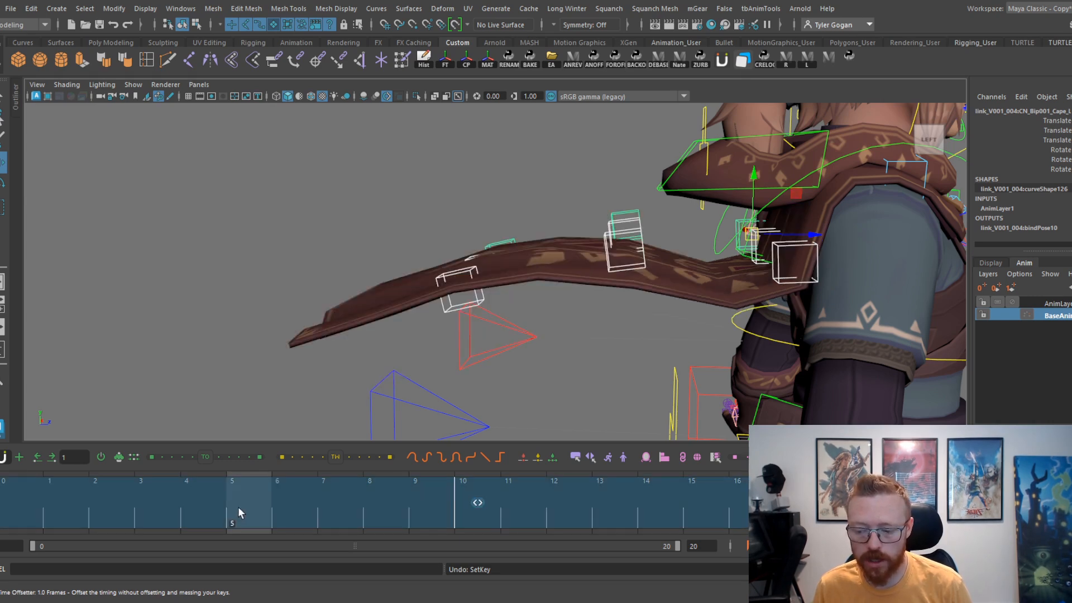
key(ctrl+c)
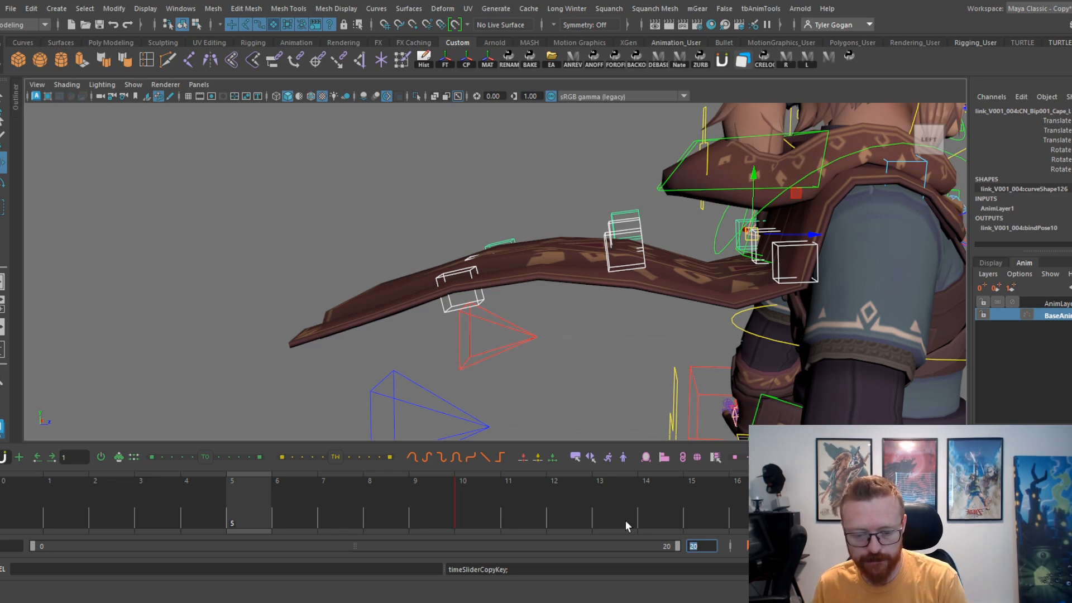
text(60)
key(Return)
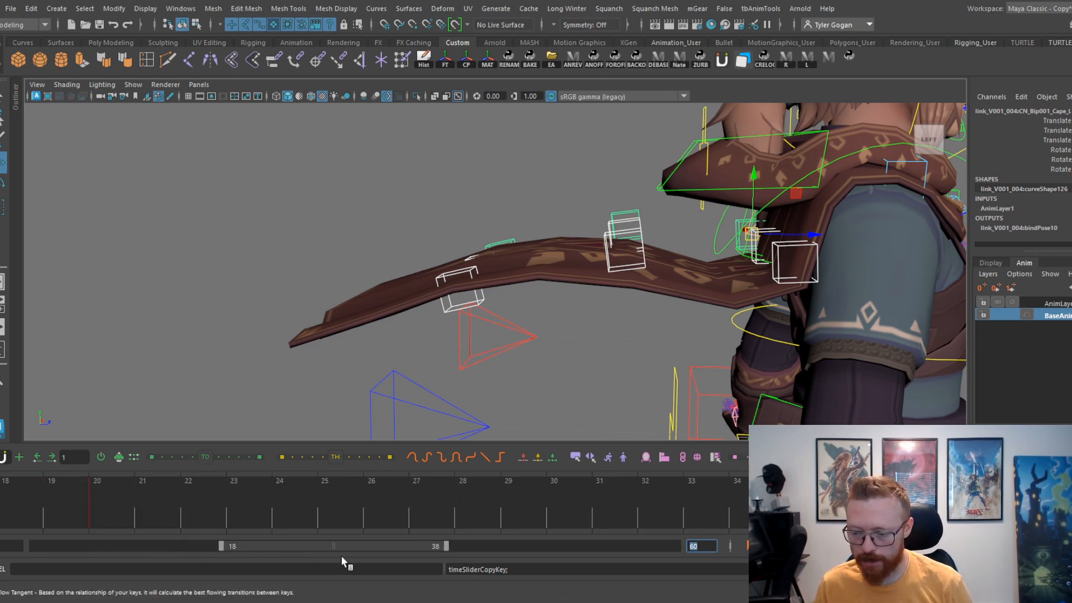
Step: Paste the copied cape keys over frames 20 to 40 and again over frames 40 to 60
double_click(350, 495)
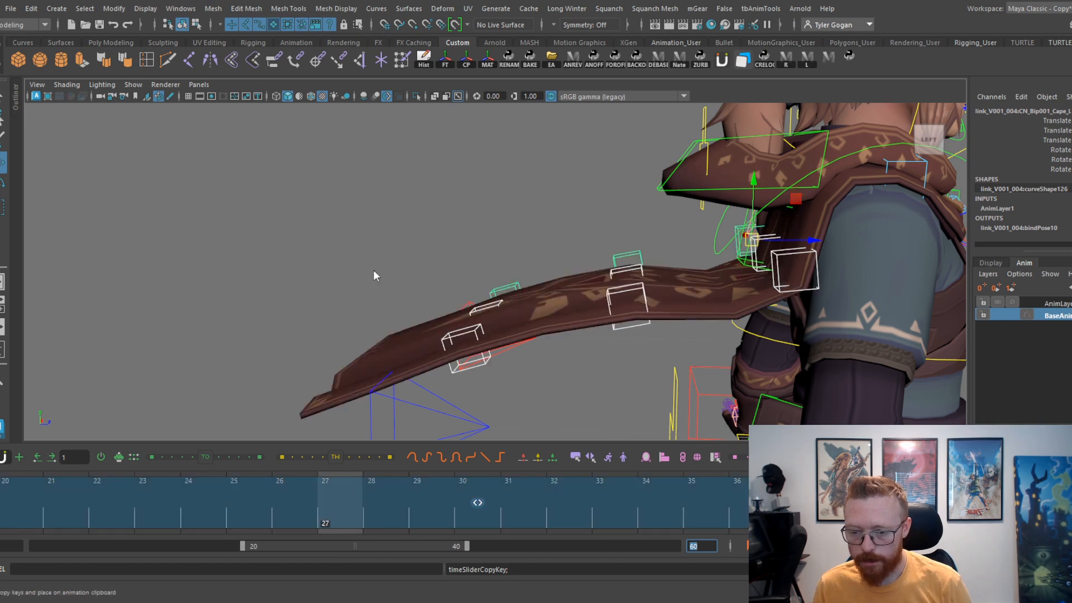
key(Delete)
key(ctrl+v)
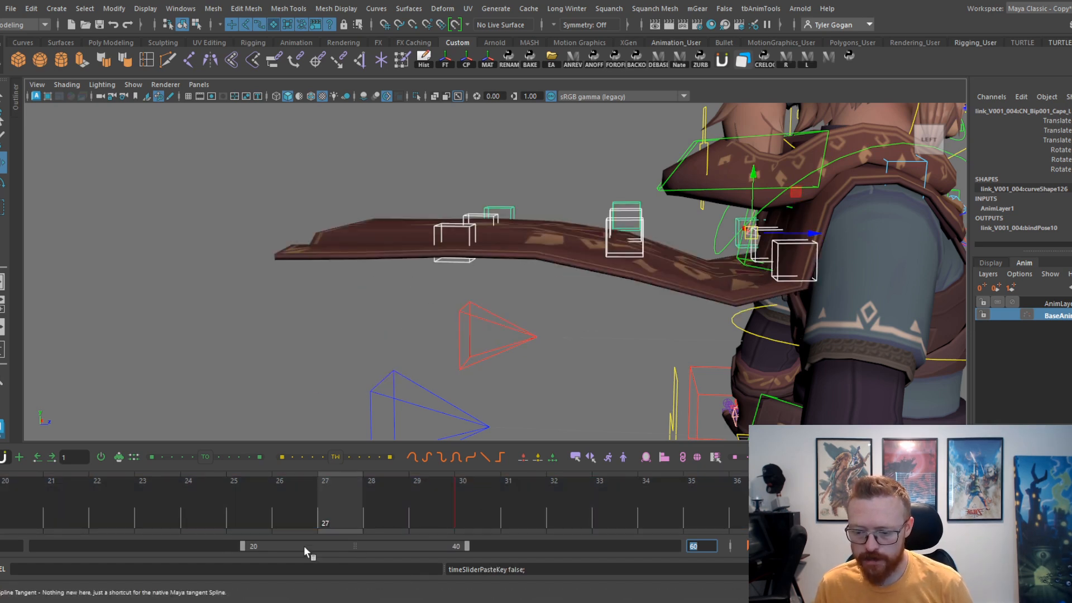
drag(304, 547, 522, 537)
double_click(510, 502)
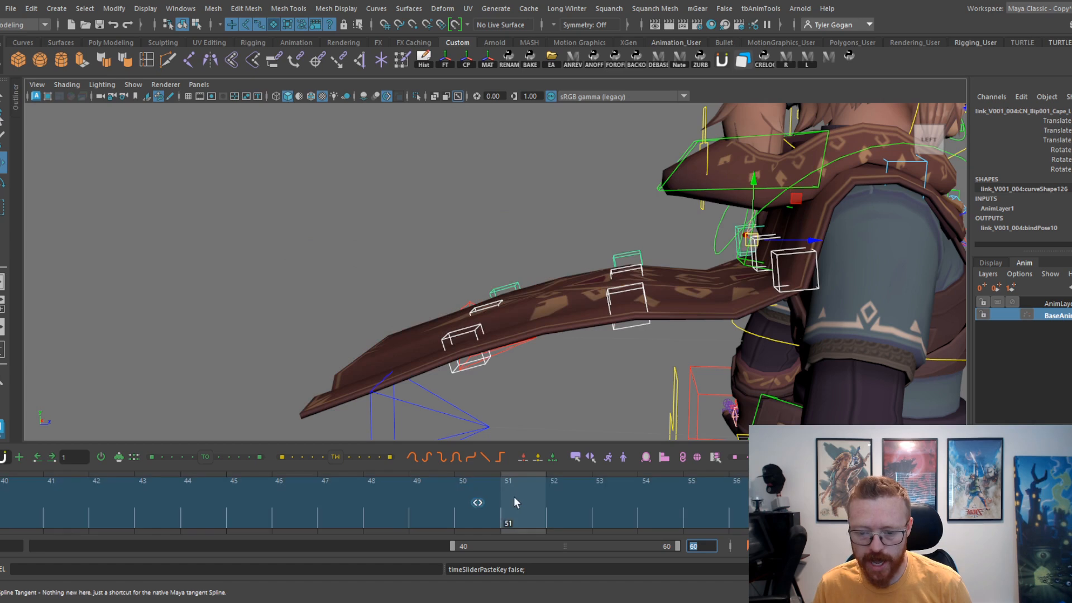
key(ctrl+v)
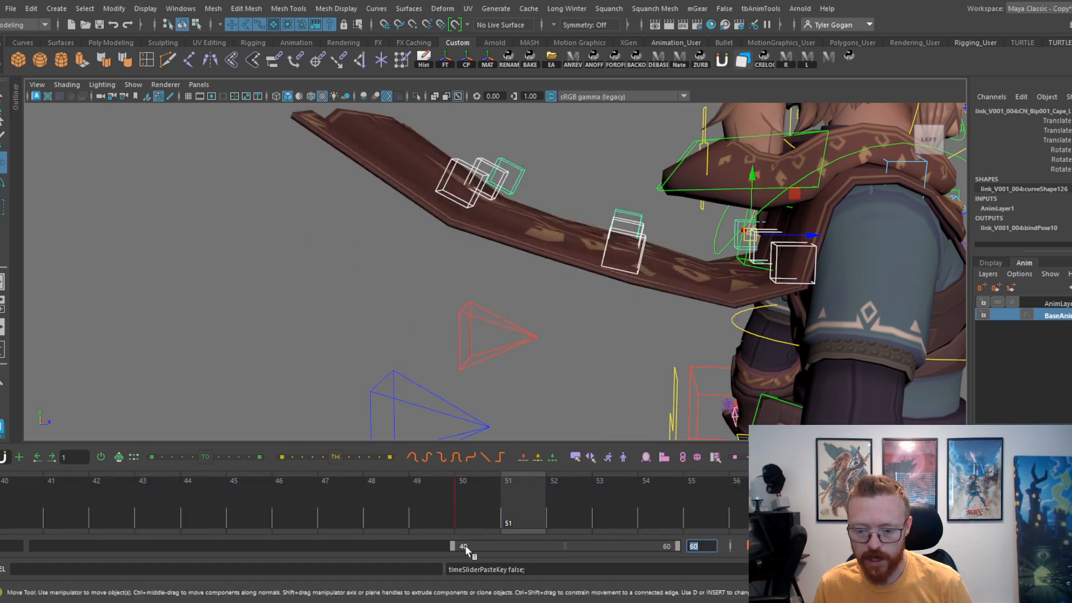
Step: Show the full range from frame 0 to 60 and play the extended cape animation
text(2)
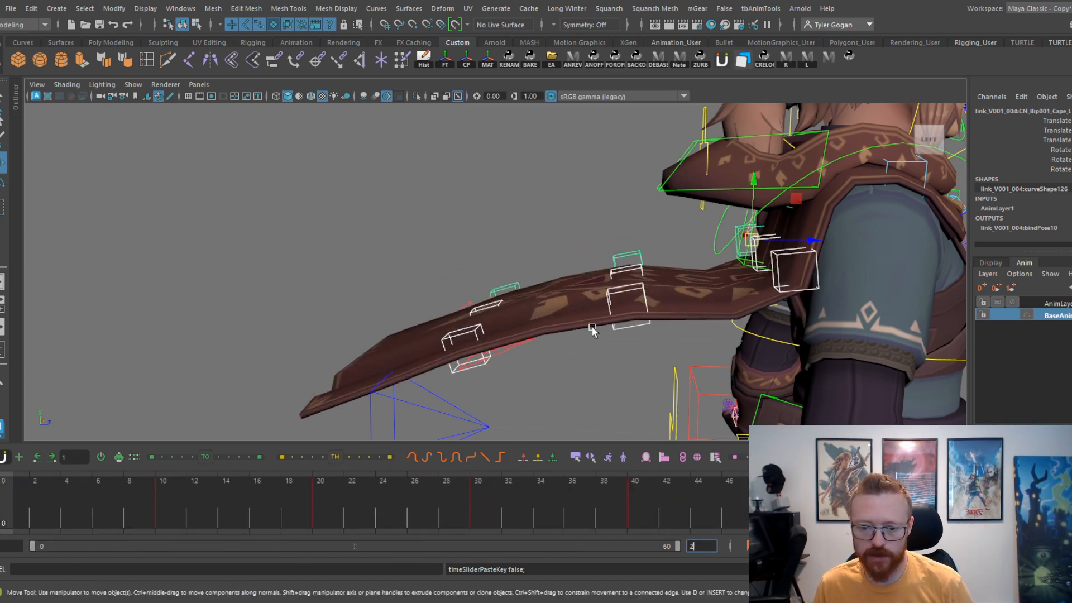
key(BackSpace)
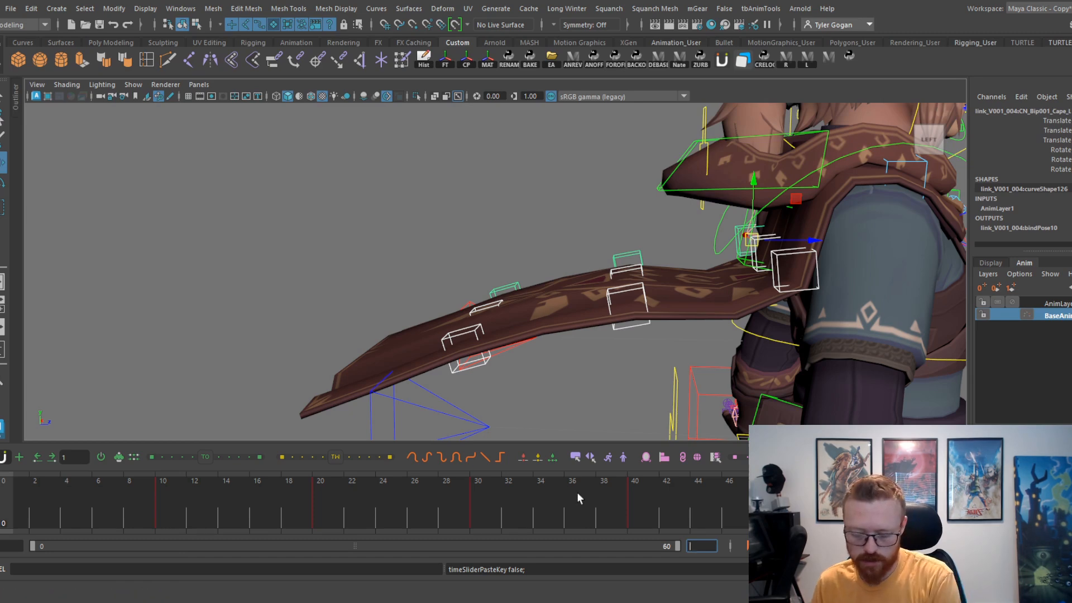
text(60)
key(Return)
key(alt+v)
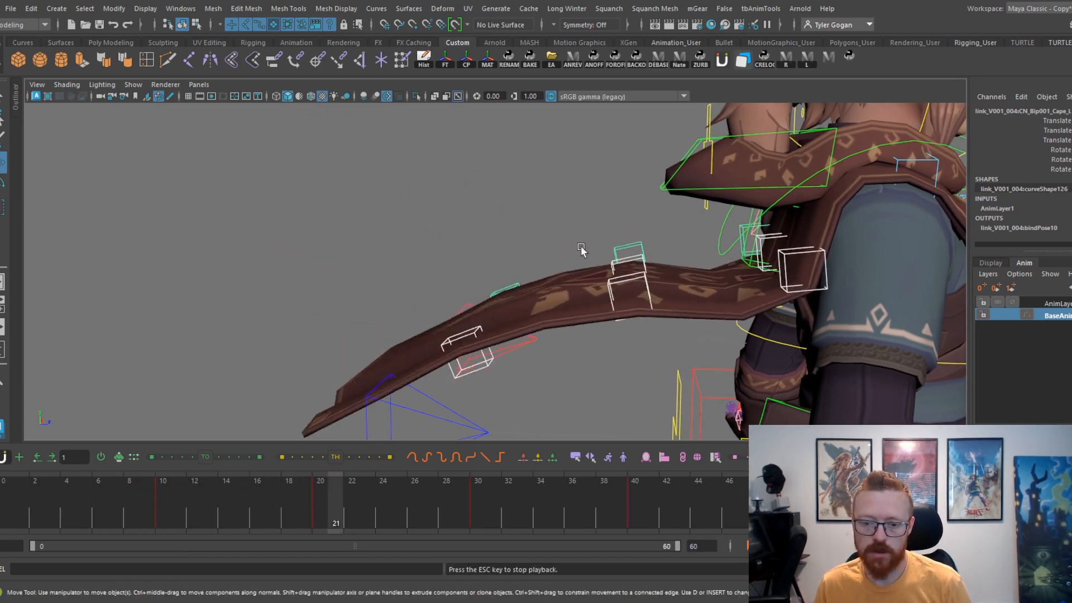
alt+right_drag(579, 313, 540, 293)
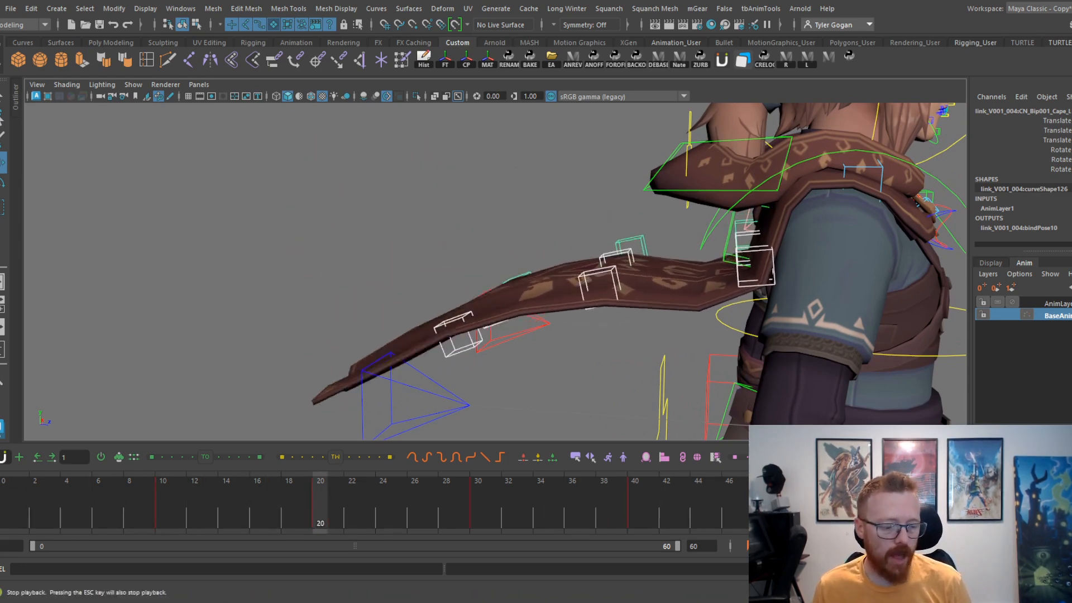
Step: Key the cape controls at frame 0 on the new animation layer and play the animation briefly
click(5, 519)
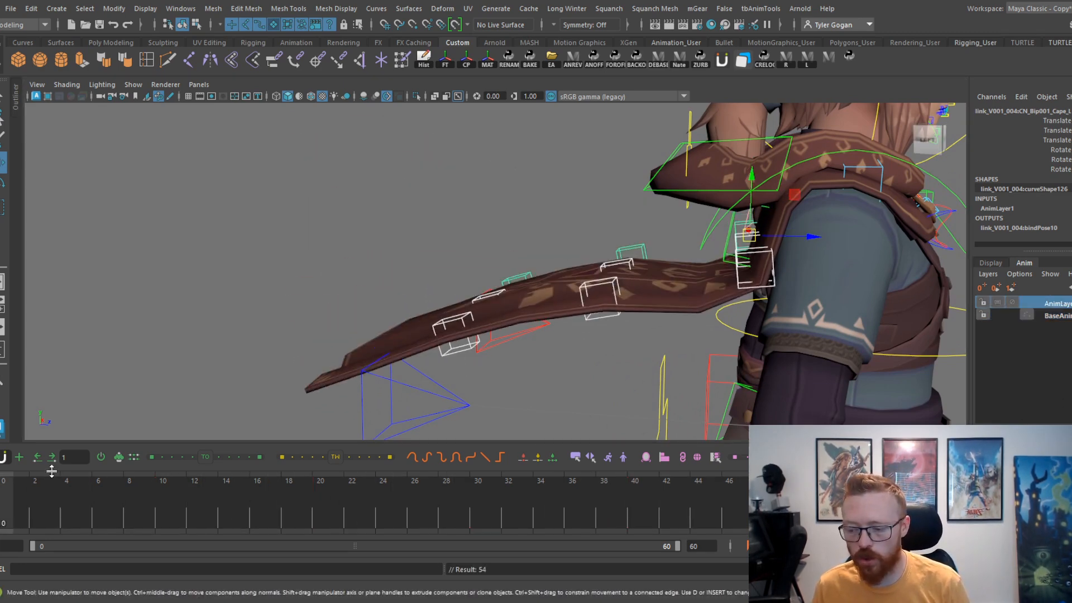
alt+right_drag(329, 311, 347, 307)
mouse_move(6, 504)
mouse_down()
mouse_move(17, 516)
mouse_move(148, 515)
mouse_move(67, 524)
mouse_move(384, 508)
mouse_move(837, 508)
mouse_move(4, 514)
mouse_up()
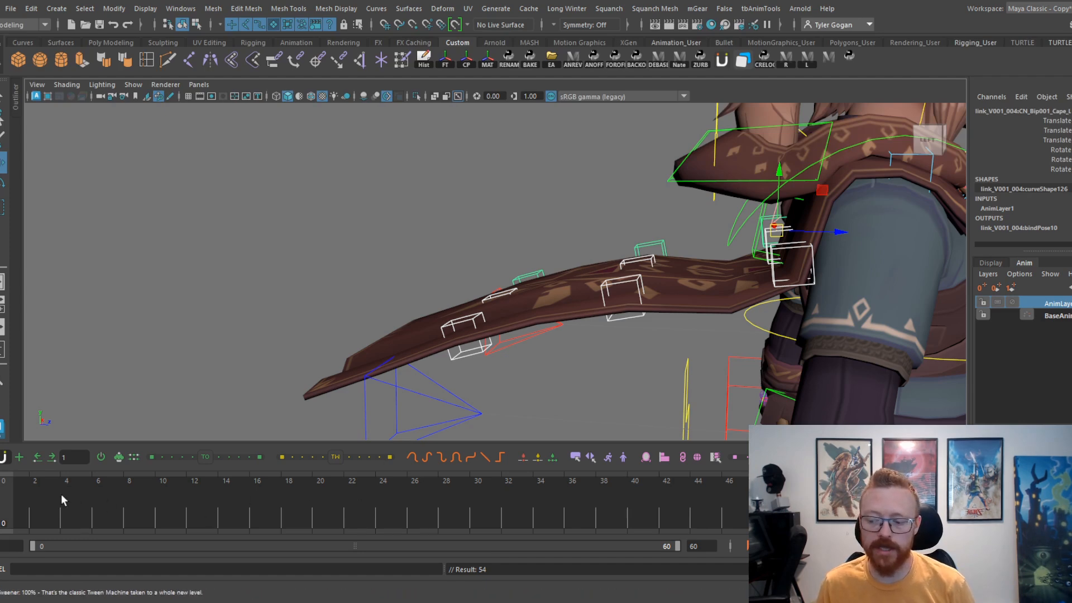
key(alt+v)
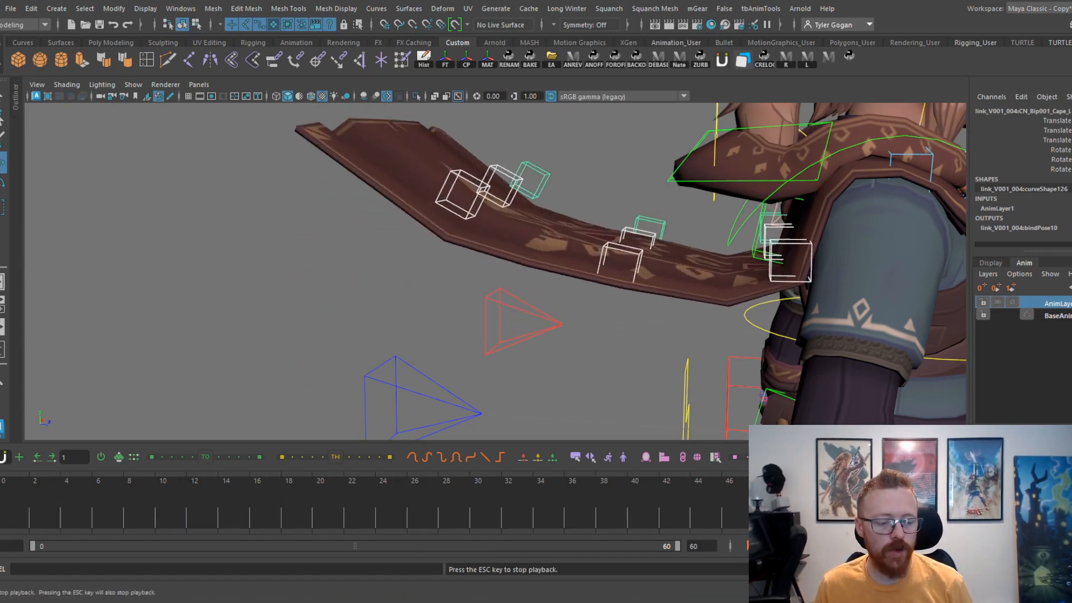
key(Escape)
Step: Rotate the cape controls on the animation layer to twist the cape one way at frame 6 and the opposite way at frame 19
drag(1, 513, 96, 514)
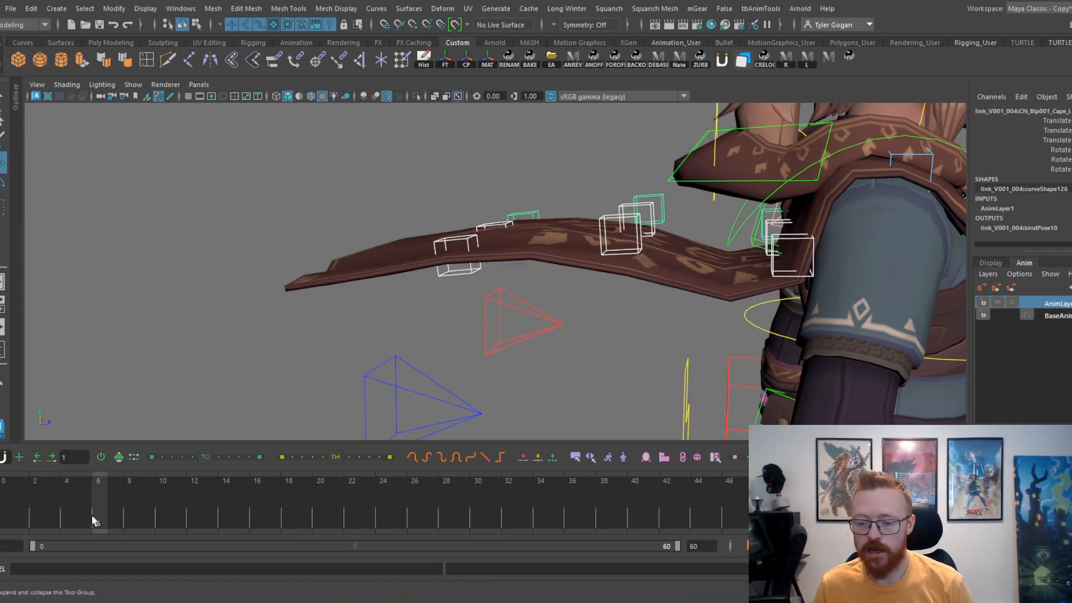
key(e)
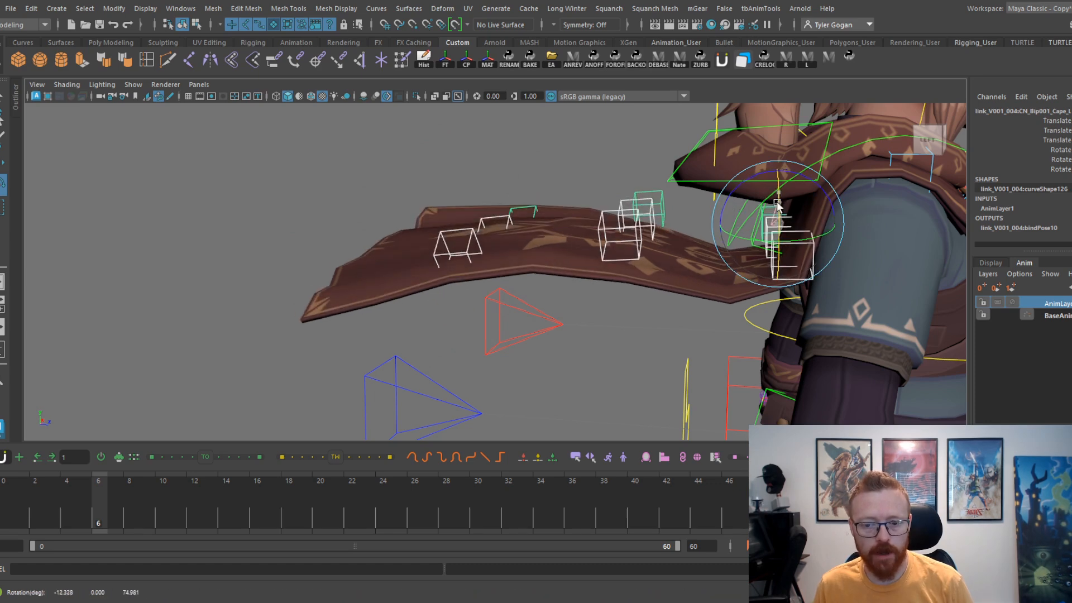
mouse_move(168, 511)
mouse_down()
mouse_move(128, 512)
mouse_move(314, 485)
mouse_move(350, 491)
mouse_move(186, 515)
mouse_move(304, 513)
mouse_up()
drag(777, 220, 772, 192)
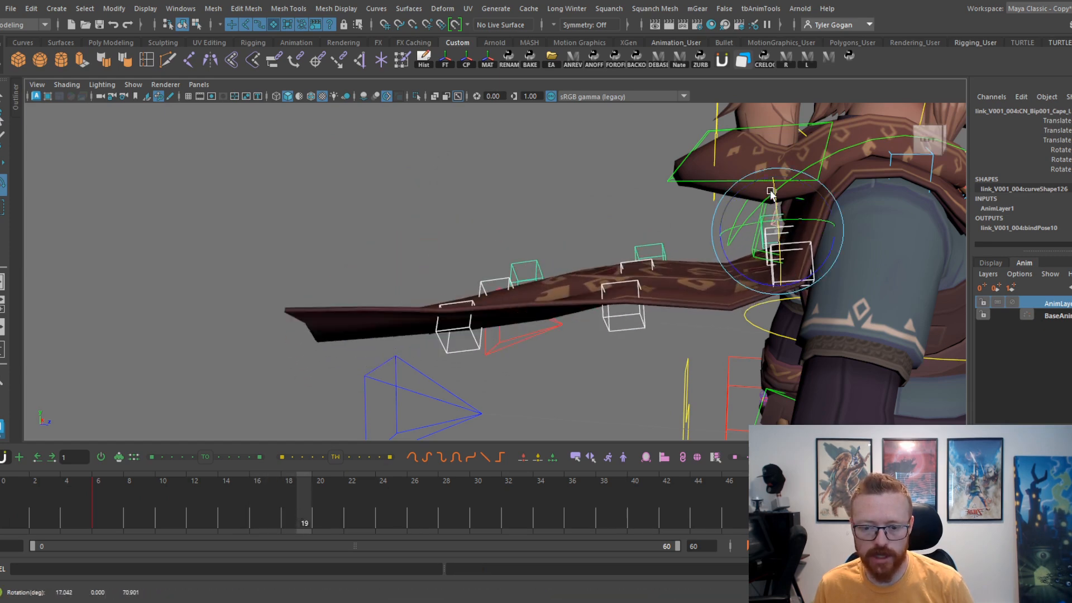
Step: Key the cape controls at frame 30 and key a further rotation of them at frame 34
drag(312, 512, 541, 528)
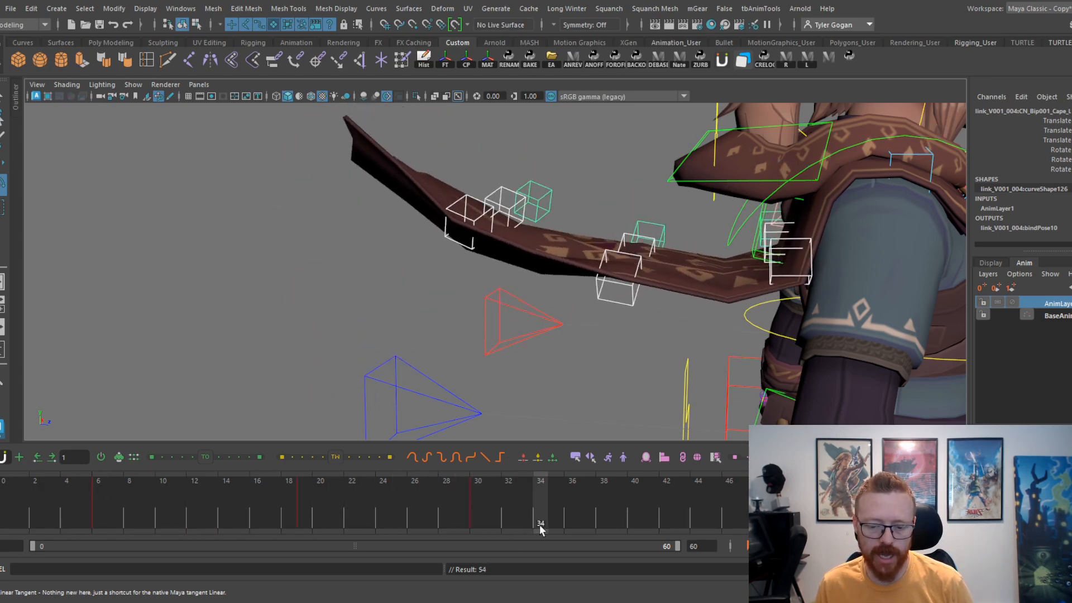
drag(734, 218, 764, 260)
key(s)
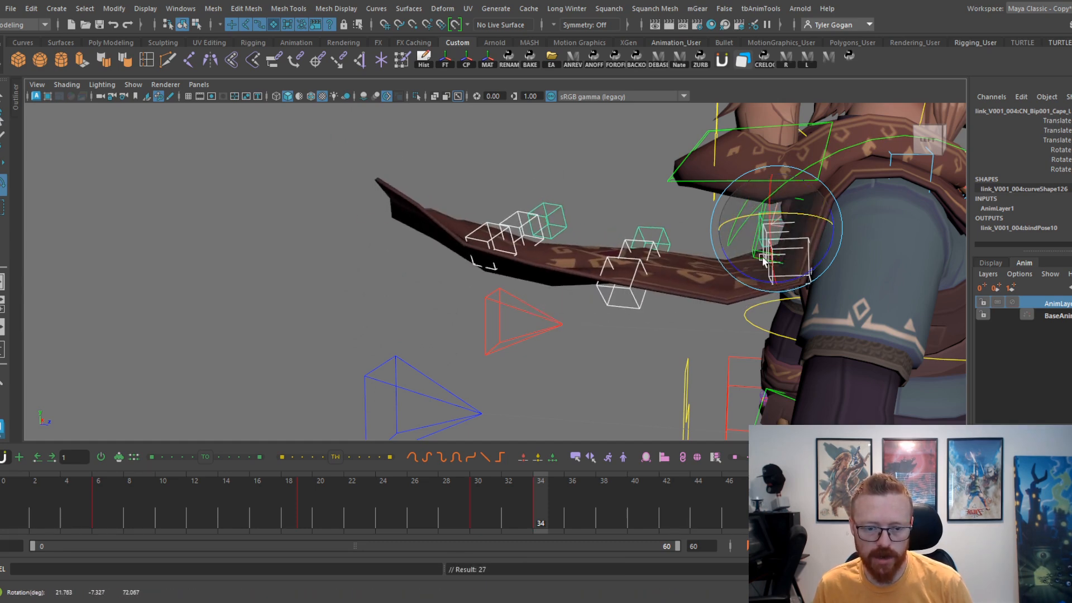
Step: Rotate the cape controls to vary the twist at frames 38 and 45, and key their frame 0 pose at the end frame
drag(342, 502, 604, 507)
drag(751, 227, 783, 247)
drag(545, 524, 712, 516)
drag(746, 208, 751, 220)
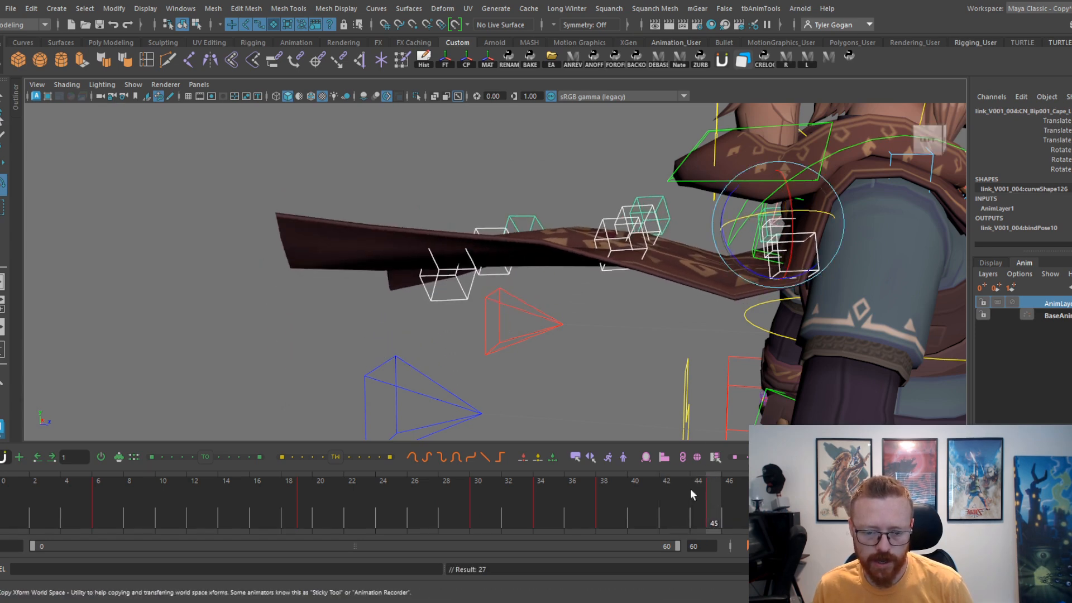
drag(690, 494, 927, 512)
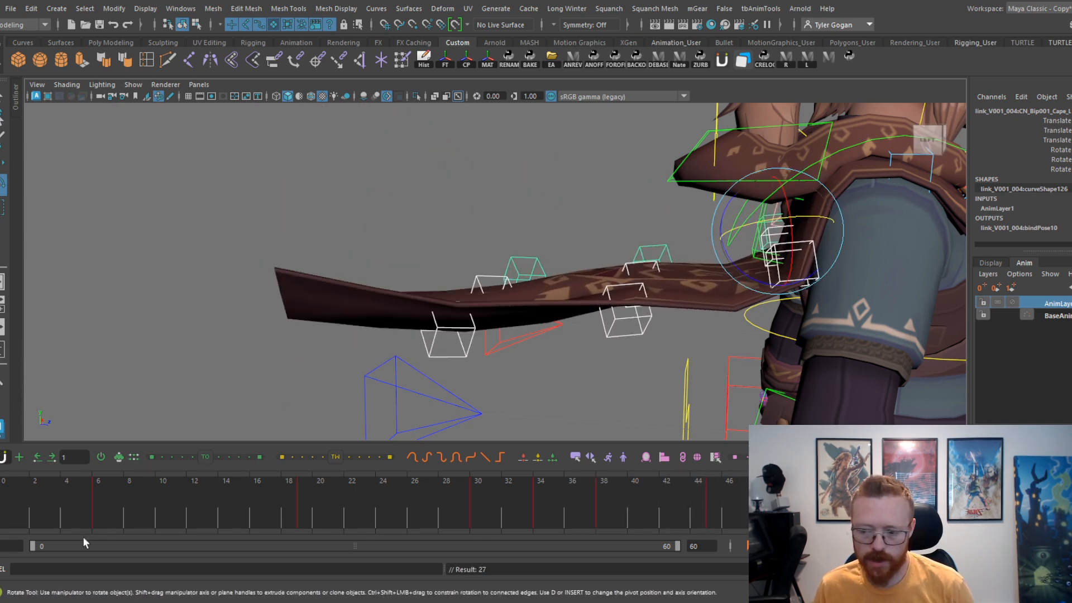
click(4, 516)
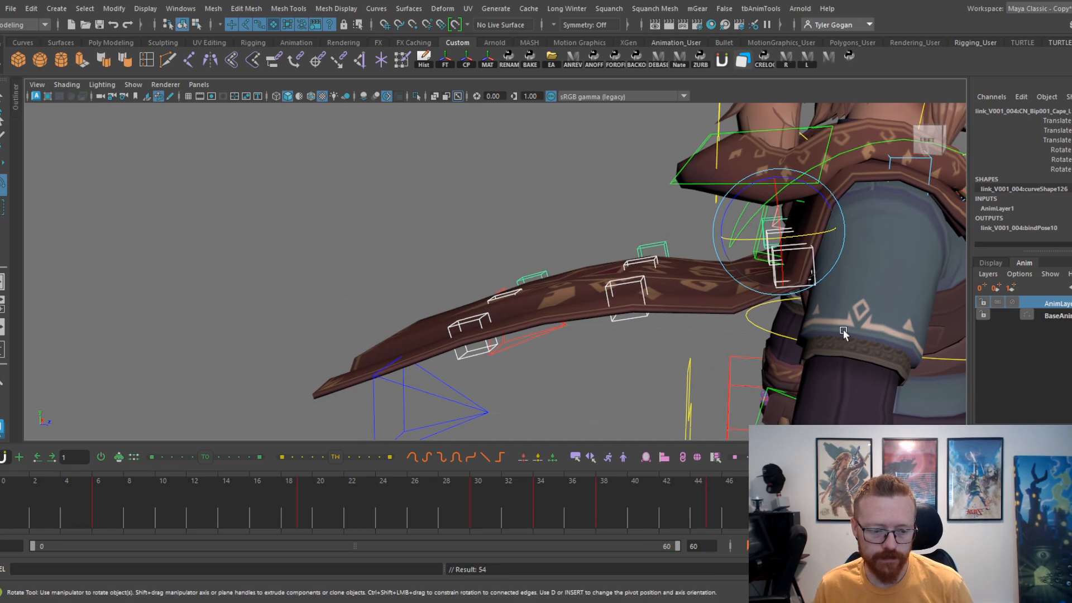
Step: Play back the animation and examine the cape's twisting motion from the side and from behind
key(alt+v)
alt+drag(708, 268, 711, 272)
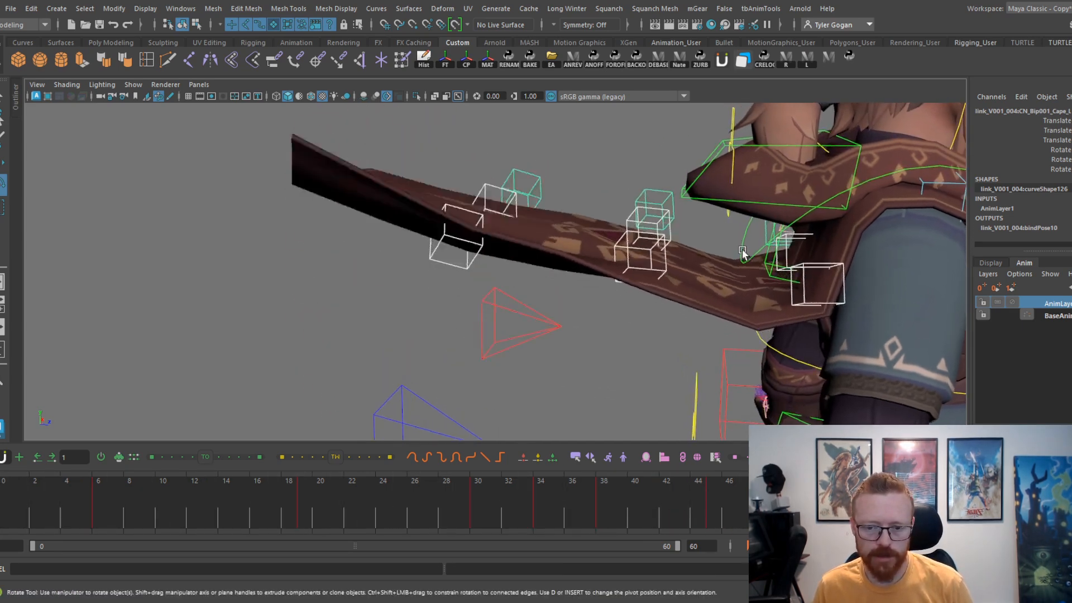
alt+right_drag(792, 322, 706, 310)
alt+drag(705, 309, 781, 314)
alt+middle_drag(844, 316, 709, 257)
alt+drag(708, 256, 645, 292)
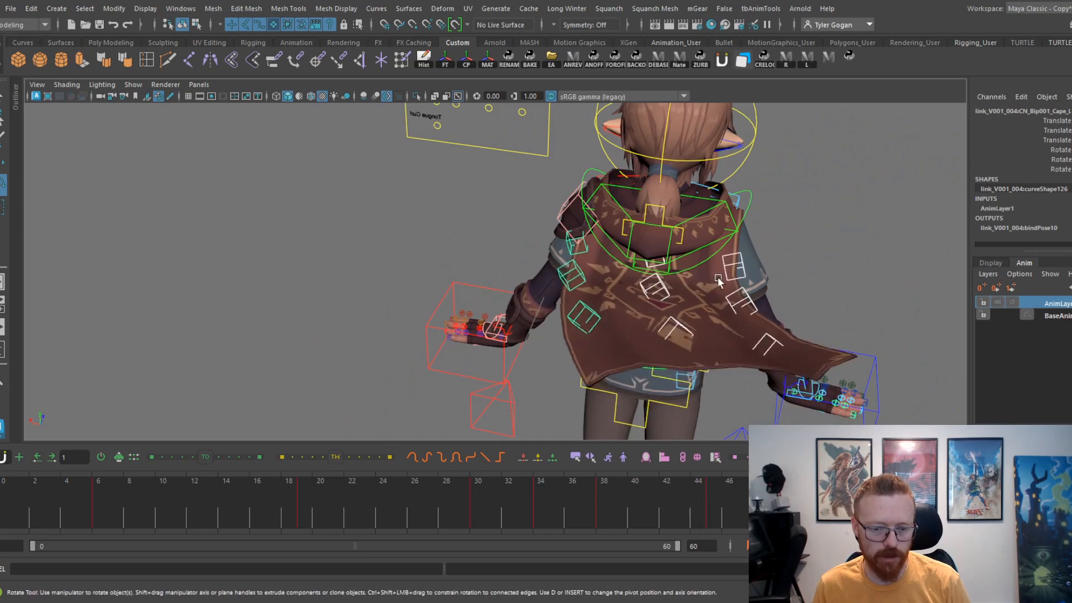
alt+middle_drag(720, 280, 698, 270)
alt+right_drag(699, 270, 728, 237)
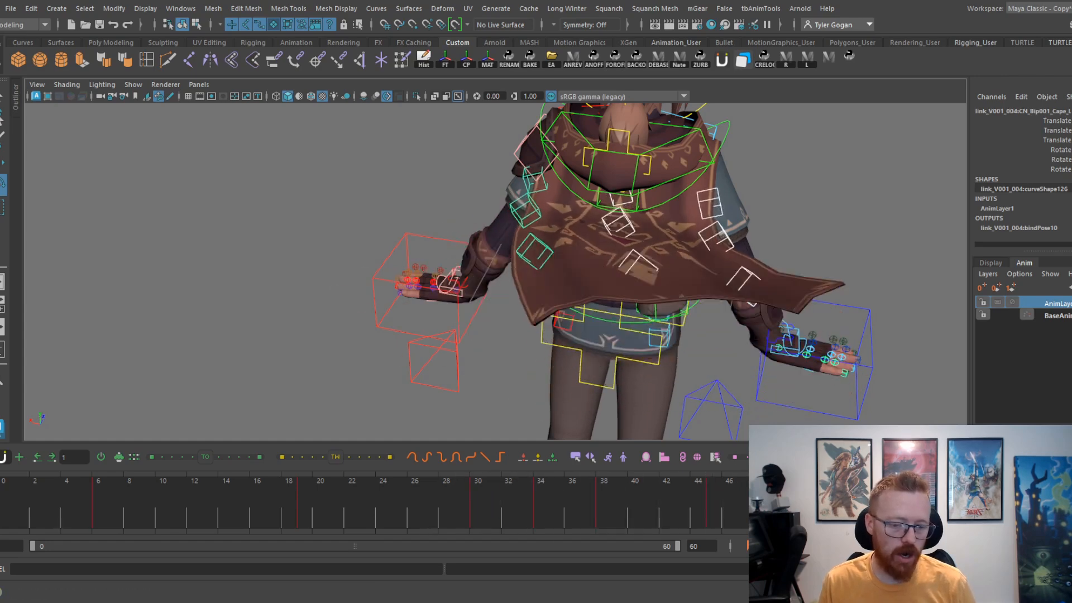
key(alt+v)
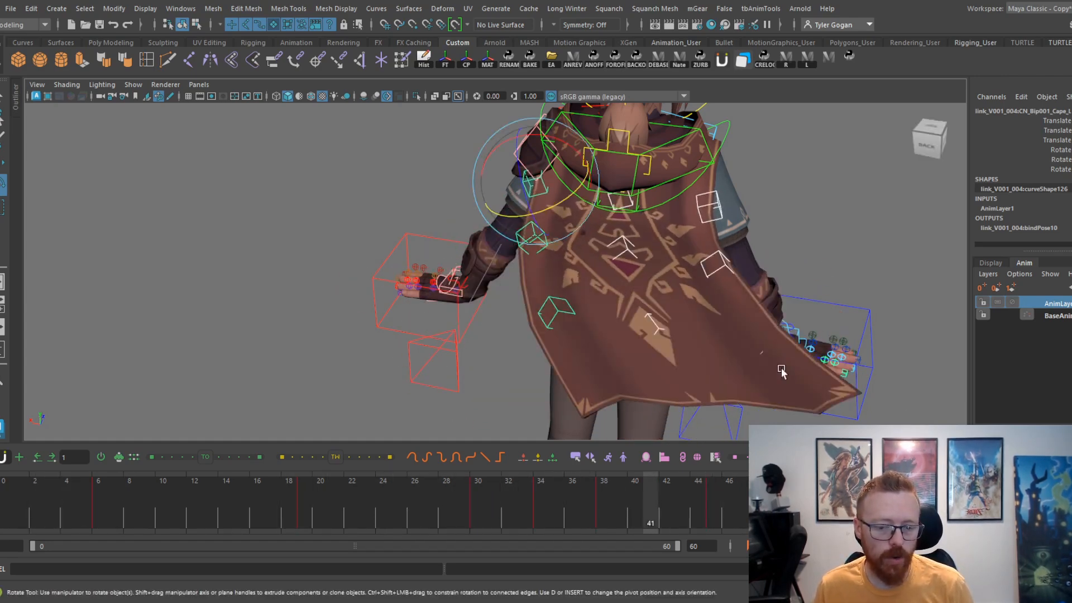
key(alt+v)
key(alt+v)
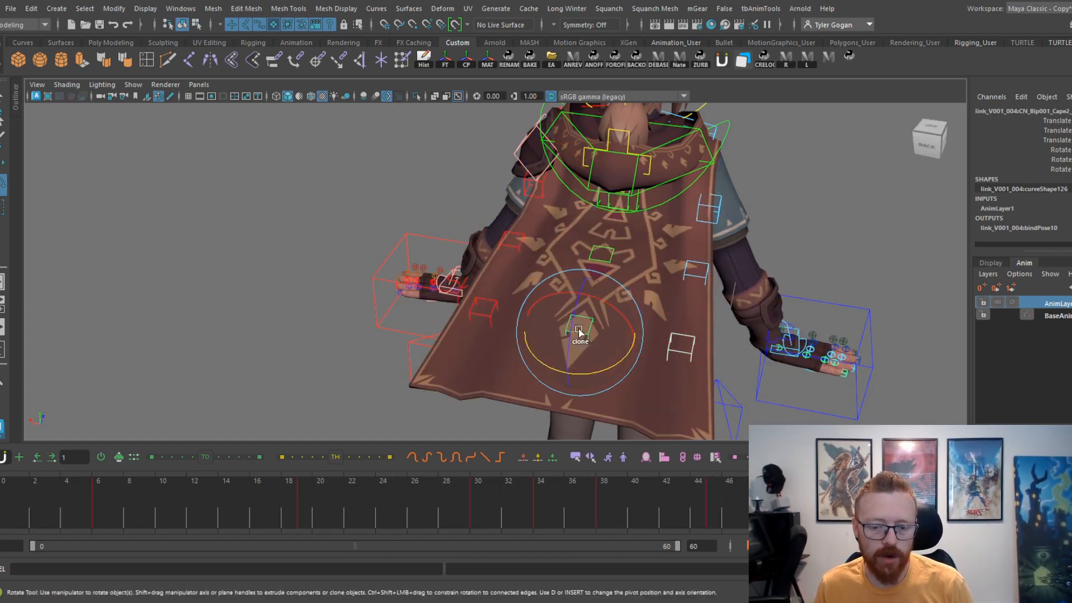
Step: Shift the animation-layer keys of the top row of cape controls earlier in time
drag(18, 498, 205, 528)
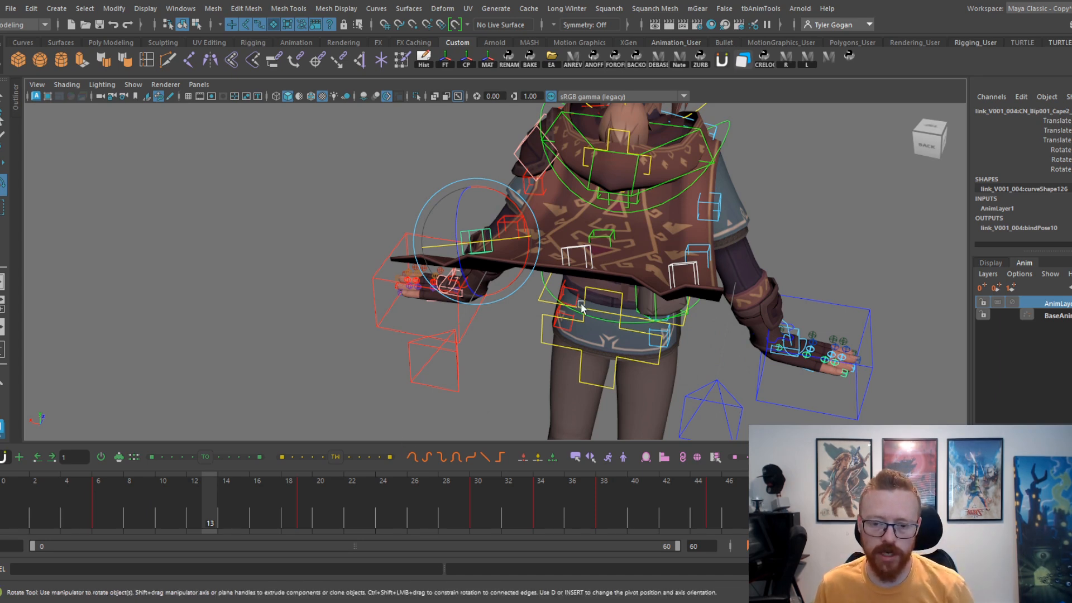
scroll(659, 205, up, 3)
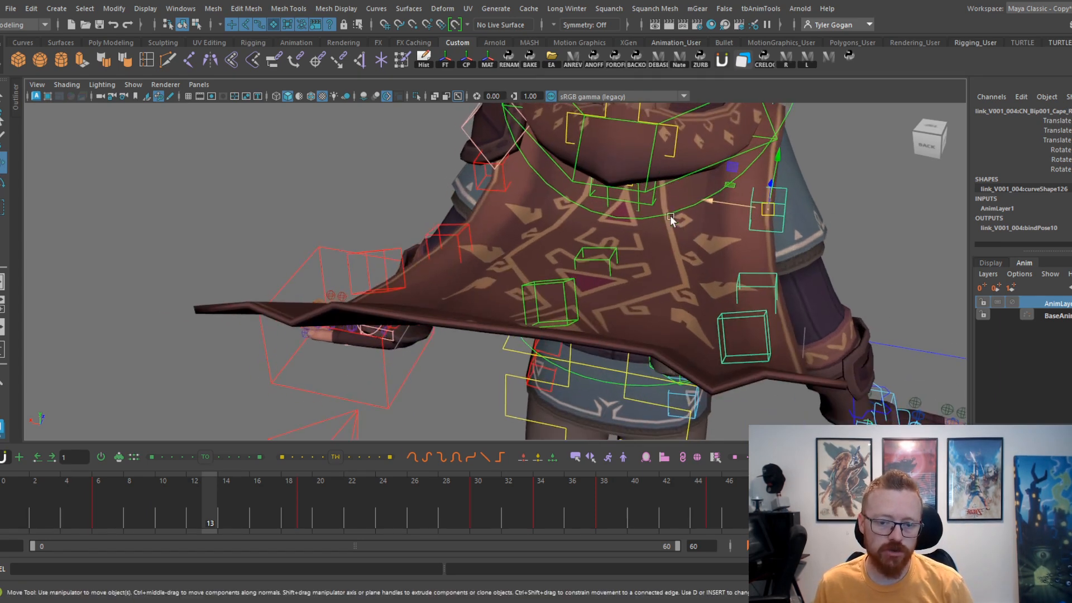
shift+drag(60, 505, 879, 507)
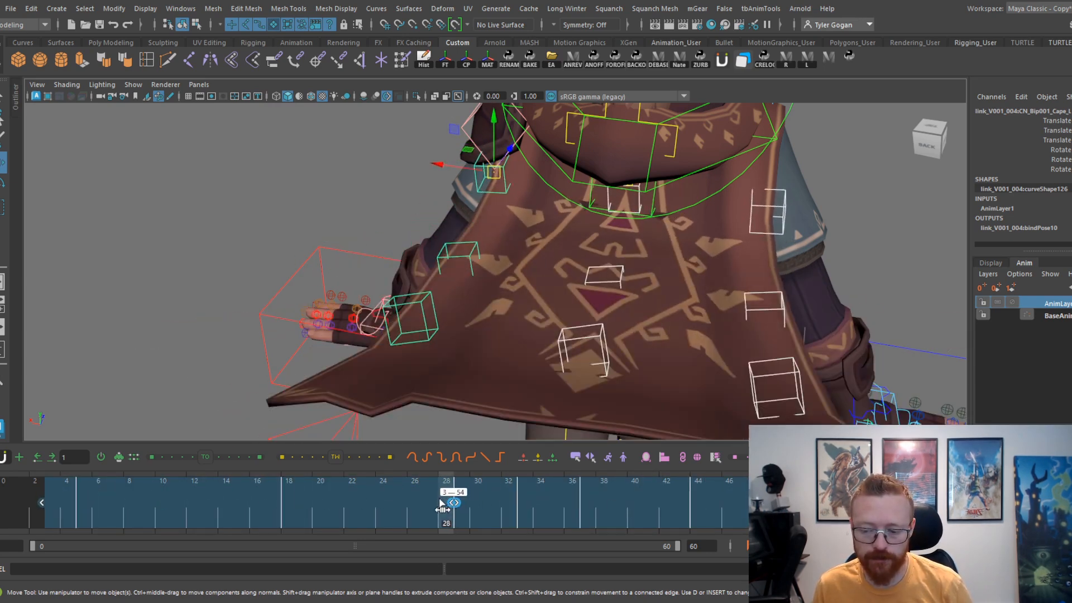
Step: Shift the animation-layer keys of the bottom row of cape controls two frames later and scrub through the result
click(318, 253)
scroll(424, 301, down, 2)
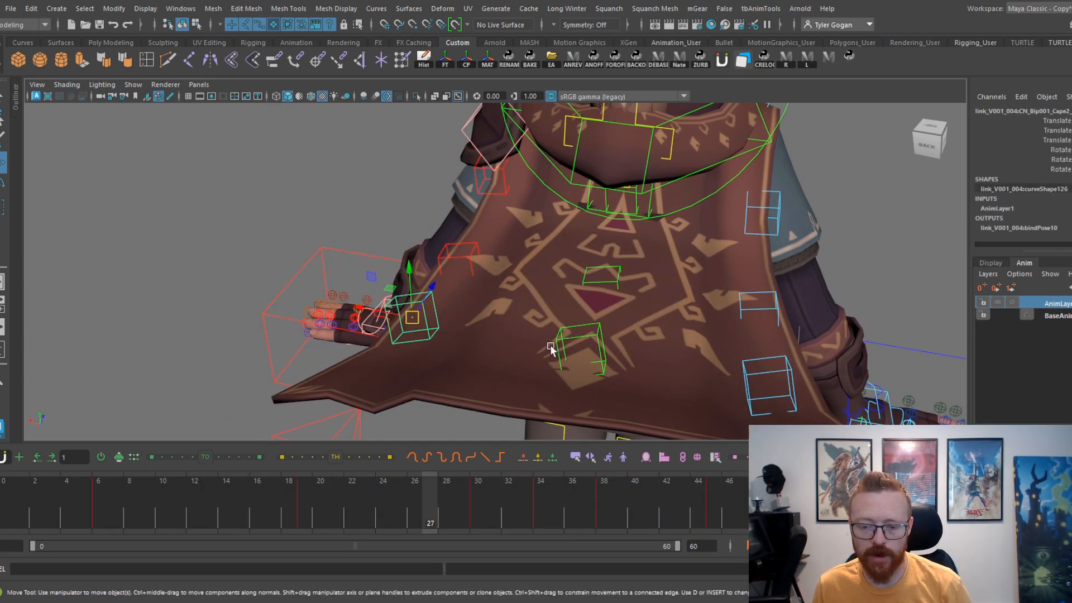
shift+drag(63, 511, 771, 480)
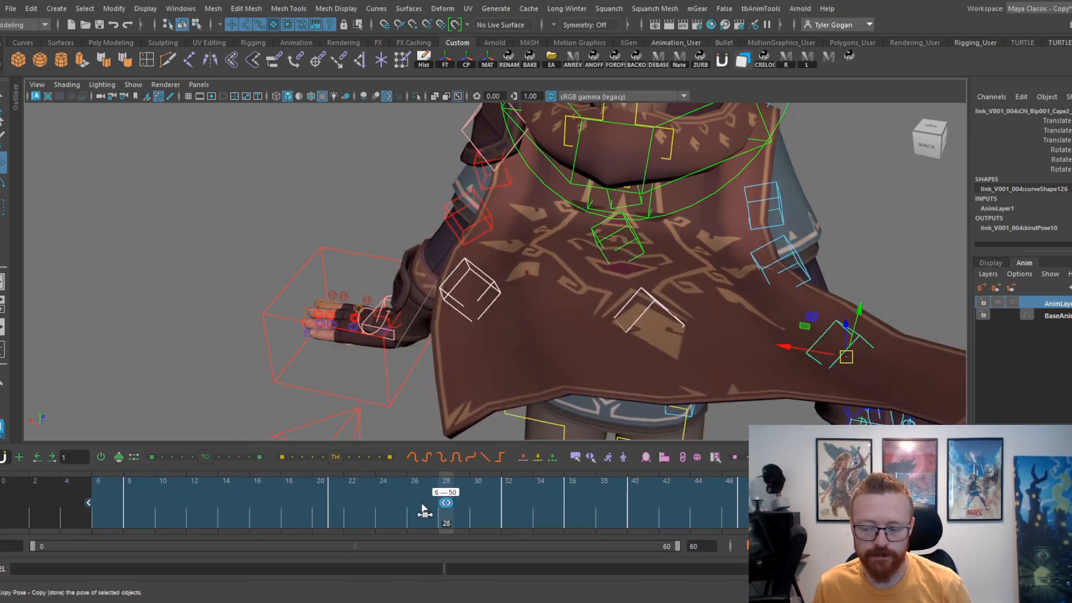
drag(21, 493, 667, 476)
Step: Play back the animation and examine the offset cape motion from behind
scroll(679, 353, down, 3)
alt+middle_drag(679, 352, 533, 353)
click(35, 491)
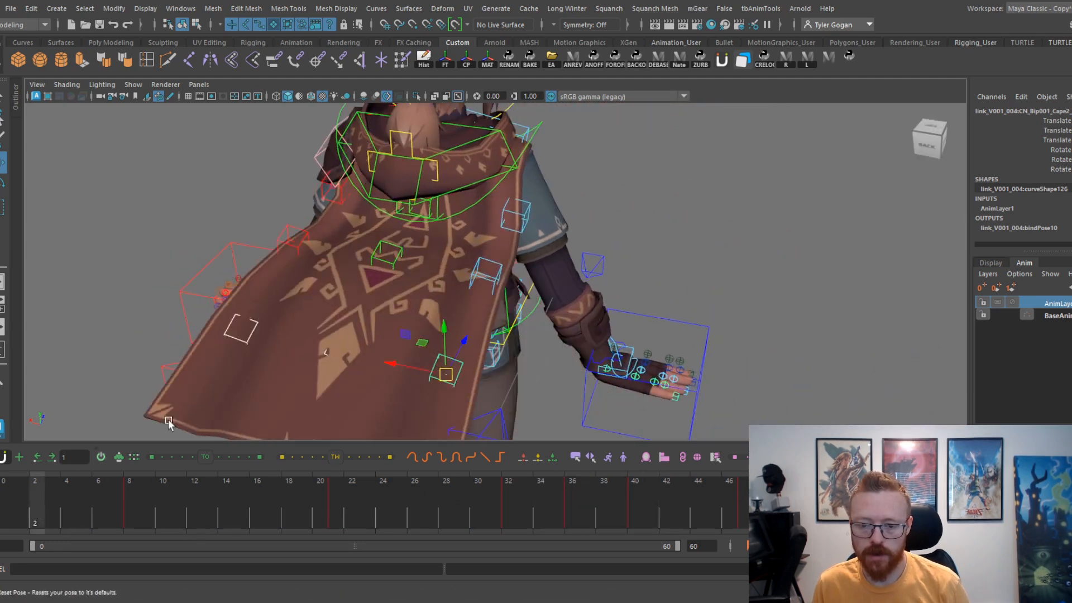
key(alt+v)
scroll(454, 326, down, 2)
alt+drag(454, 325, 541, 329)
alt+right_drag(584, 313, 616, 320)
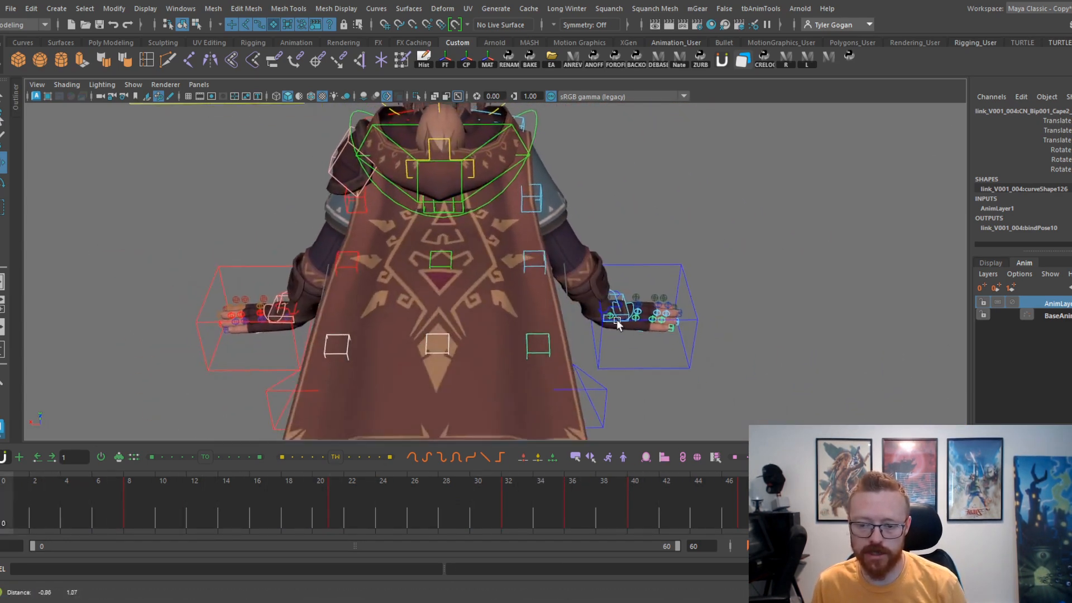
alt+middle_drag(617, 320, 632, 316)
key(Escape)
drag(394, 501, 571, 527)
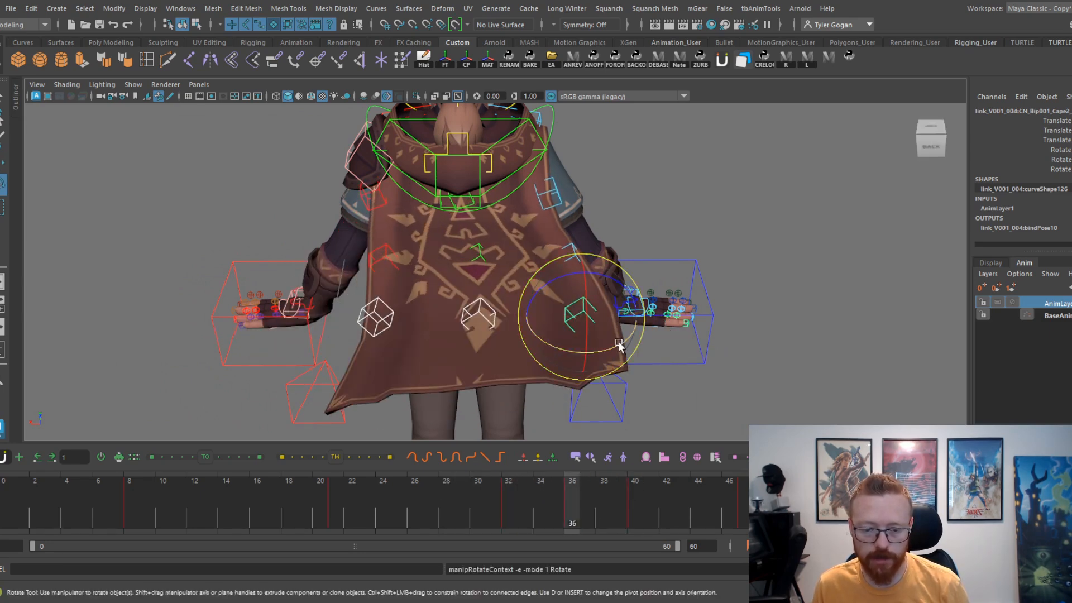
drag(495, 532, 540, 514)
key(ctrl+z)
key(ctrl+z)
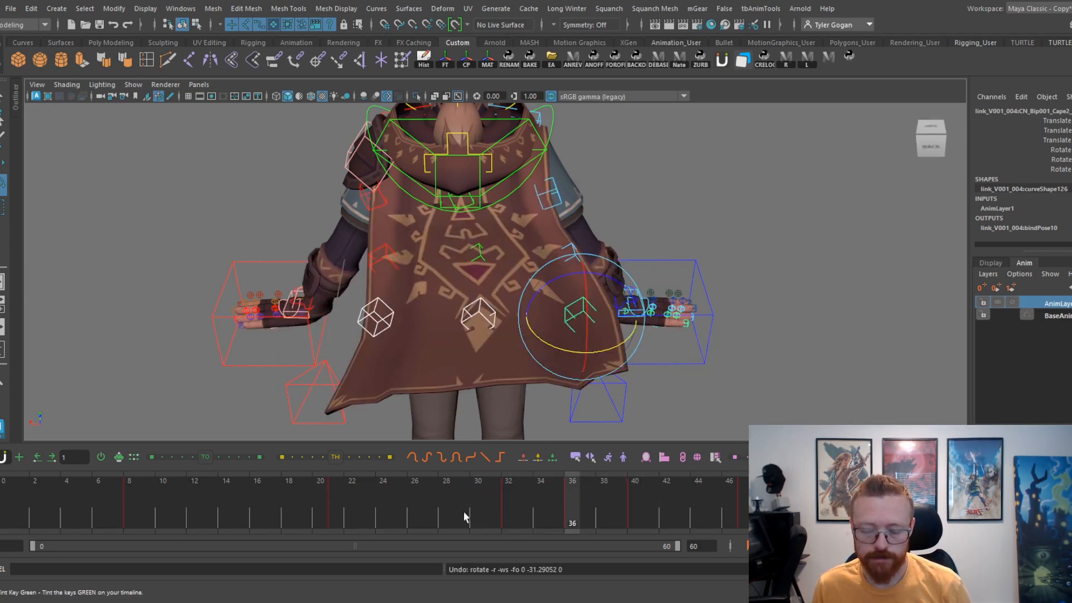
Step: Rotate the bottom row of cape controls to add twist variation, keying frames 28, 44 and 47
drag(463, 511, 431, 540)
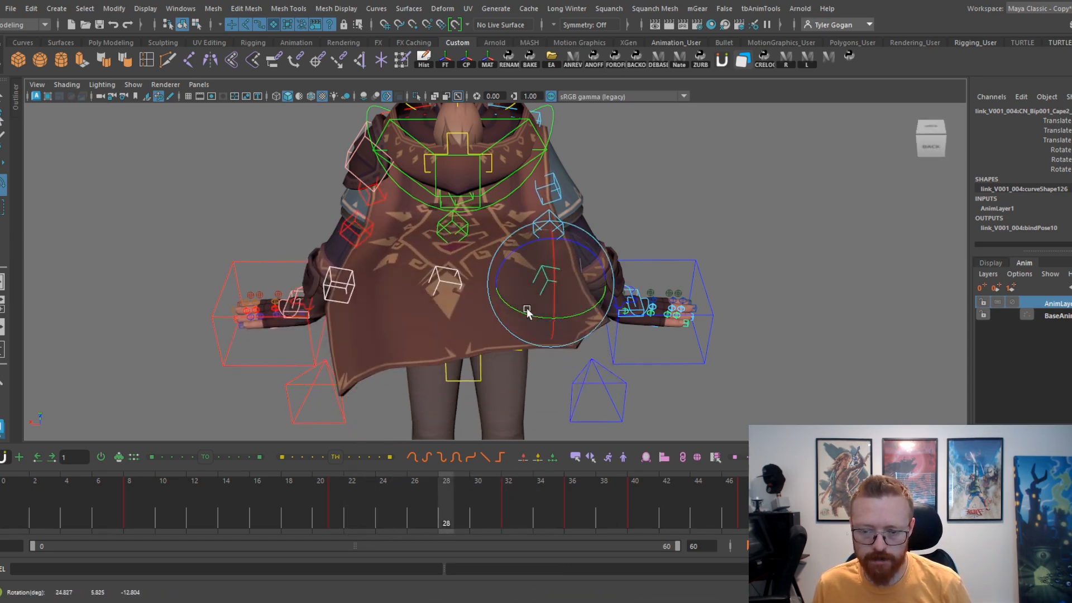
drag(333, 506, 761, 512)
click(489, 502)
key(e)
alt+drag(743, 422, 742, 398)
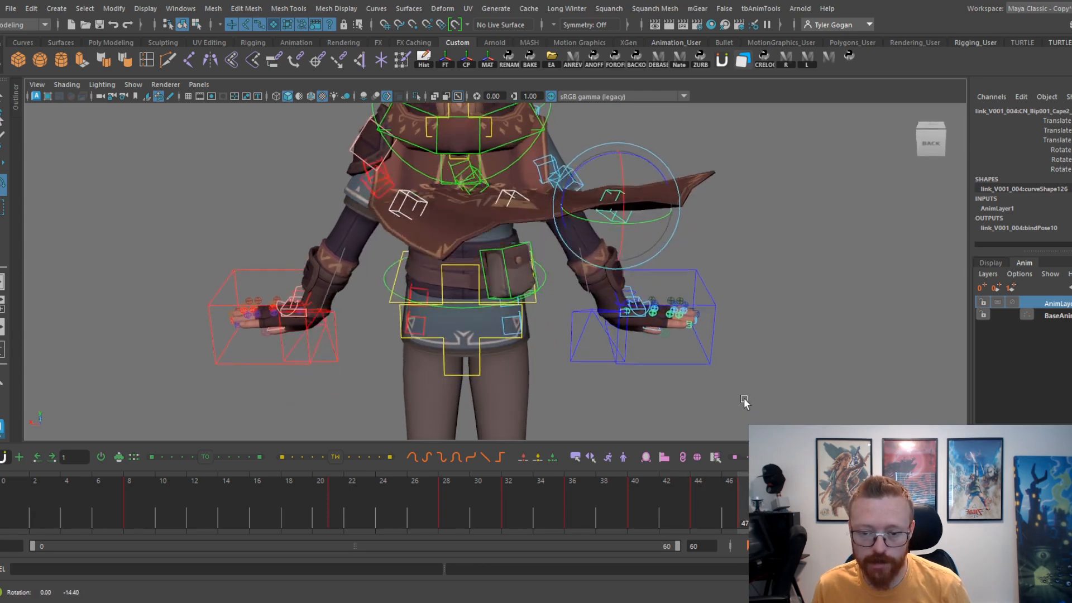
drag(760, 512, 932, 514)
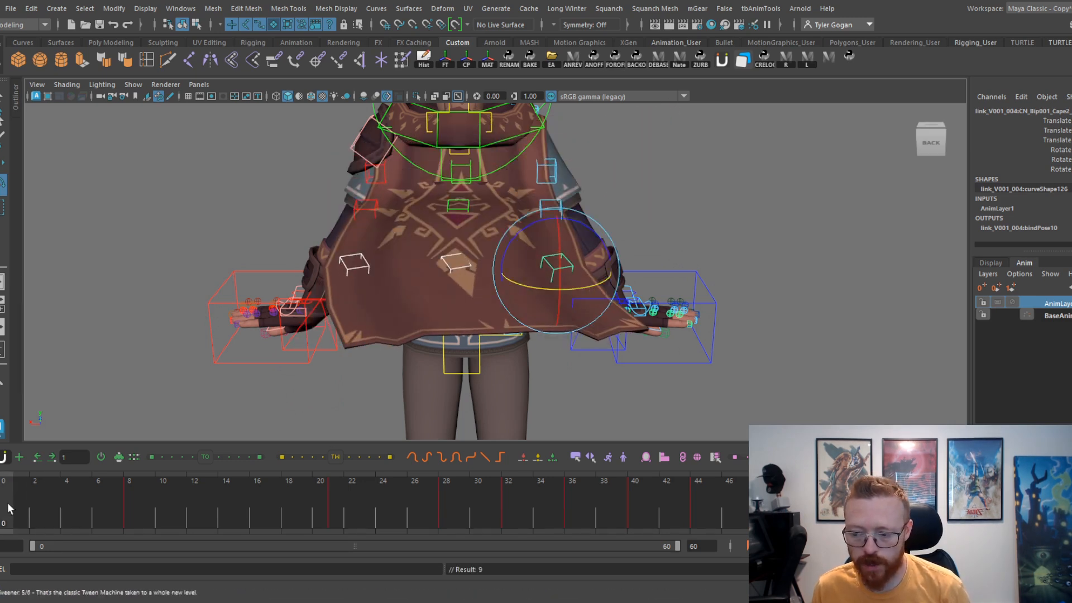
Step: Key the bottom row of cape controls at frame 15 and scrub through the cape motion
drag(7, 500, 118, 498)
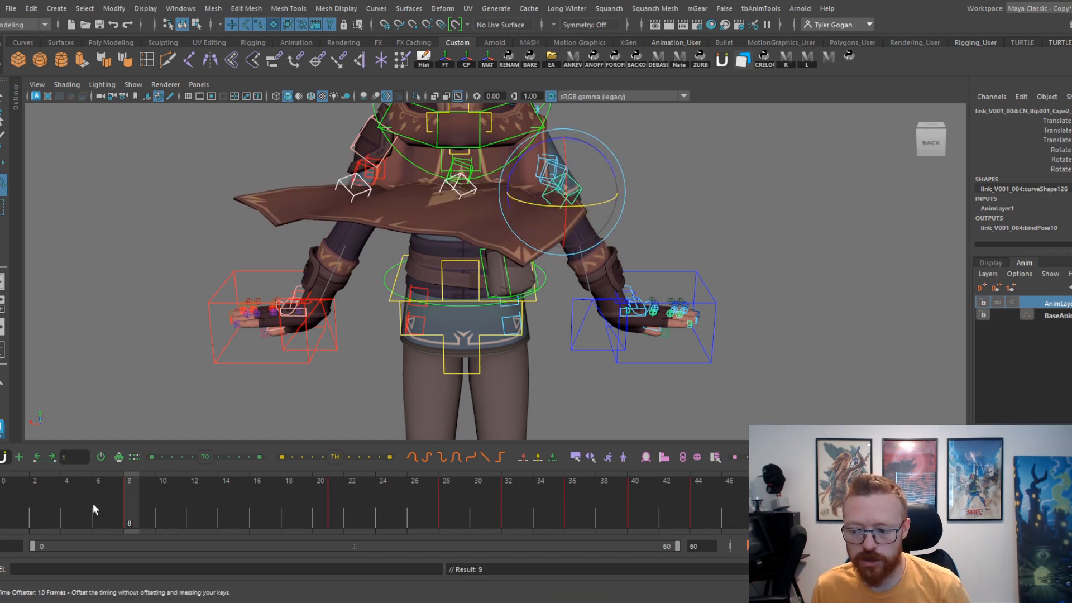
drag(92, 505, 125, 522)
drag(219, 504, 470, 434)
drag(125, 484, 242, 490)
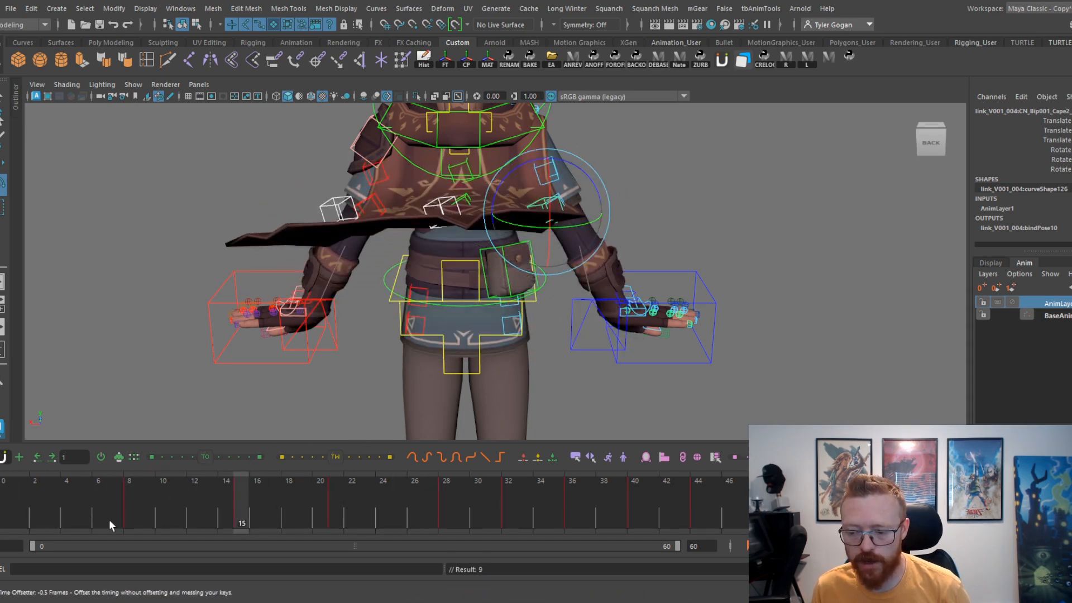
drag(109, 525, 125, 498)
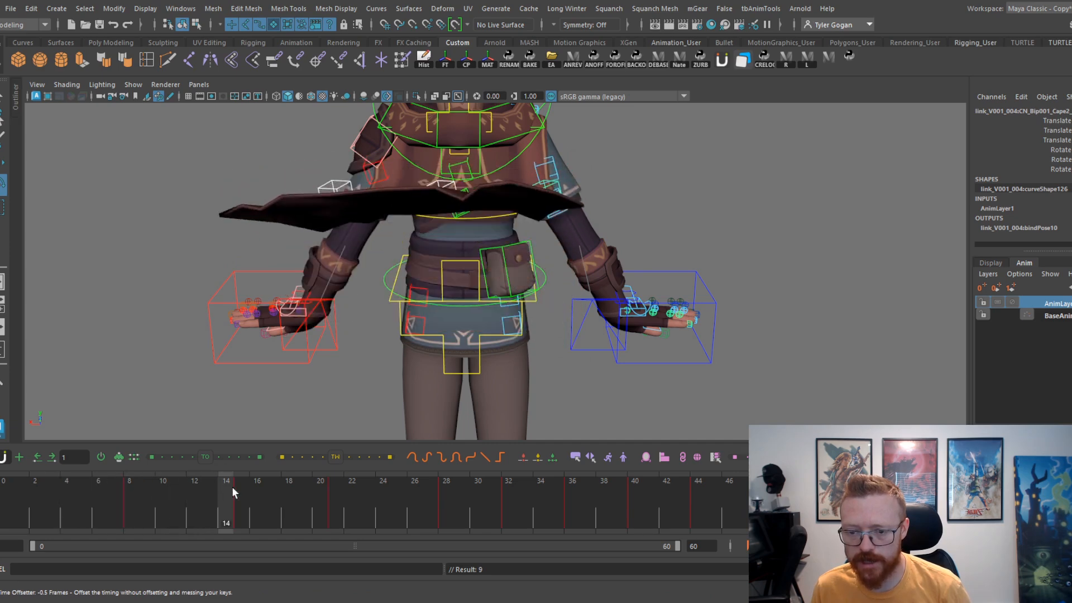
drag(232, 491, 722, 364)
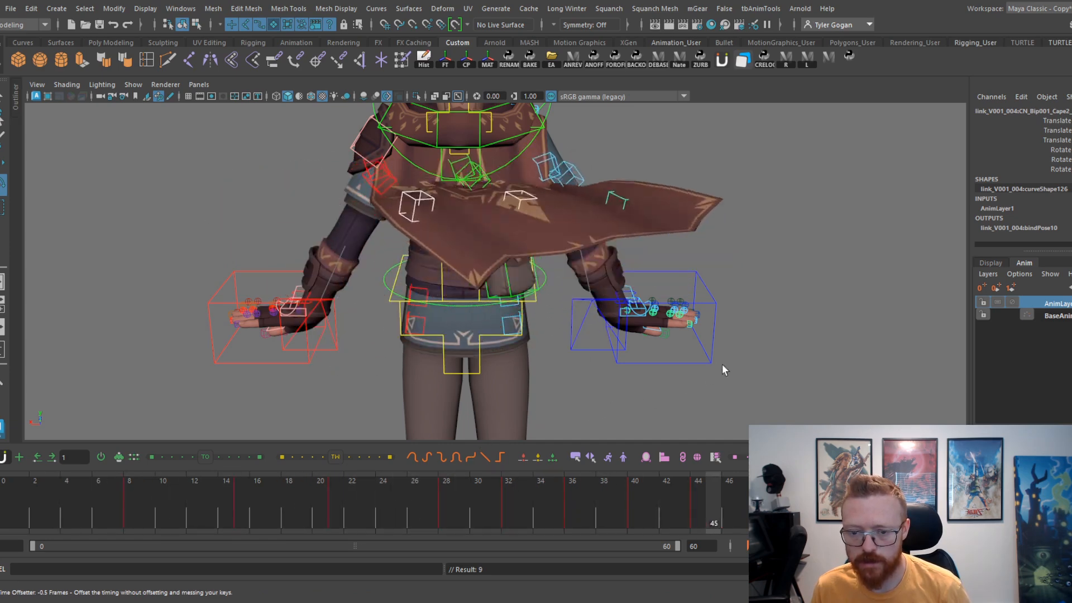
Step: Play the animation, hide the rig controls and examine the cape motion from behind and from the side
key(alt+v)
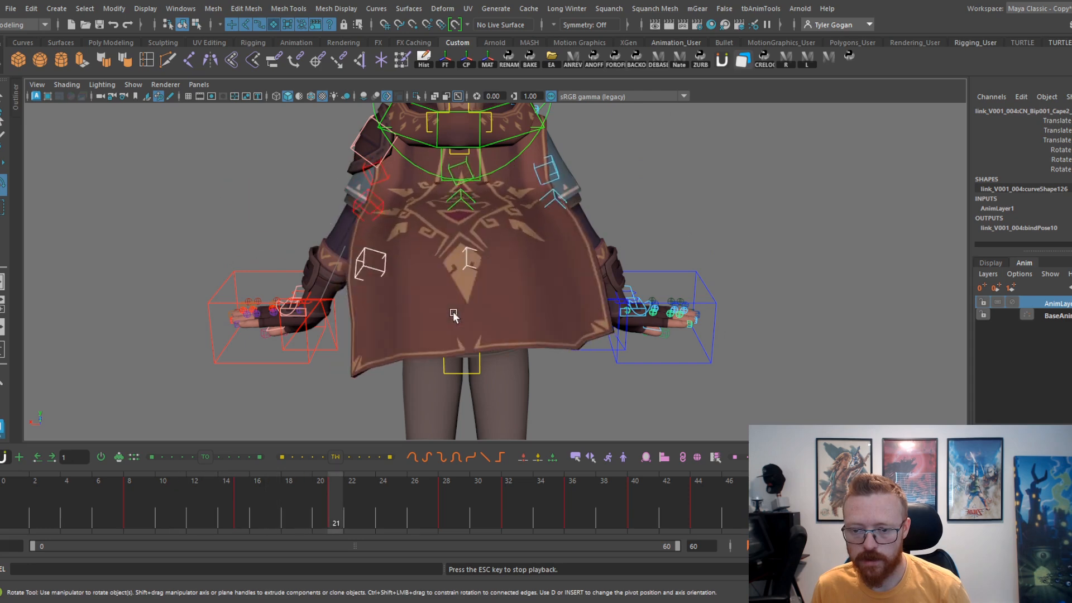
alt+right_drag(454, 313, 538, 321)
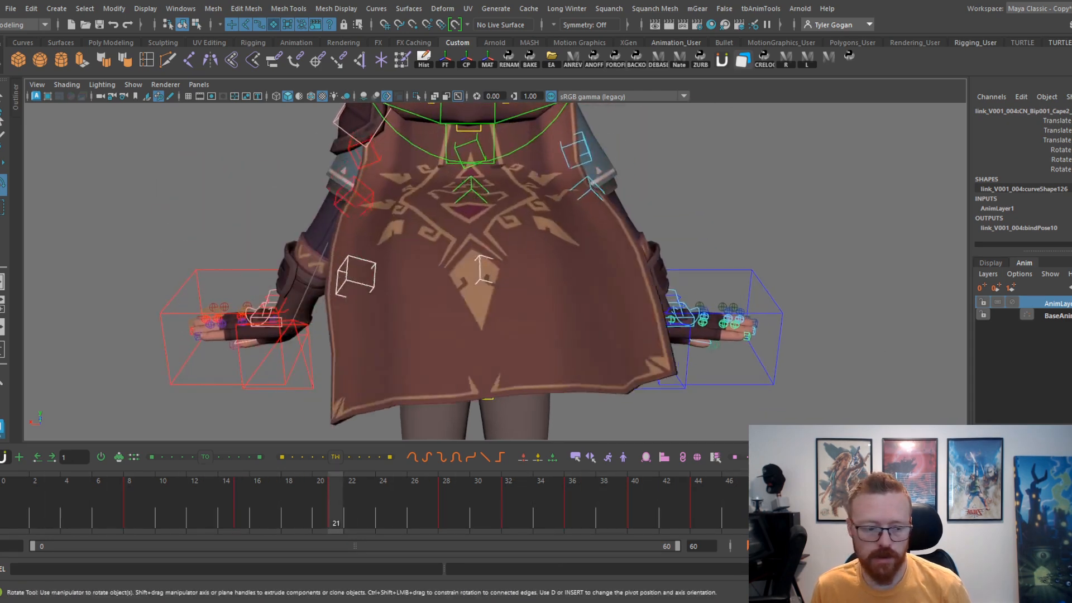
key(alt+v)
key(bracketleft)
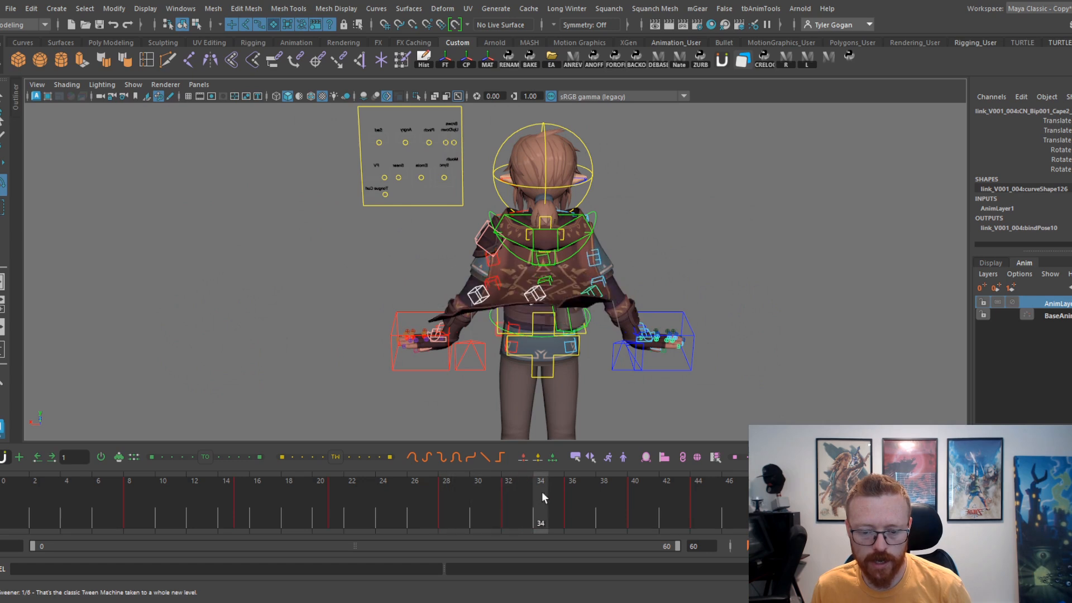
click(465, 506)
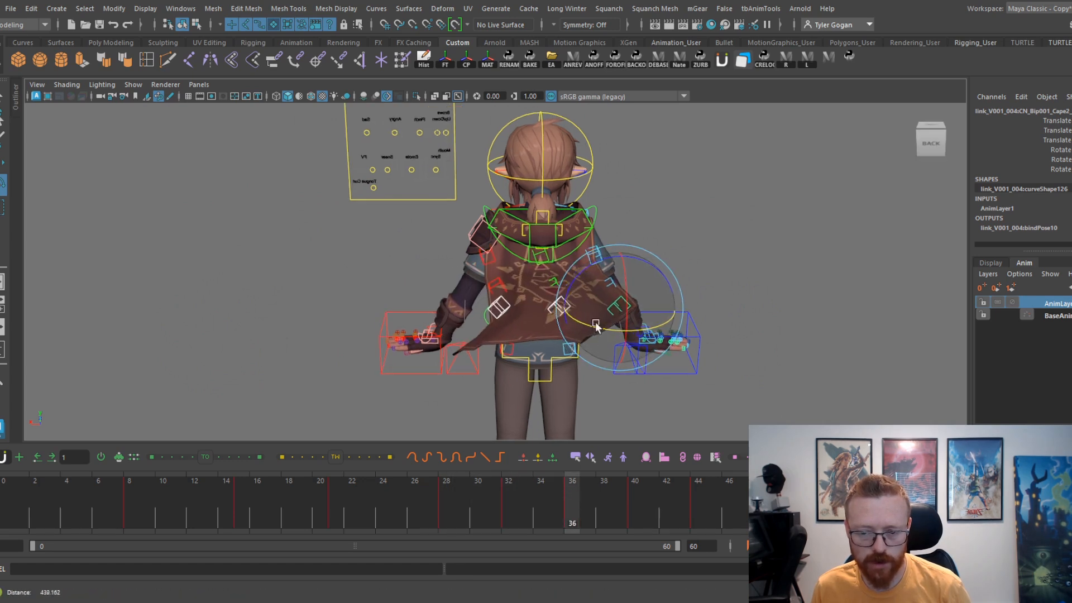
drag(585, 494, 723, 458)
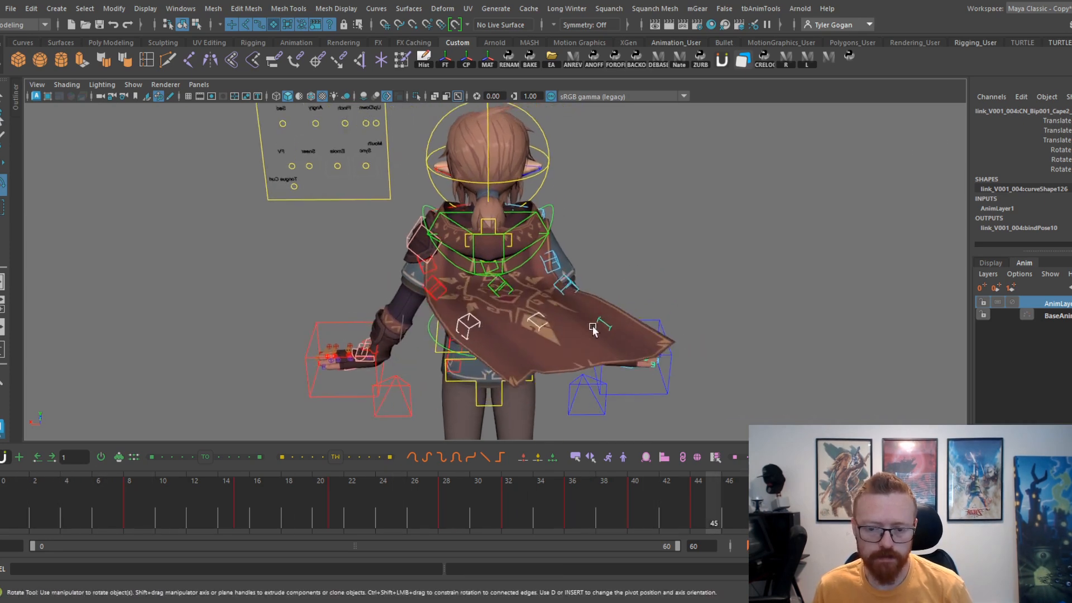
alt+middle_drag(576, 321, 601, 297)
key(alt+1)
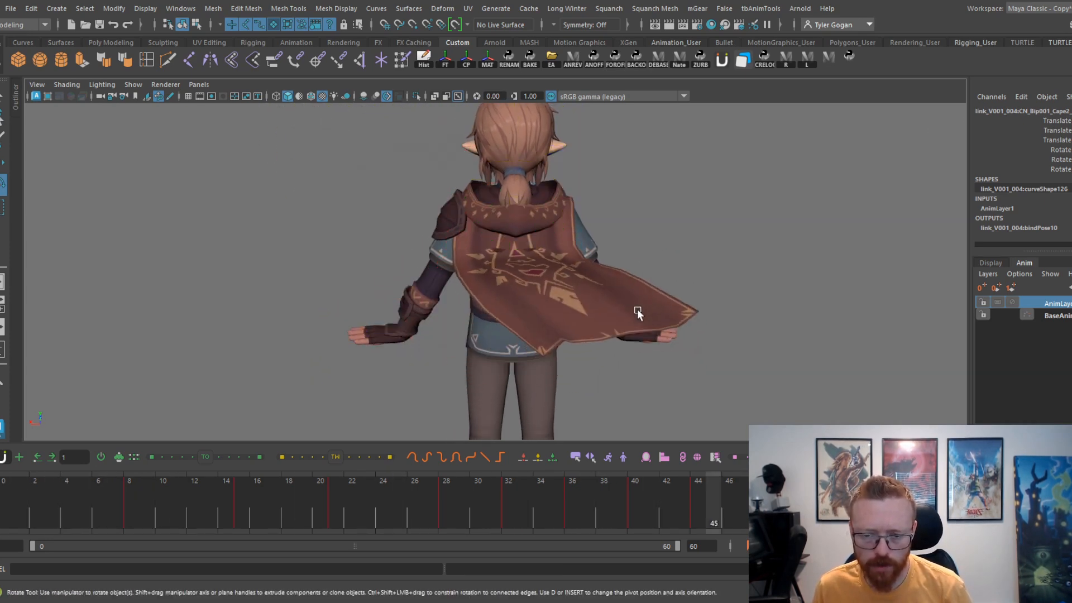
alt+drag(592, 347, 513, 342)
alt+right_drag(513, 341, 563, 343)
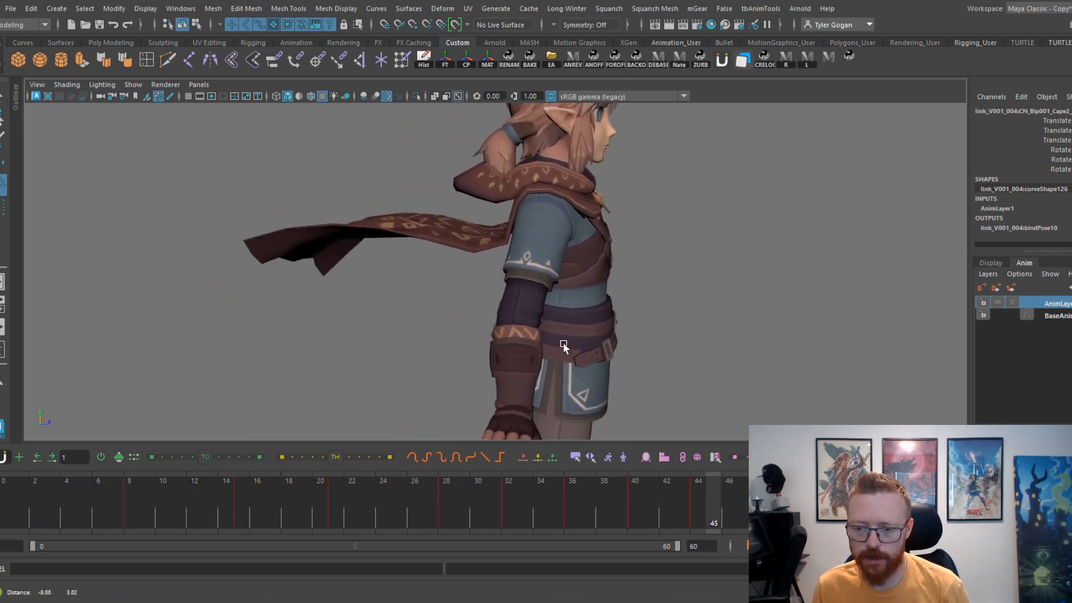
alt+middle_drag(562, 343, 629, 341)
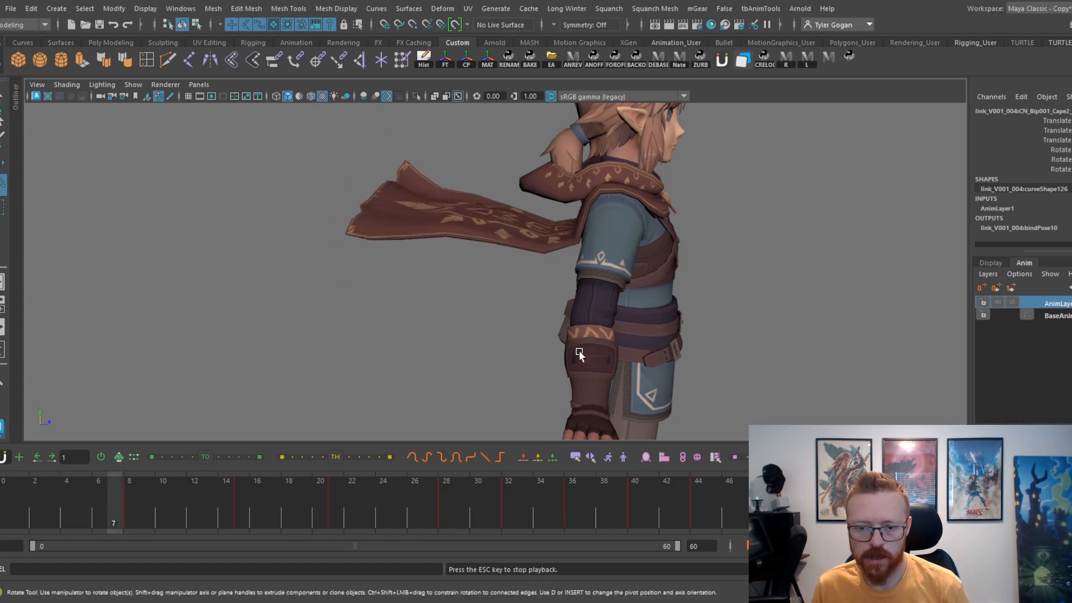
alt+right_drag(579, 354, 634, 328)
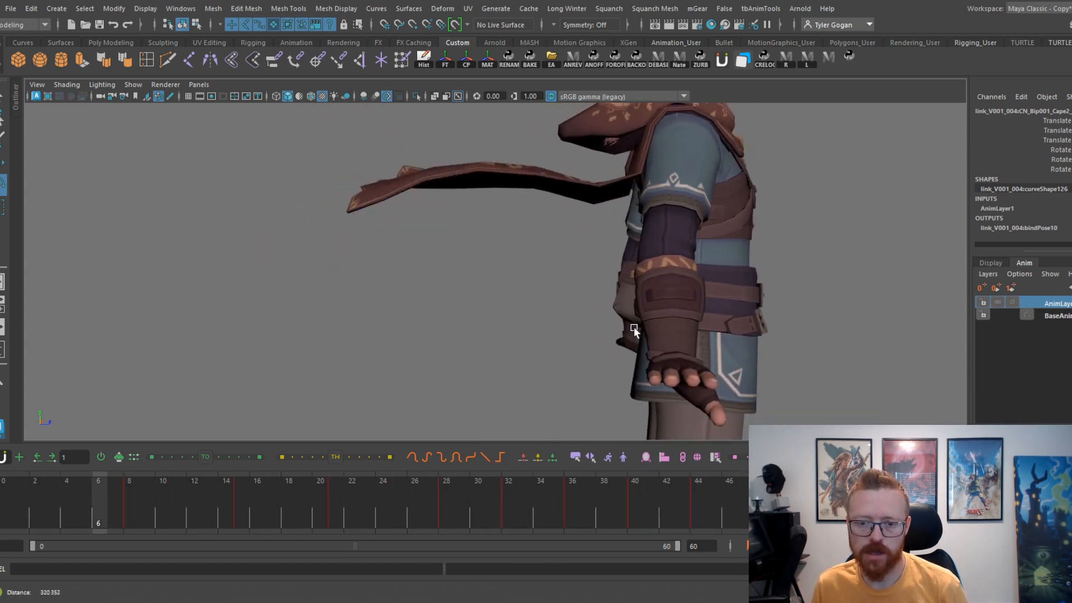
Step: Shift the animation-layer keys of the middle row of cape controls three frames earlier
alt+right_drag(536, 335, 590, 261)
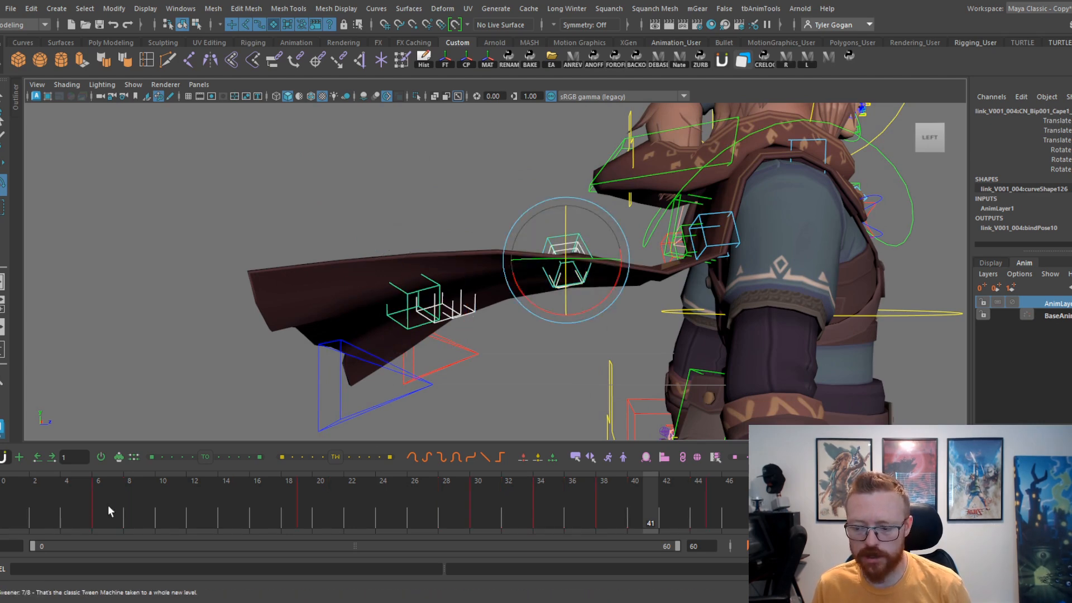
shift+drag(92, 502, 745, 505)
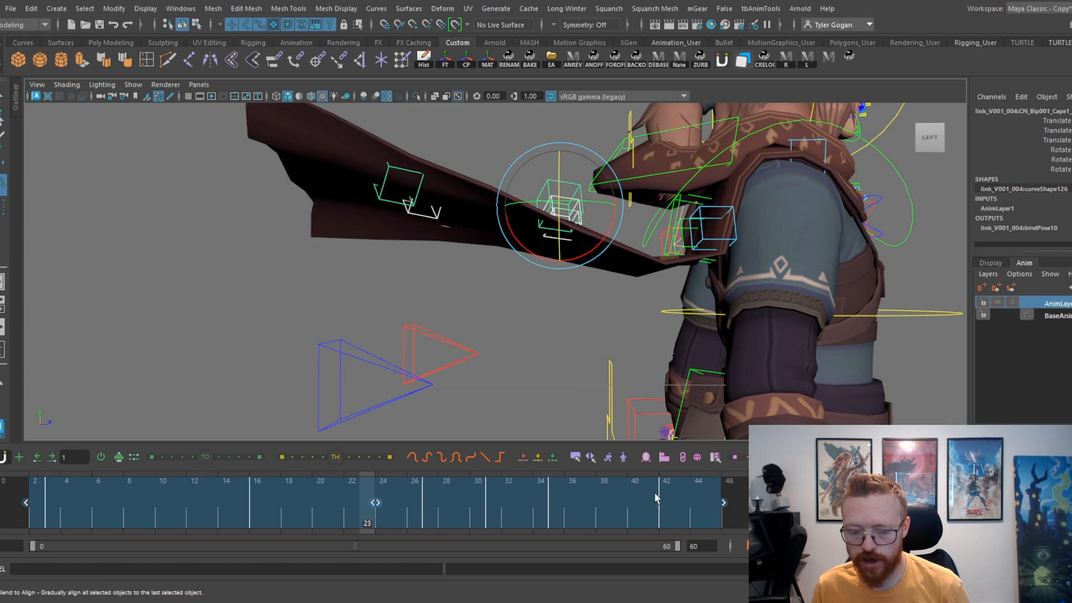
drag(654, 491, 257, 457)
Step: Play back the animation from behind and hide the rig controls to examine the retimed cape
alt+drag(385, 335, 696, 357)
key(alt+v)
alt+right_drag(696, 357, 601, 333)
alt+middle_drag(601, 332, 496, 319)
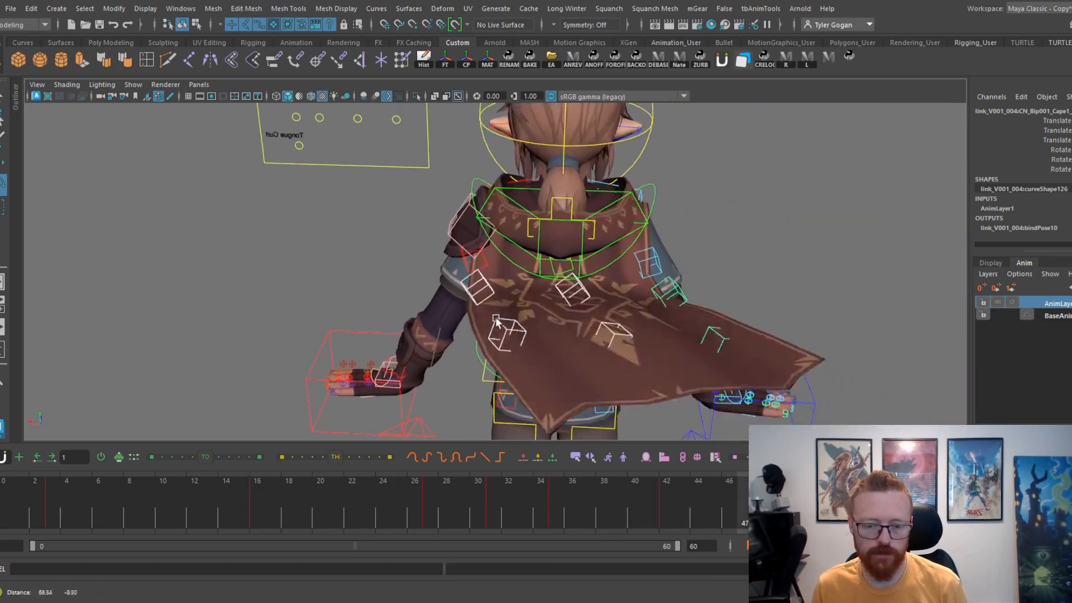
alt+right_drag(569, 316, 484, 327)
alt+middle_drag(483, 327, 479, 308)
key(alt+1)
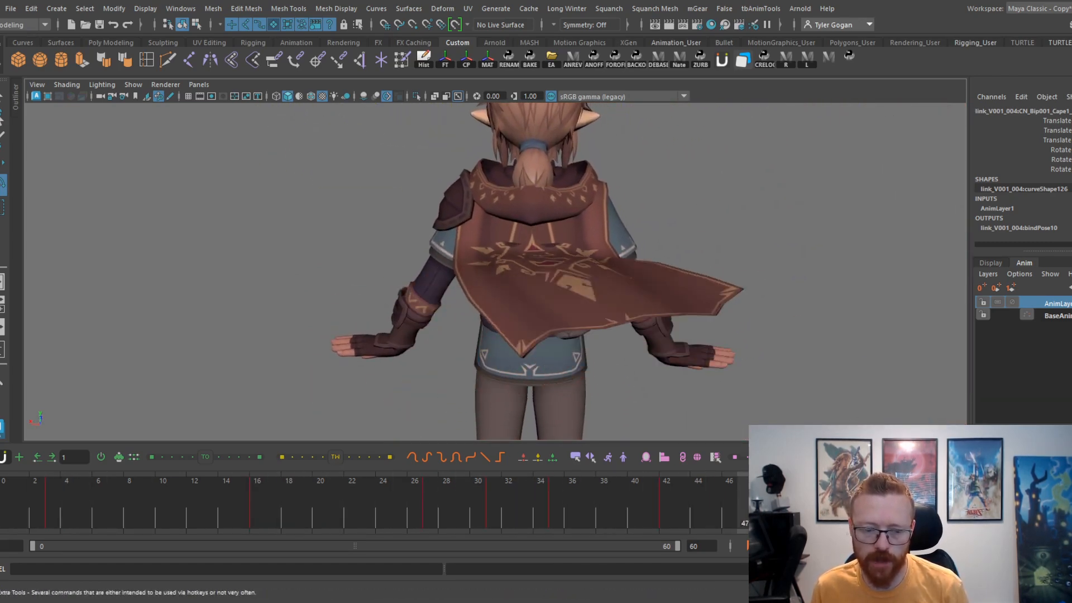
Step: Try rotating and keying the middle row of cape controls around frame 31, and undo the rotation
drag(93, 531, 497, 508)
mouse_move(578, 283)
mouse_down()
mouse_move(601, 284)
mouse_move(586, 285)
mouse_up()
key(s)
drag(492, 510, 399, 503)
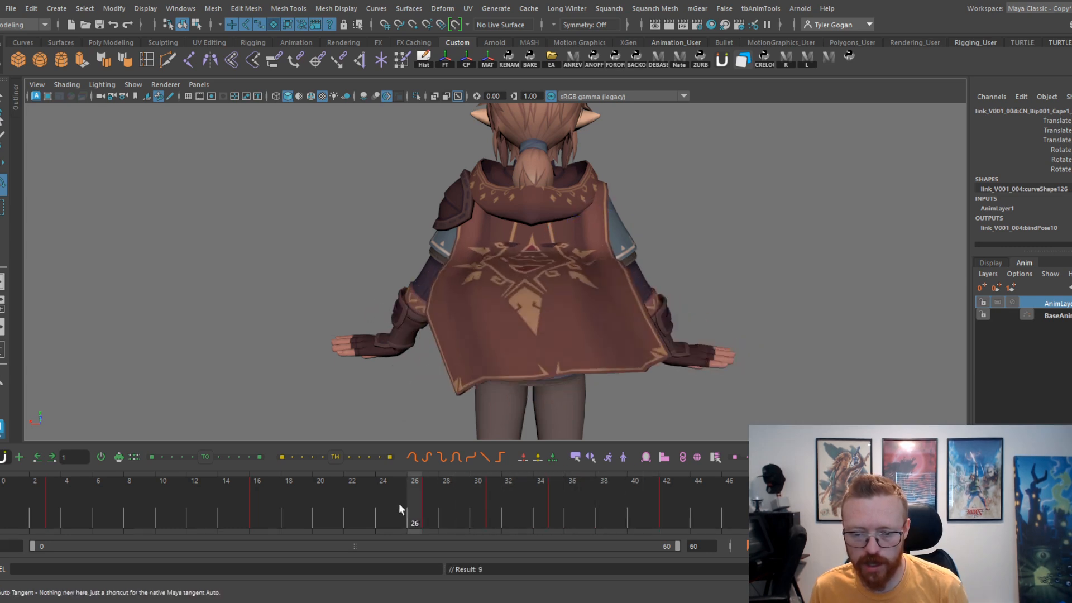
key(ctrl+z)
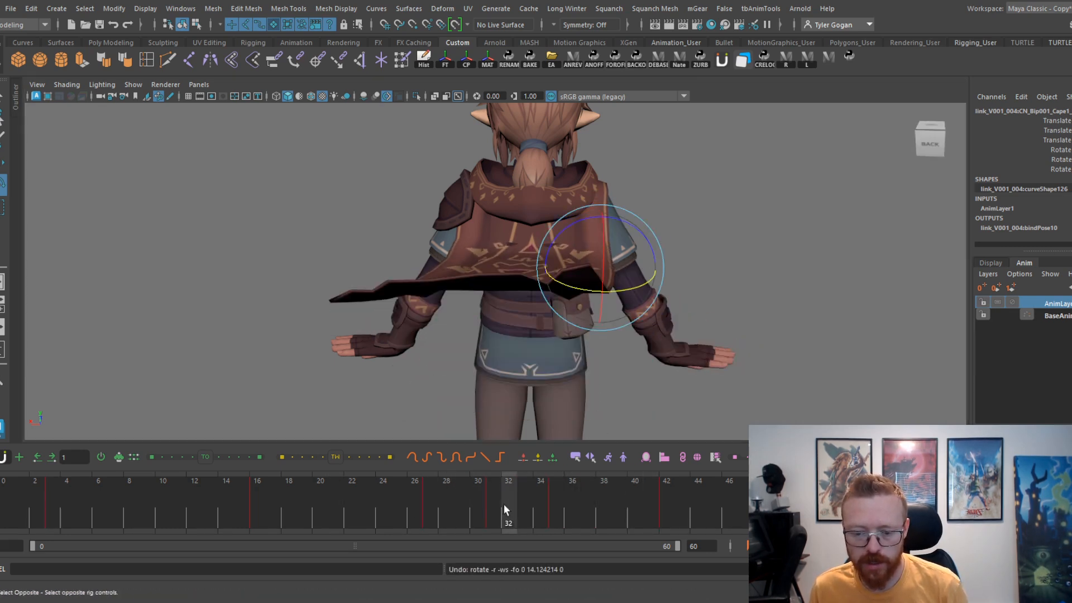
Step: Rotate the middle row of cape controls at frame 42 and play back the cape motion from behind
drag(433, 509, 670, 505)
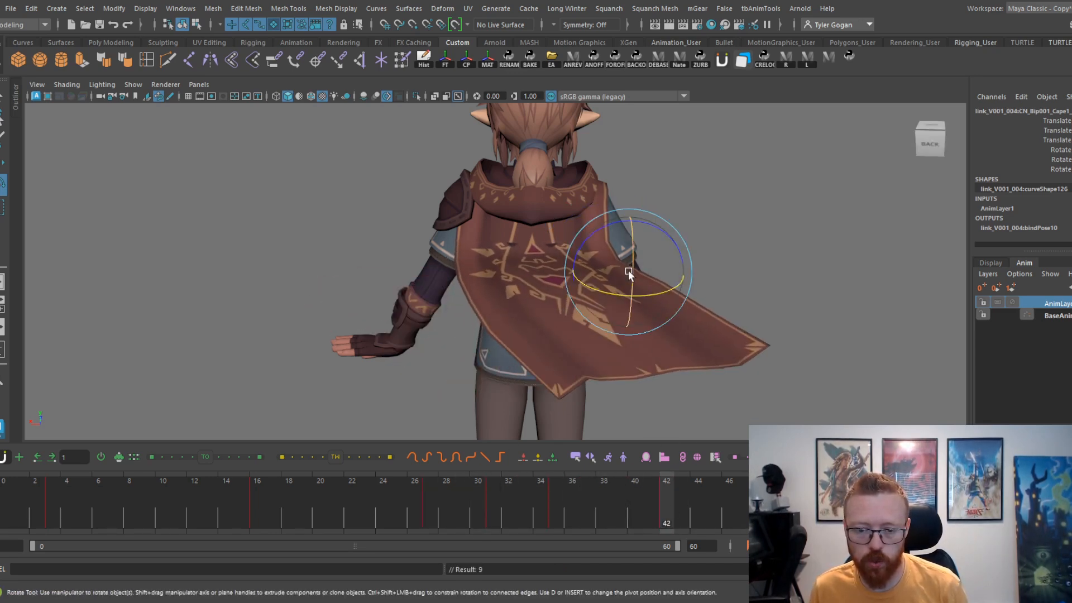
drag(628, 272, 653, 241)
drag(608, 503, 972, 420)
key(alt+v)
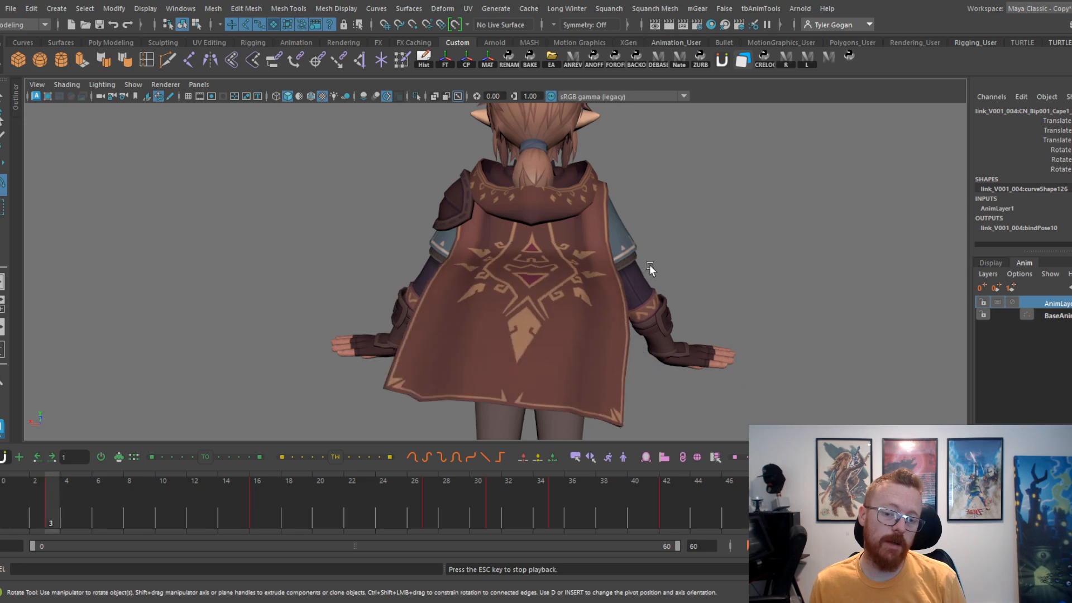
alt+drag(600, 302, 592, 299)
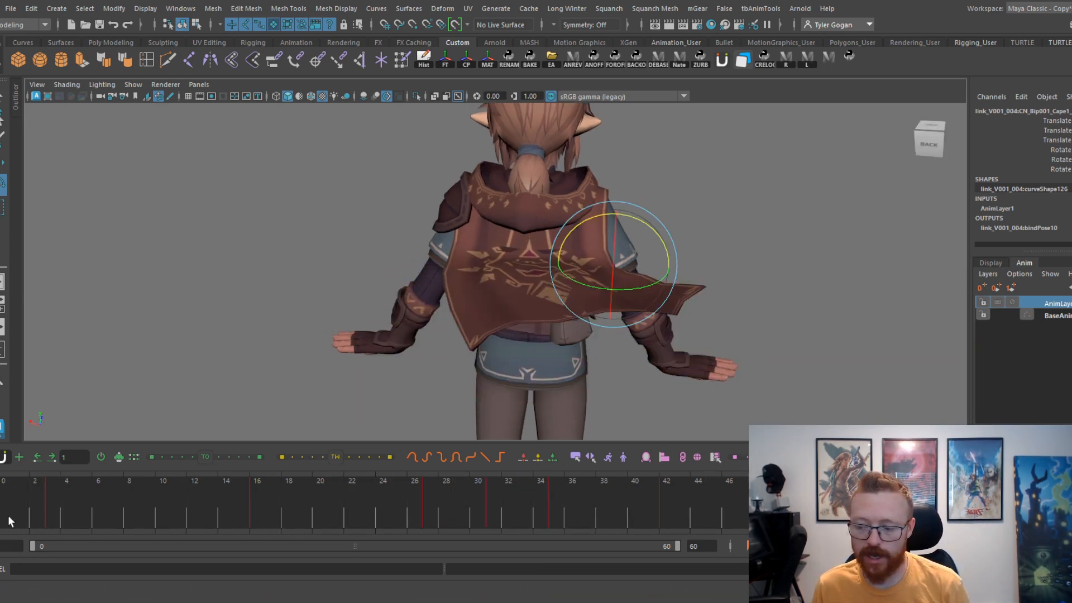
Step: Mute AnimLayer1 and play the base cape motion, examining it from behind and from the side
mouse_move(8, 520)
mouse_down()
mouse_move(109, 521)
mouse_move(701, 437)
mouse_move(741, 399)
mouse_move(307, 464)
mouse_move(556, 469)
mouse_up()
key(e)
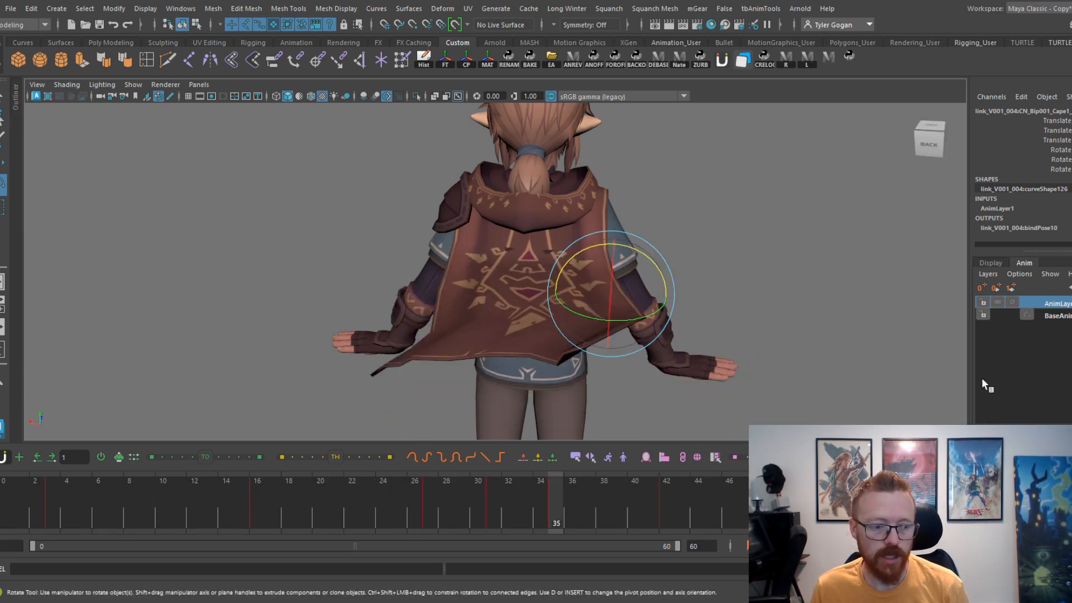
click(1013, 302)
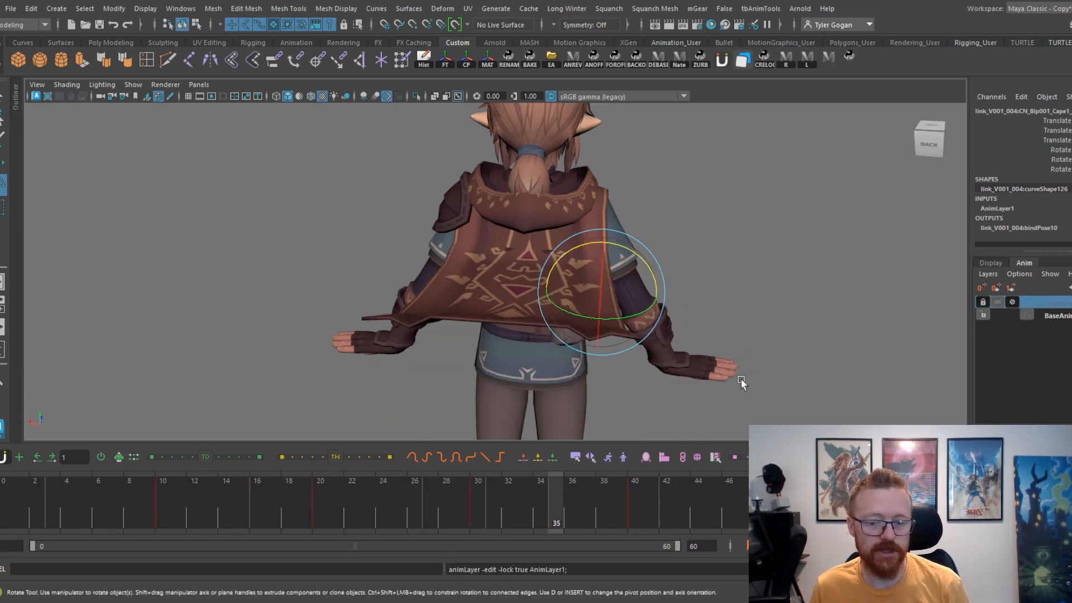
key(alt+v)
alt+drag(619, 360, 443, 330)
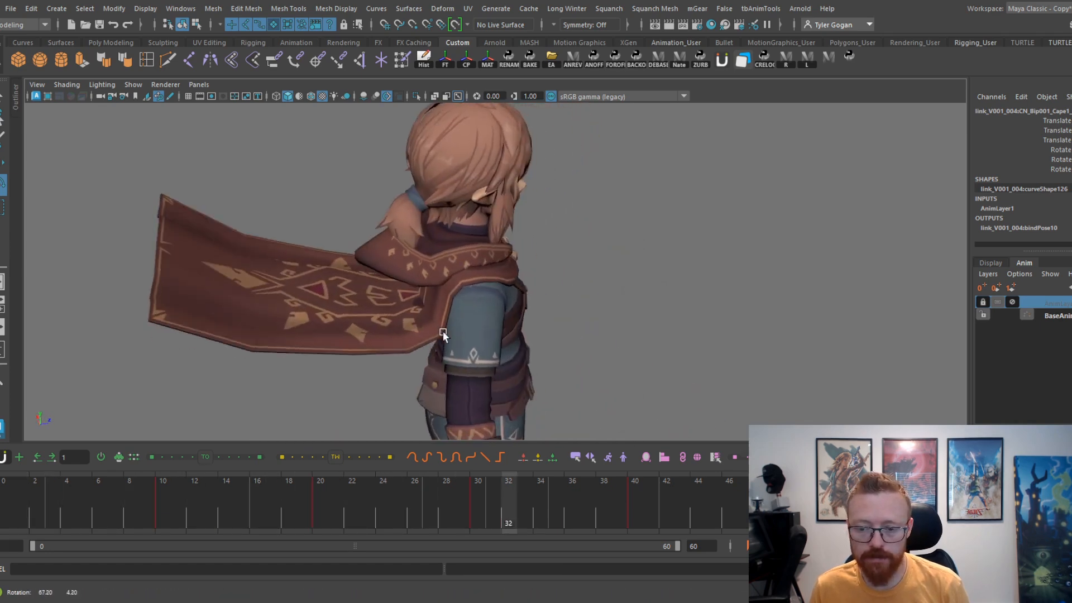
alt+middle_drag(443, 330, 531, 320)
alt+drag(531, 320, 533, 295)
alt+middle_drag(533, 295, 598, 369)
alt+drag(598, 368, 593, 339)
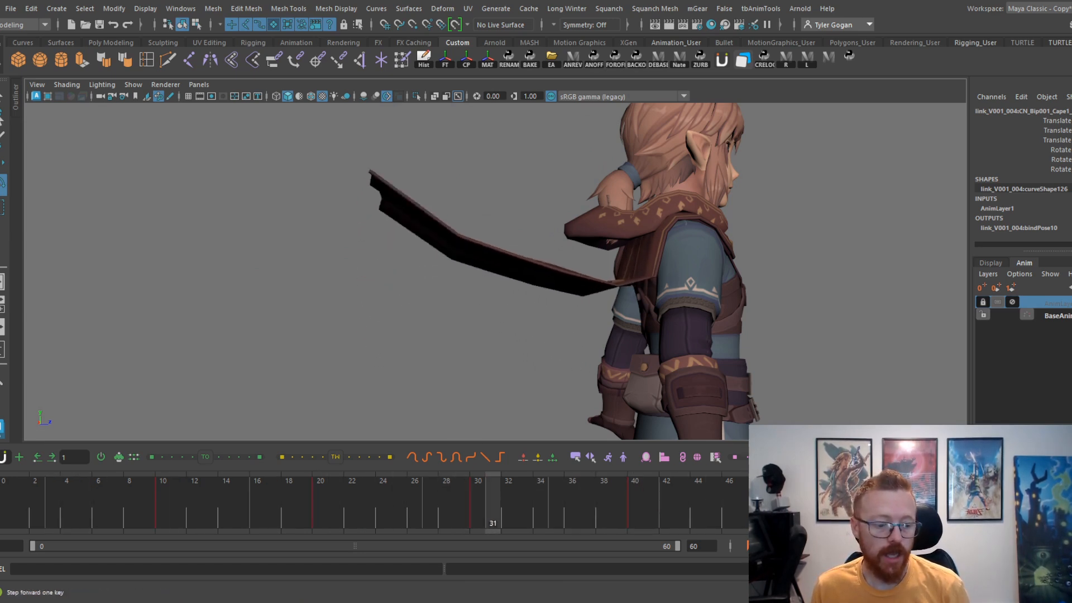
Step: Unmute AnimLayer1 and examine the layered cape motion from behind during playback
click(1012, 302)
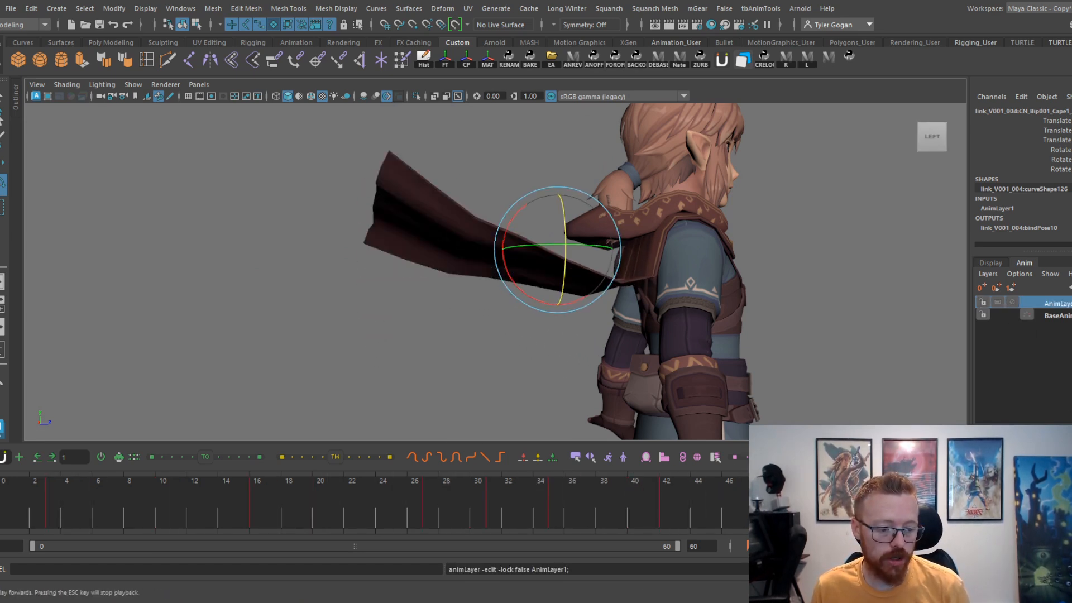
alt+drag(614, 318, 704, 331)
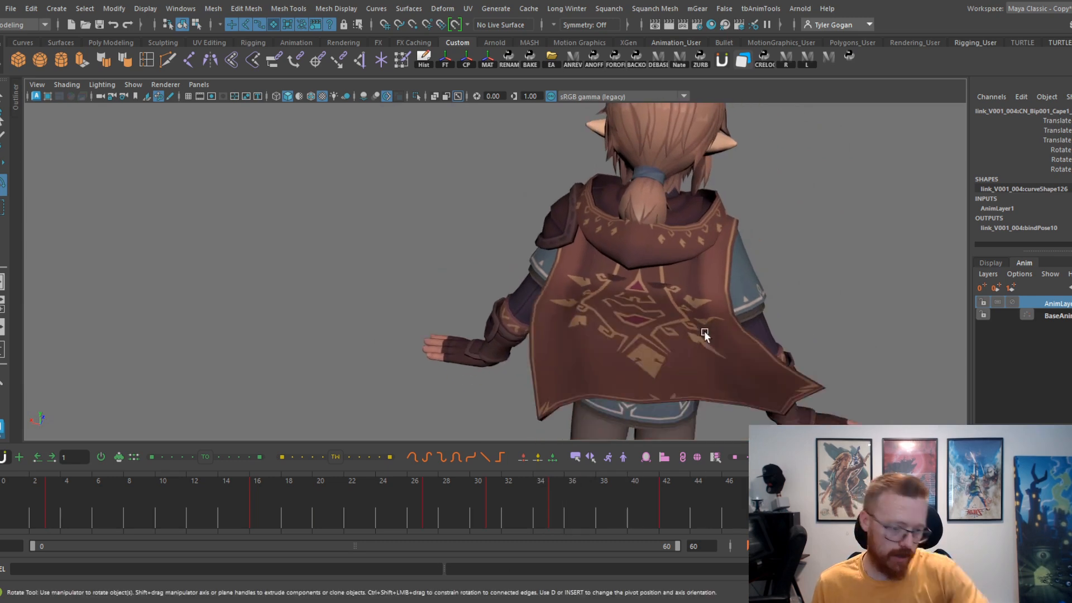
alt+right_drag(662, 230, 615, 282)
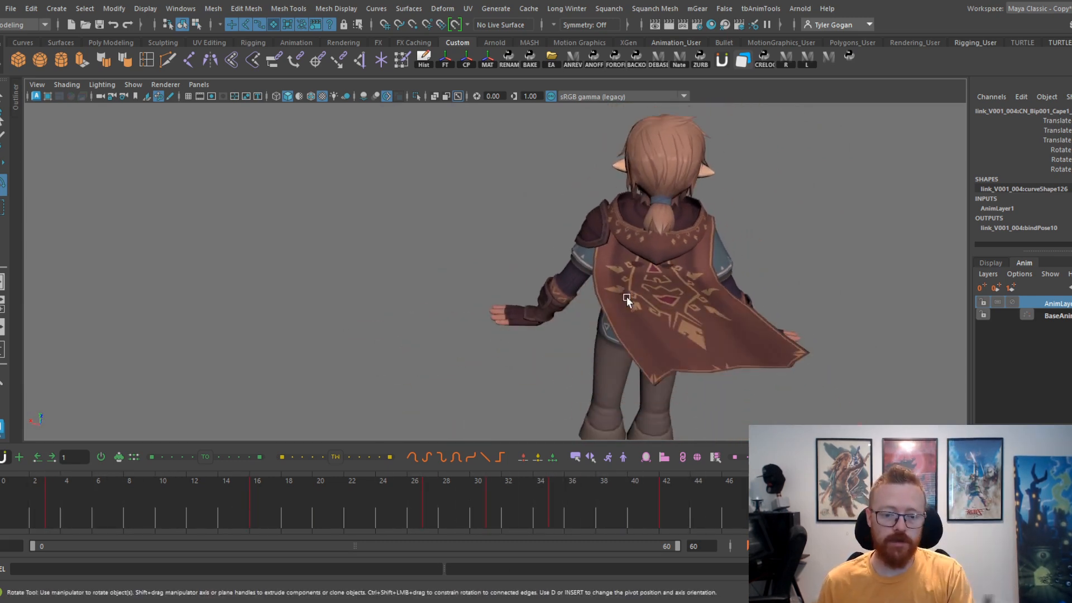
double_click(258, 496)
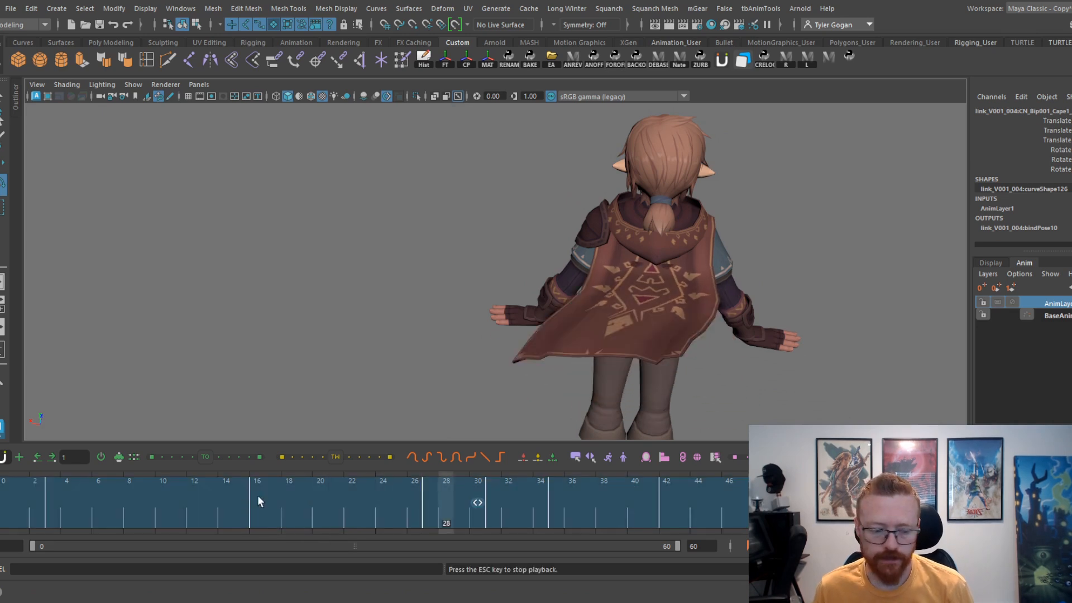
key(Escape)
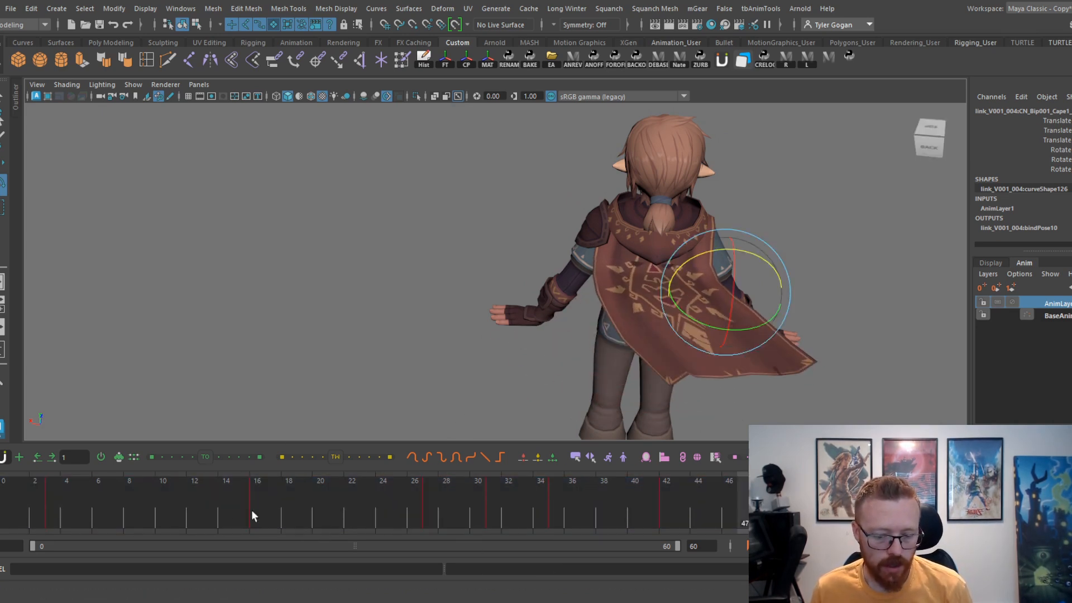
drag(251, 510, 399, 475)
key(alt+v)
alt+right_drag(486, 385, 566, 353)
alt+middle_drag(572, 357, 469, 312)
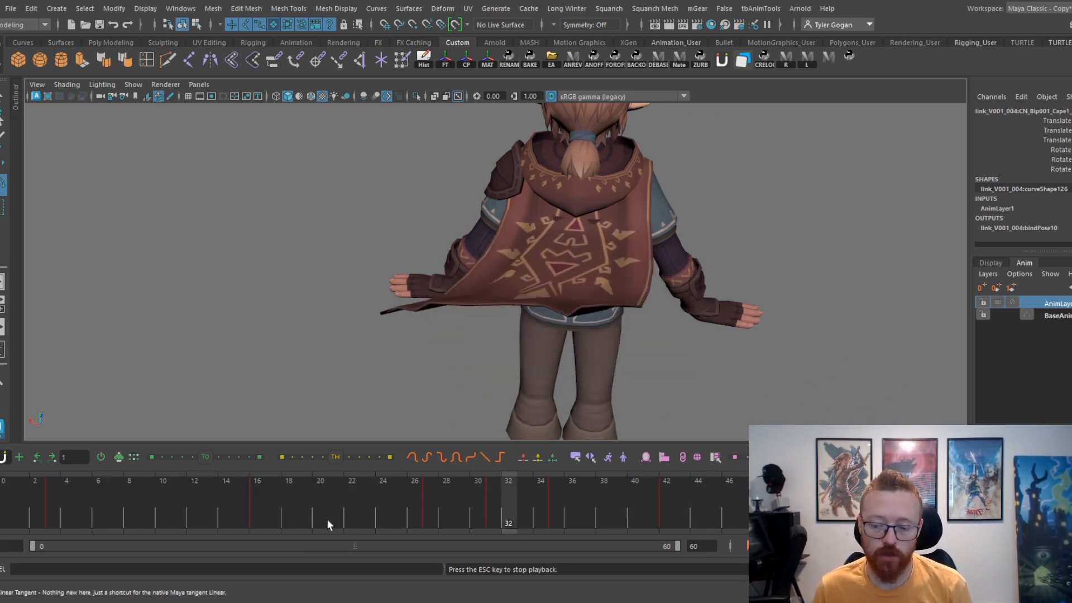
Step: Rotate the middle row of cape controls slightly late in the loop and key the pose
drag(246, 502, 720, 491)
drag(674, 288, 664, 286)
key(s)
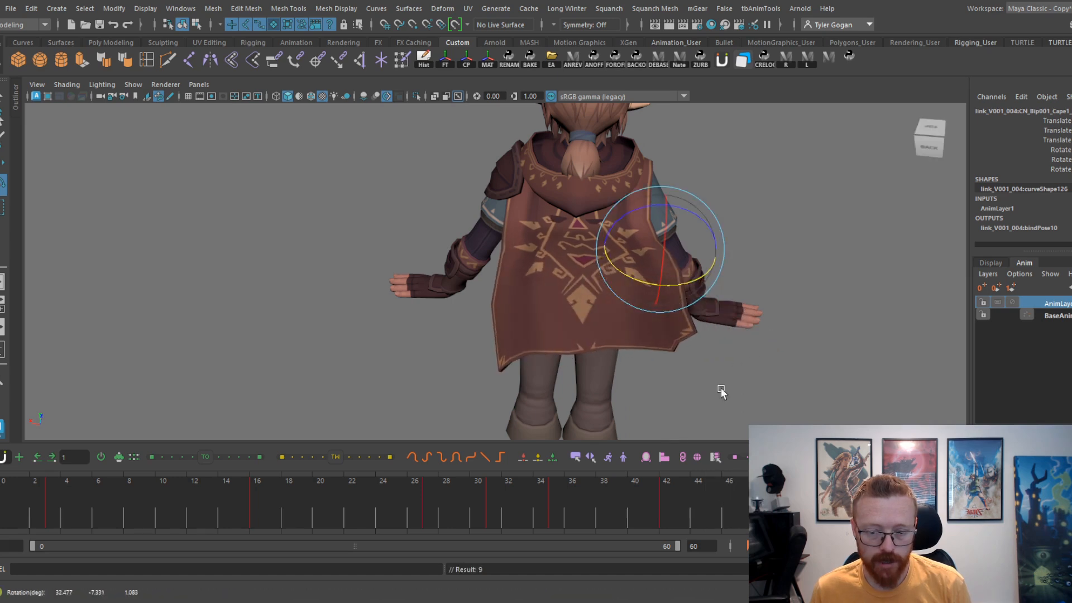
Step: Rotate and key the bottom row of cape controls at frame 47, and delete its key at frame 44
key(alt+1)
click(509, 291)
key(w)
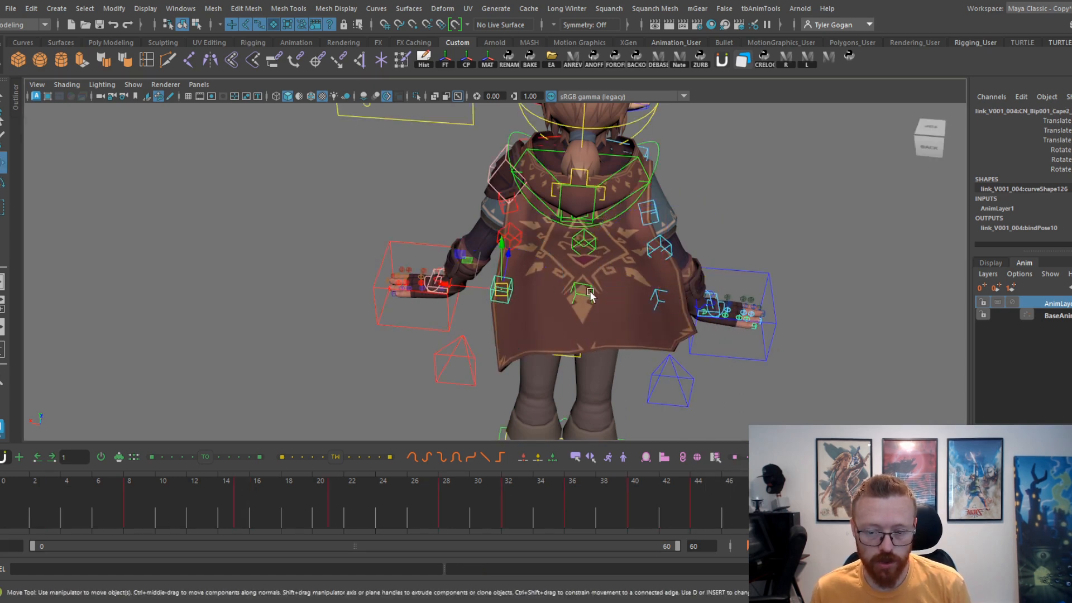
shift+click(583, 293)
shift+click(661, 299)
click(686, 502)
drag(686, 502, 741, 505)
key(e)
drag(641, 345, 683, 410)
key(s)
drag(681, 502, 642, 524)
key(Delete)
Step: Play back the animation and examine the adjusted cape motion from the side
key(alt+v)
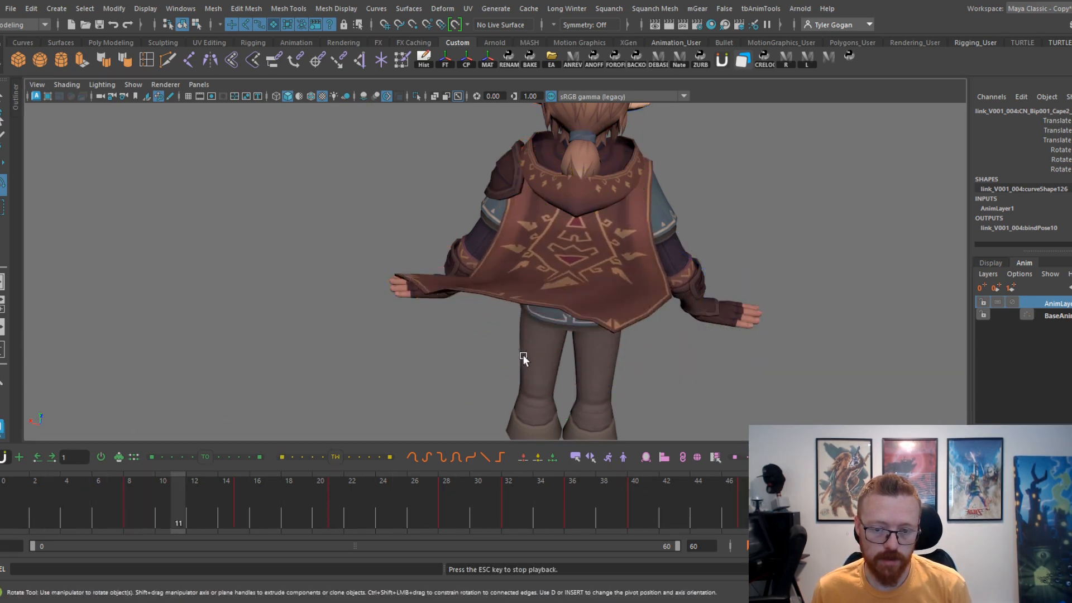
alt+drag(454, 335, 522, 354)
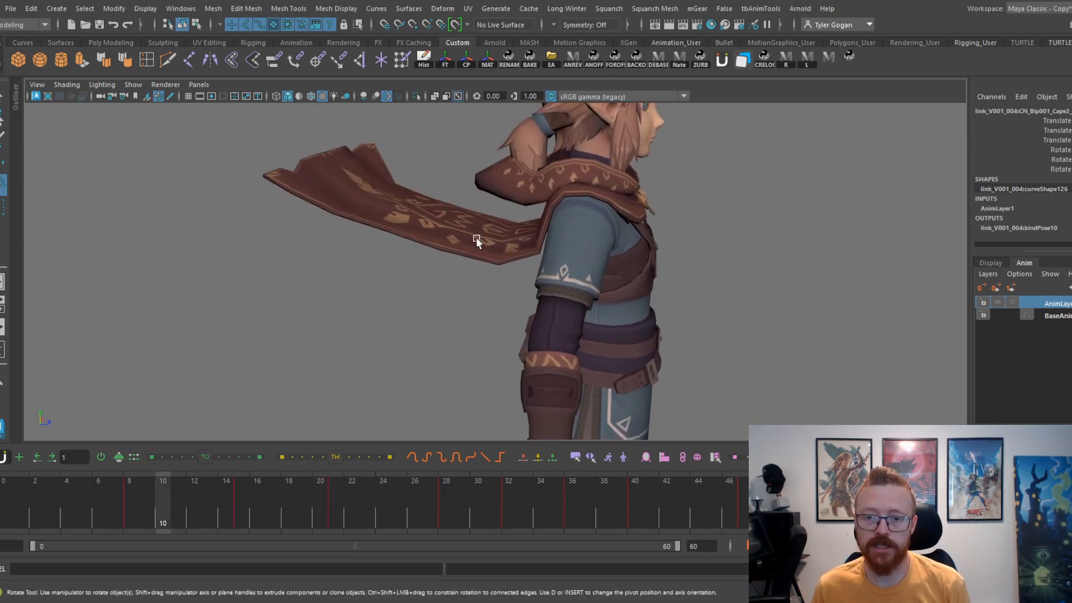
key(Escape)
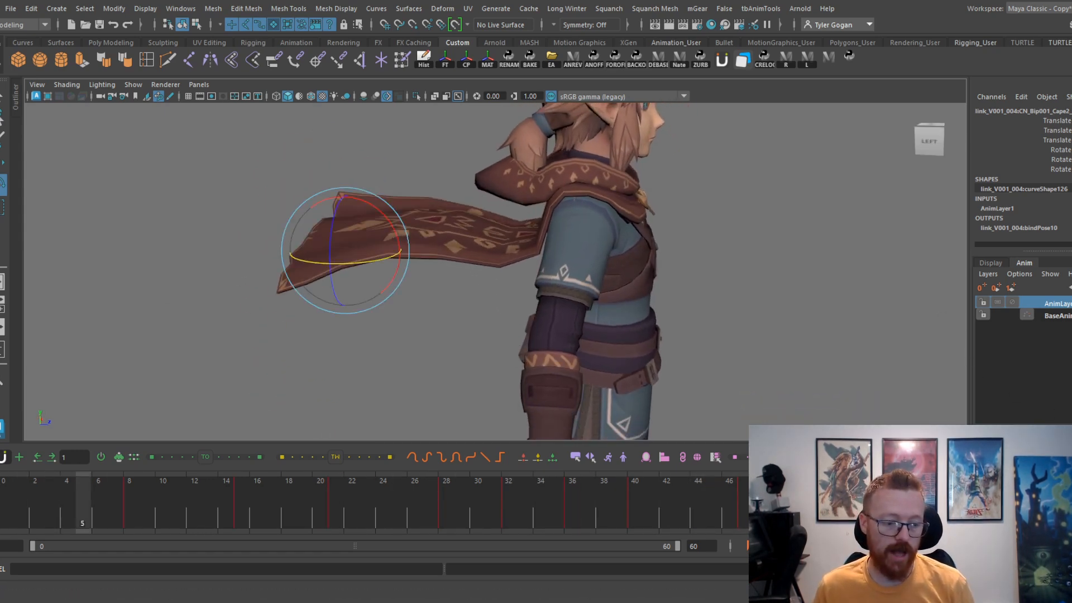
Step: Make the base animation layer active, show the rig controls and mute AnimLayer1
click(1055, 315)
key(alt+1)
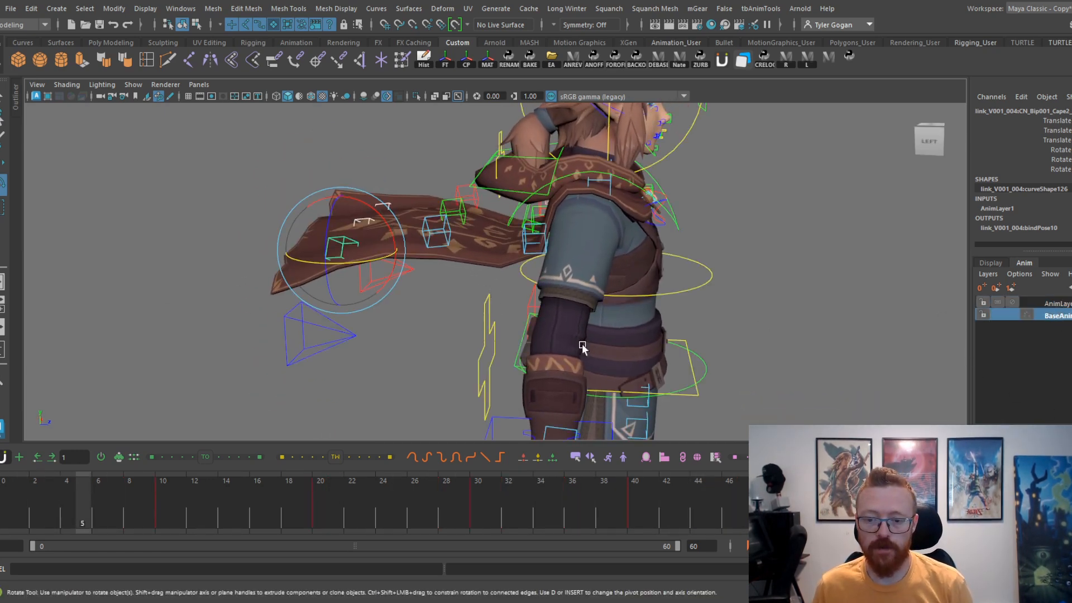
click(1012, 303)
alt+middle_drag(377, 338, 483, 386)
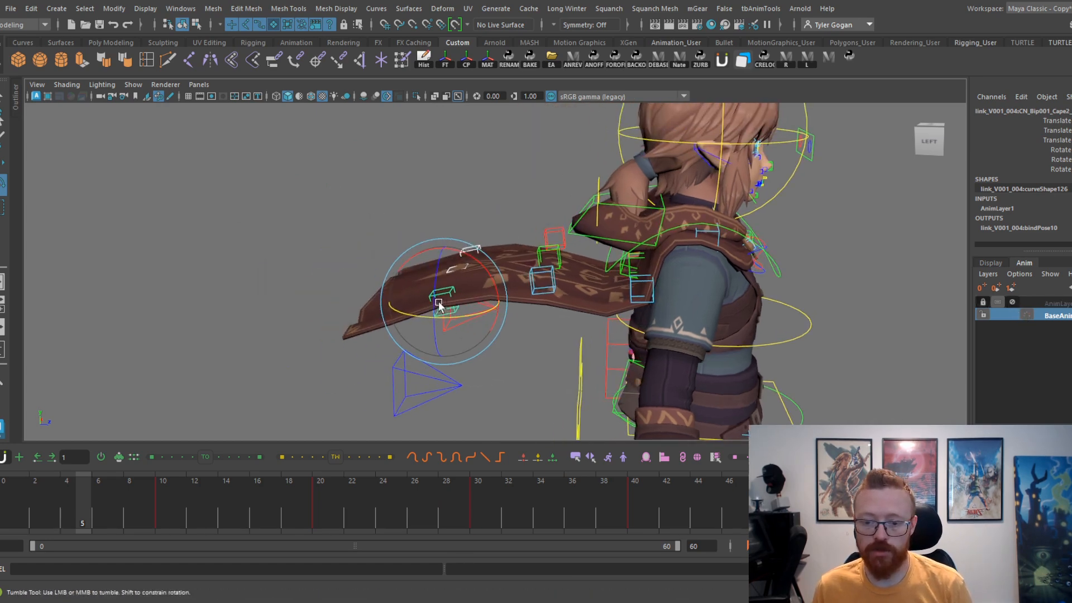
alt+drag(440, 301, 431, 240)
Step: Select all three rows of cape controls, go to frame 4, and unmute and activate AnimLayer1
drag(415, 180, 558, 262)
key(w)
alt+right_drag(610, 255, 688, 240)
shift+click(663, 239)
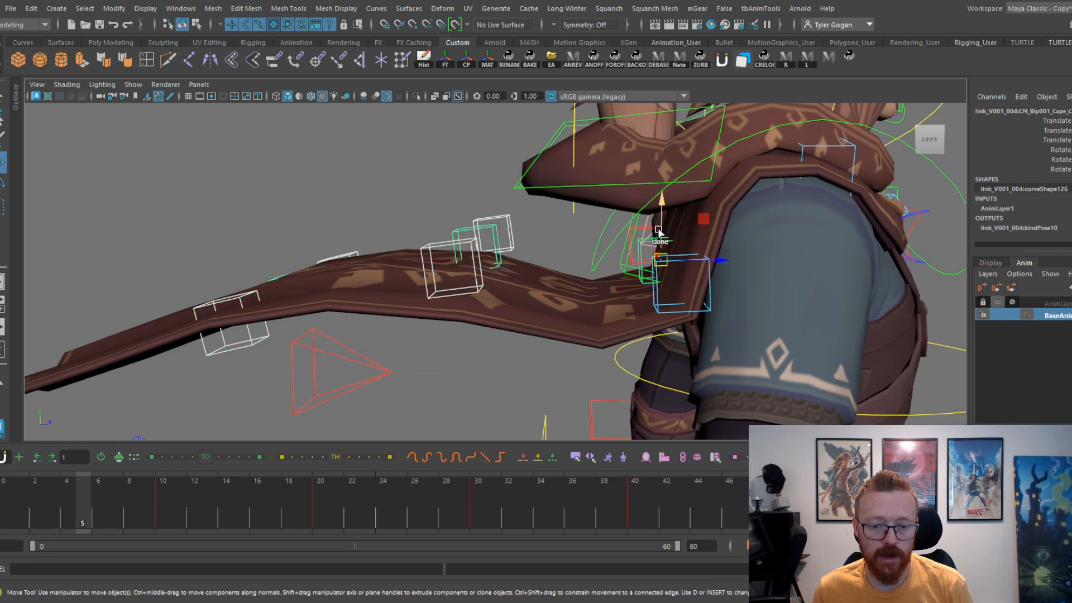
shift+click(658, 228)
shift+click(697, 260)
drag(83, 497, 67, 541)
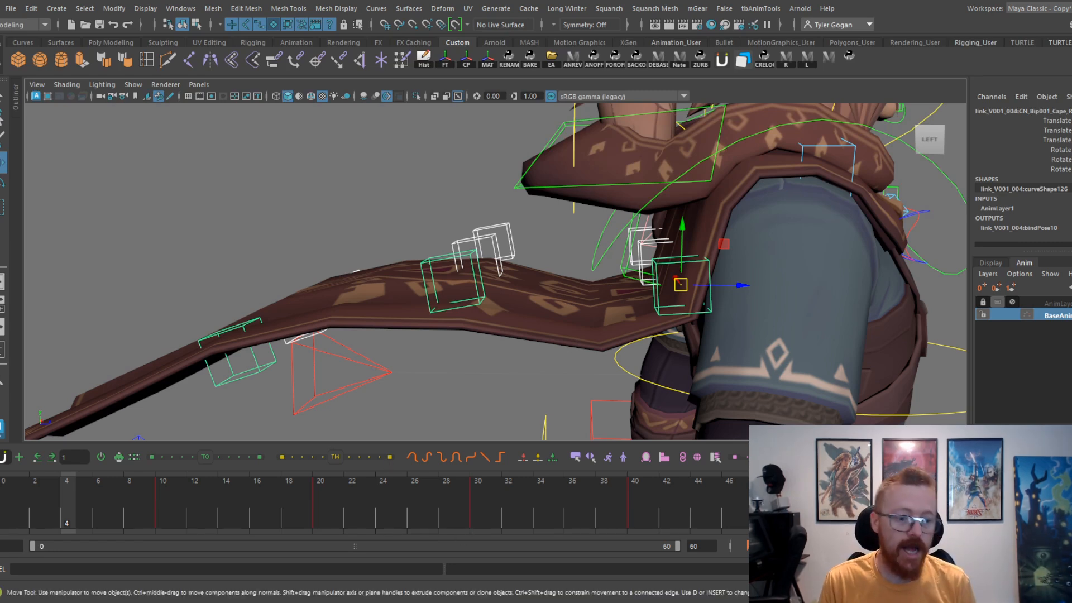
click(1012, 301)
click(1045, 306)
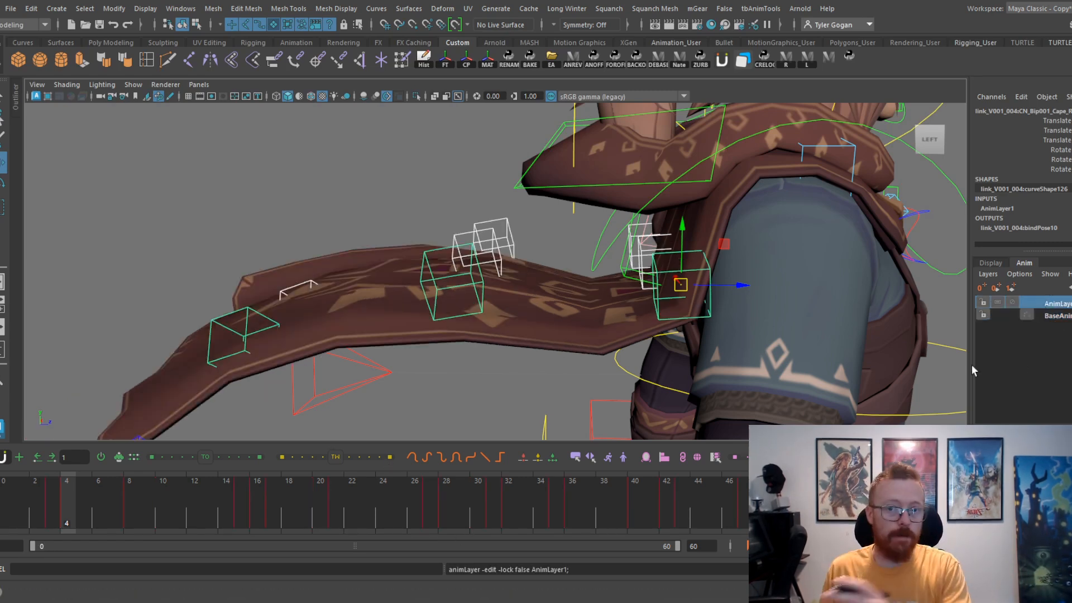